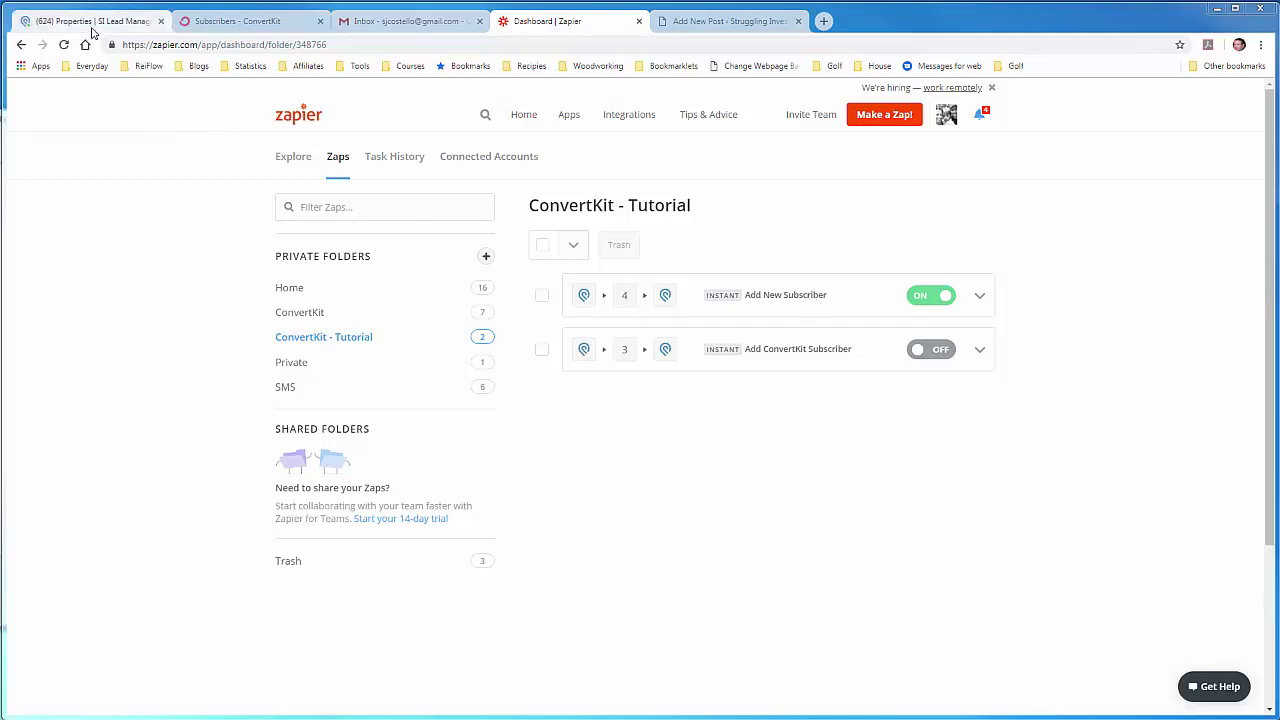
{"action": "left_click", "coordinate": [95, 27]}
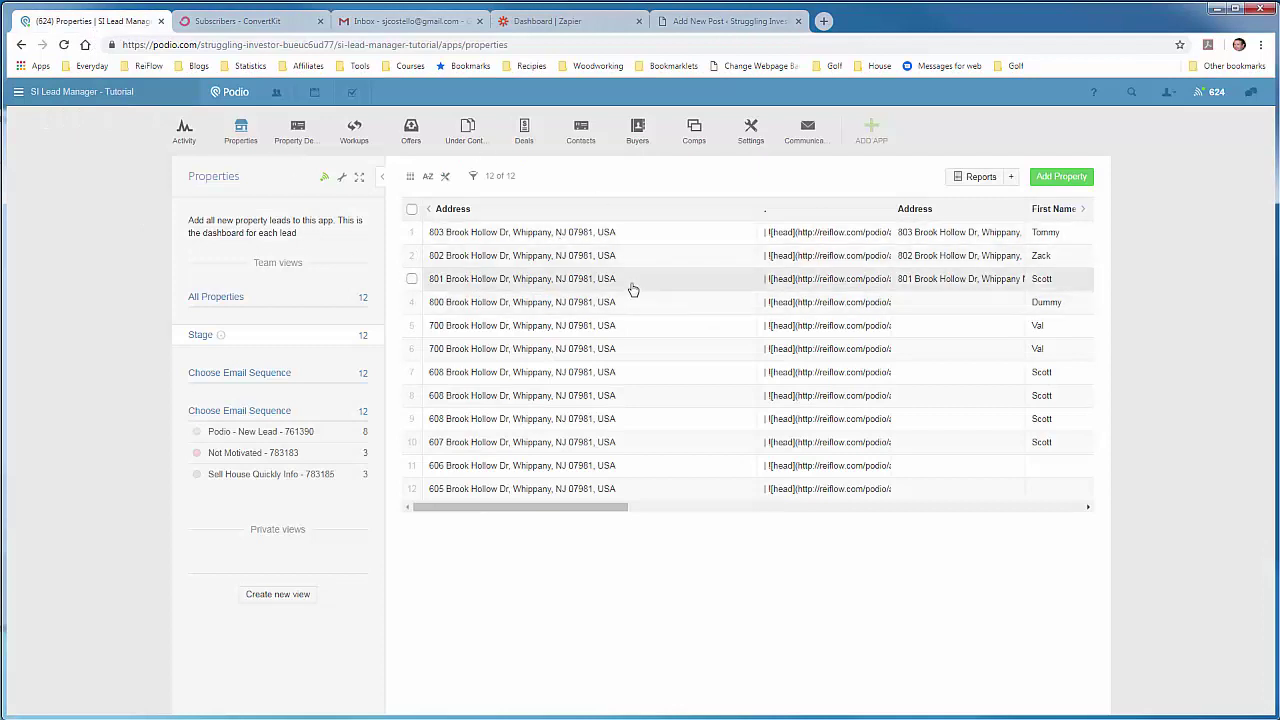
{"action": "left_click", "coordinate": [1063, 177]}
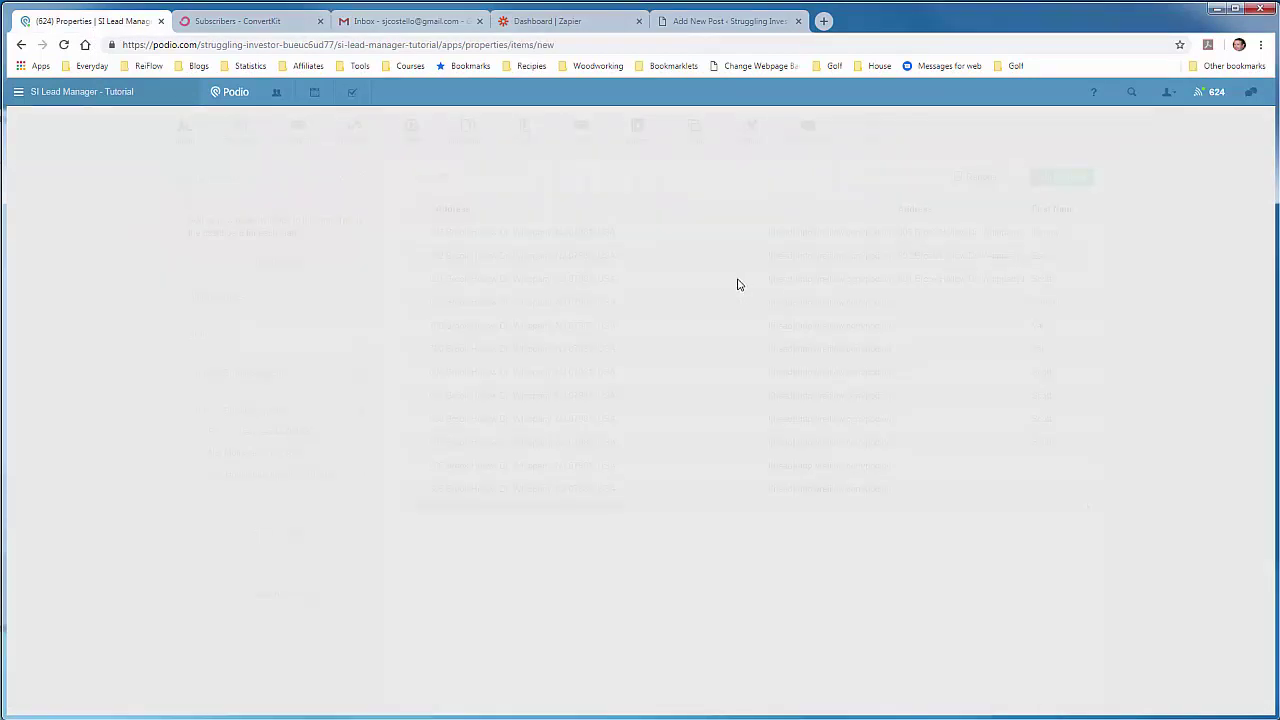
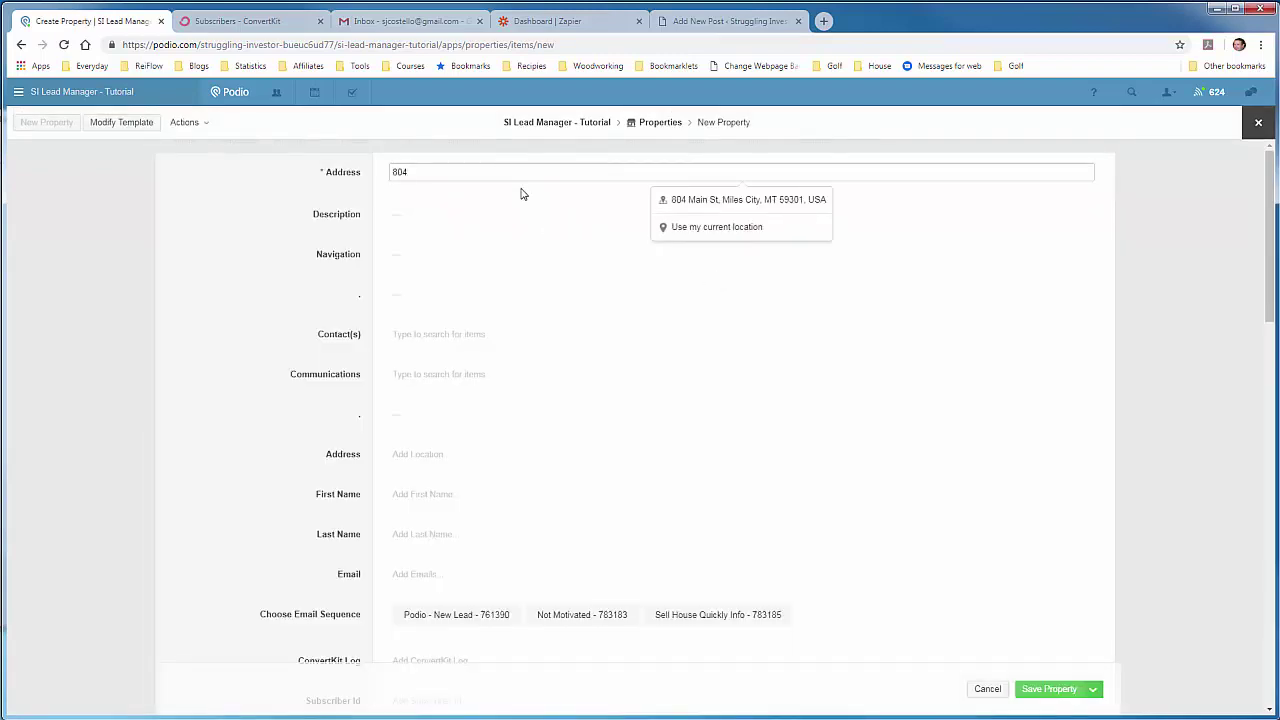
{"action": "left_click", "coordinate": [683, 199]}
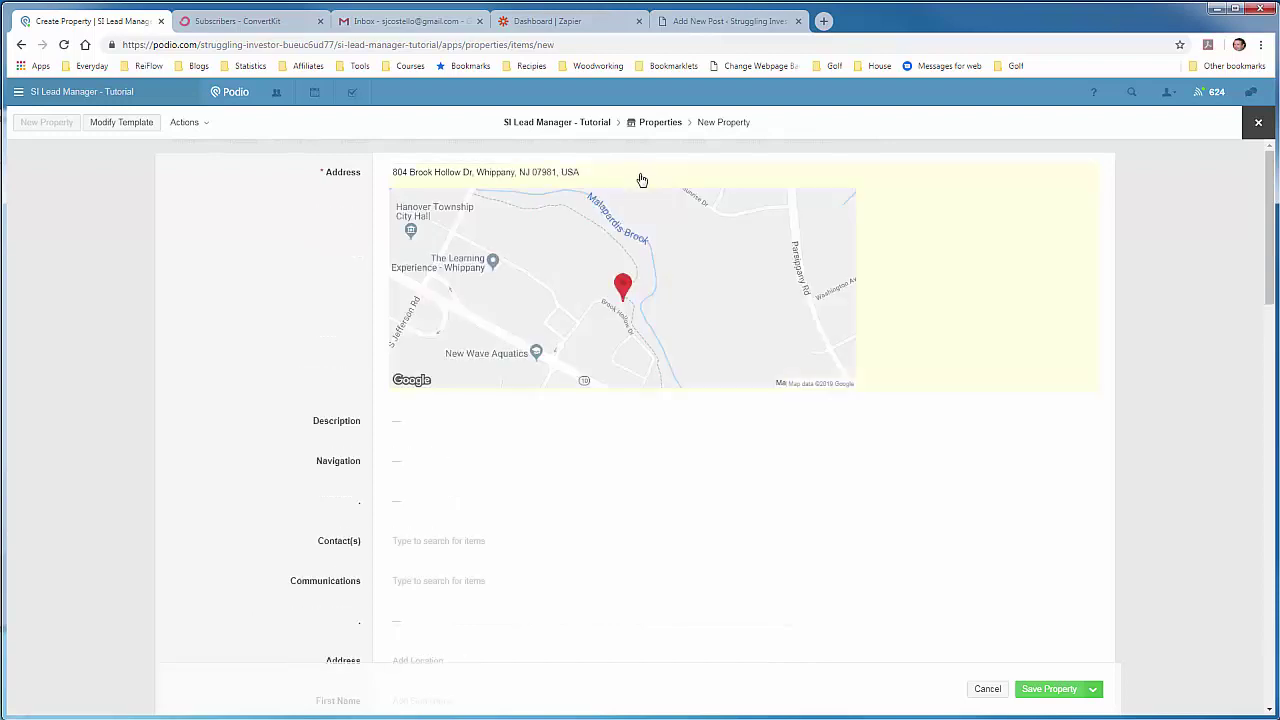
{"action": "left_click", "coordinate": [623, 172]}
{"action": "left_click", "coordinate": [326, 320]}
{"action": "scroll", "coordinate": [326, 330], "scroll_direction": "down", "scroll_amount": 3}
{"action": "left_click", "coordinate": [515, 395]}
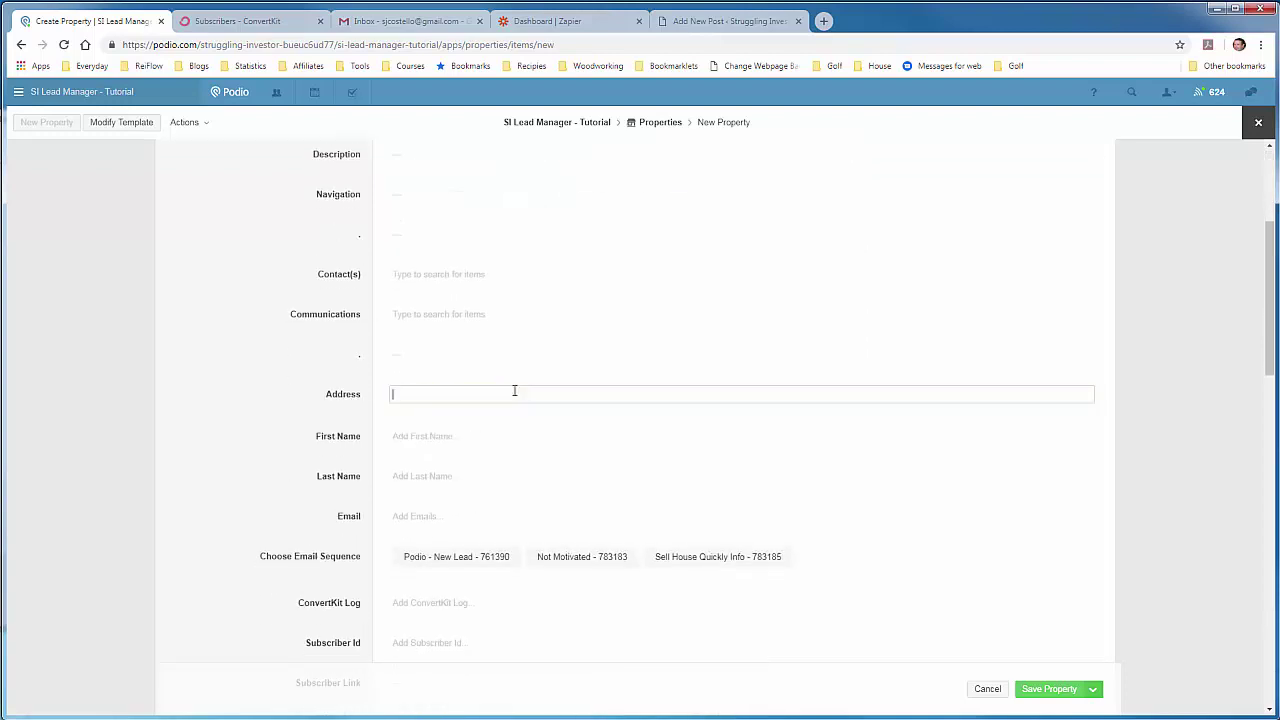
Step: Enter the first name 'Sample' and last name 'Lead'
{"action": "left_click", "coordinate": [499, 436]}
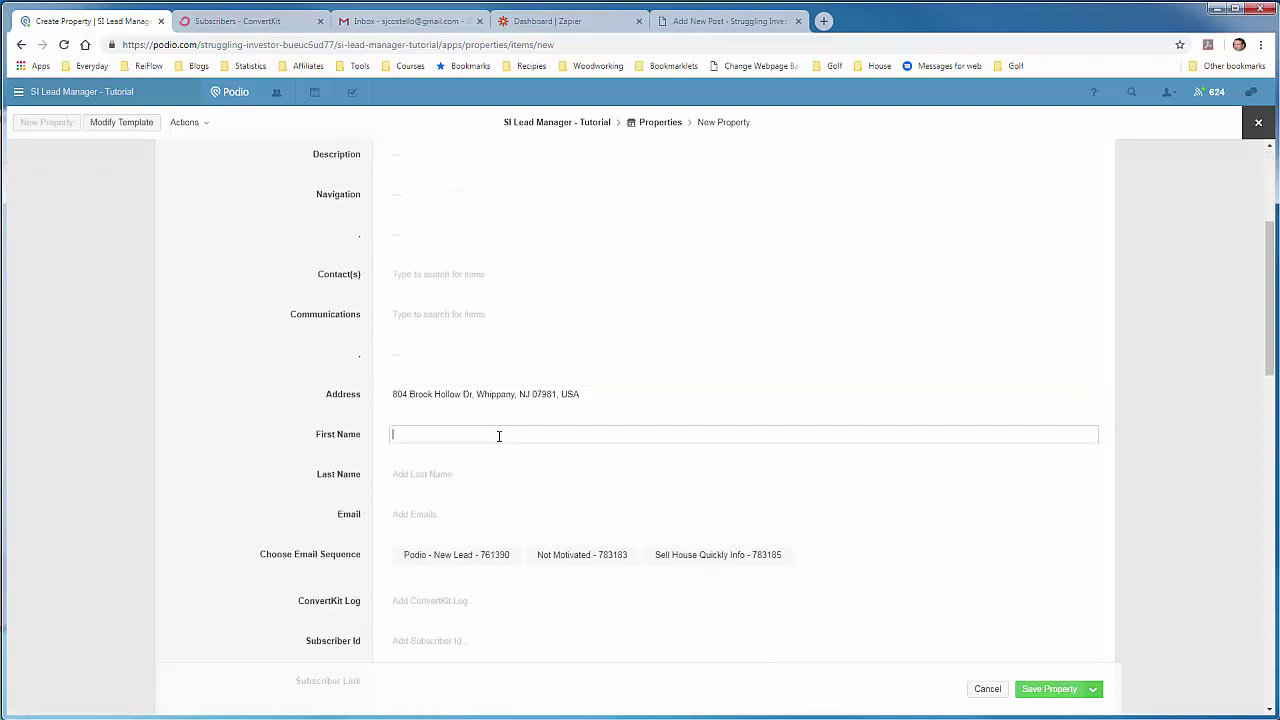
{"action": "type", "text": "Sample"}
{"action": "key", "text": "Tab"}
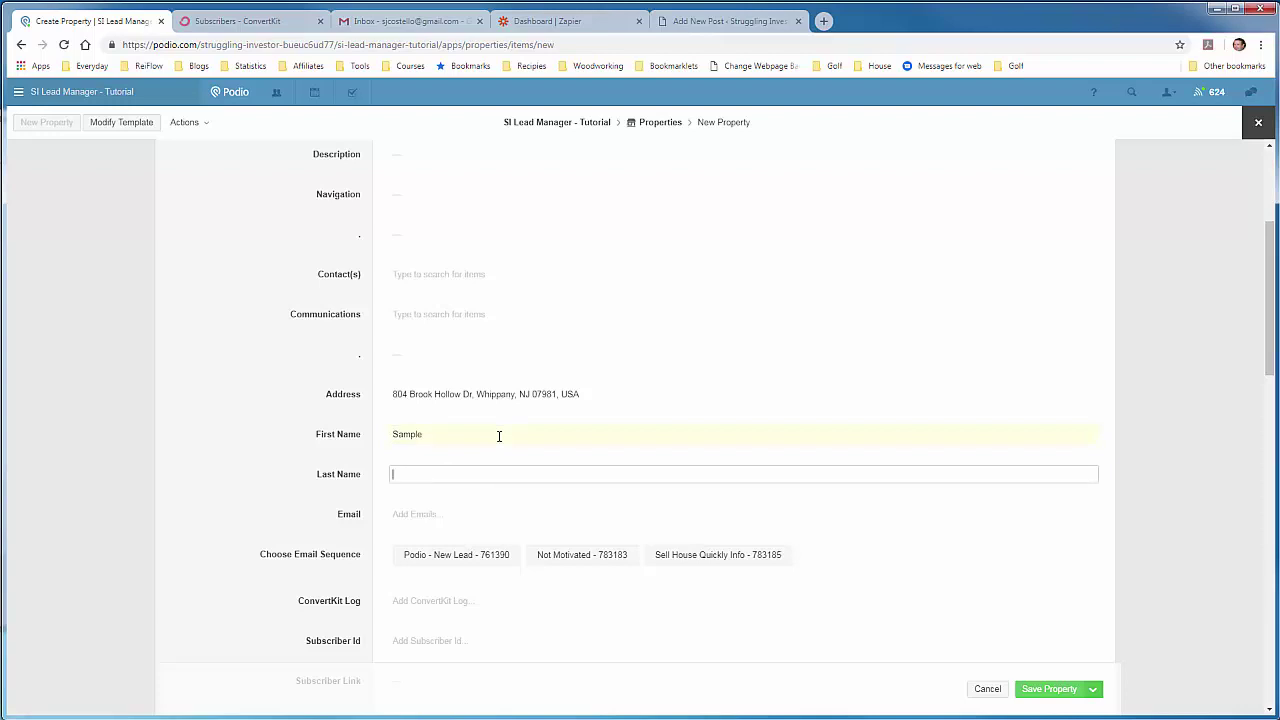
{"action": "type", "text": "Lead"}
{"action": "left_click", "coordinate": [301, 467]}
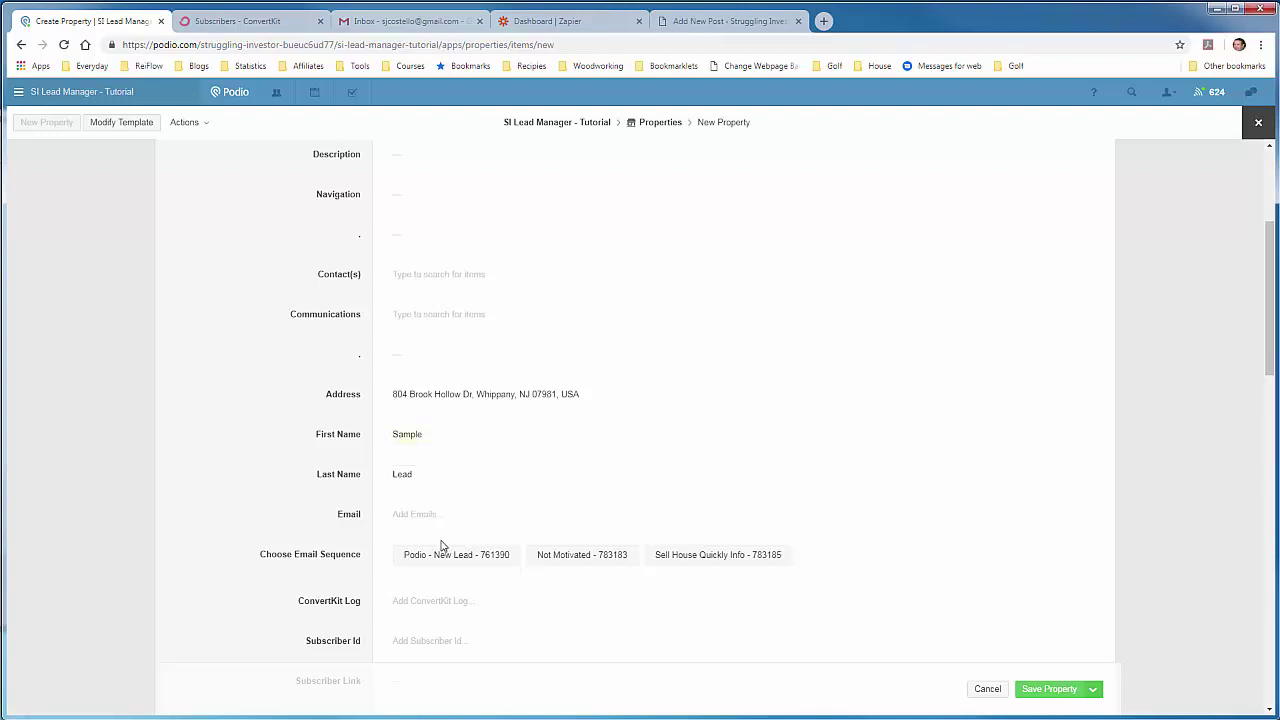
Step: Enter the lead's work email address and choose the Podio - New Lead sequence
{"action": "left_click", "coordinate": [492, 526]}
{"action": "scroll", "coordinate": [508, 517], "scroll_direction": "down", "scroll_amount": 1}
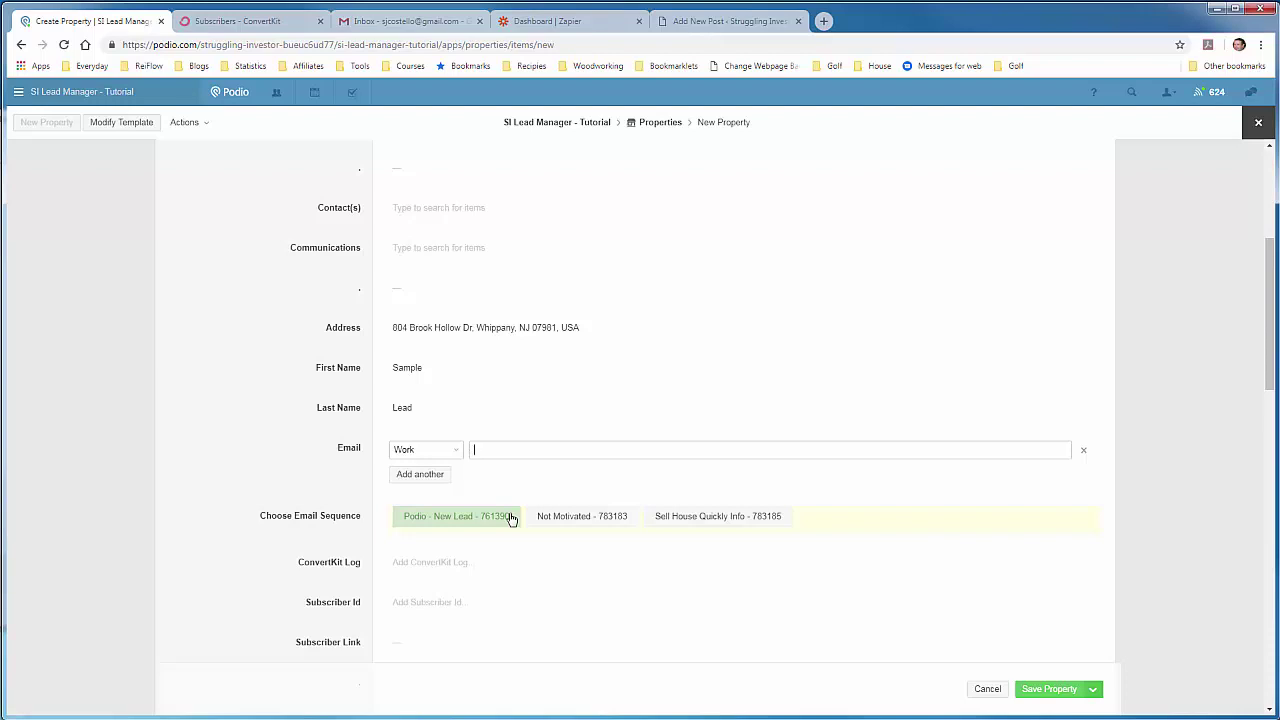
{"action": "left_click", "coordinate": [288, 477]}
{"action": "scroll", "coordinate": [272, 452], "scroll_direction": "down", "scroll_amount": 1}
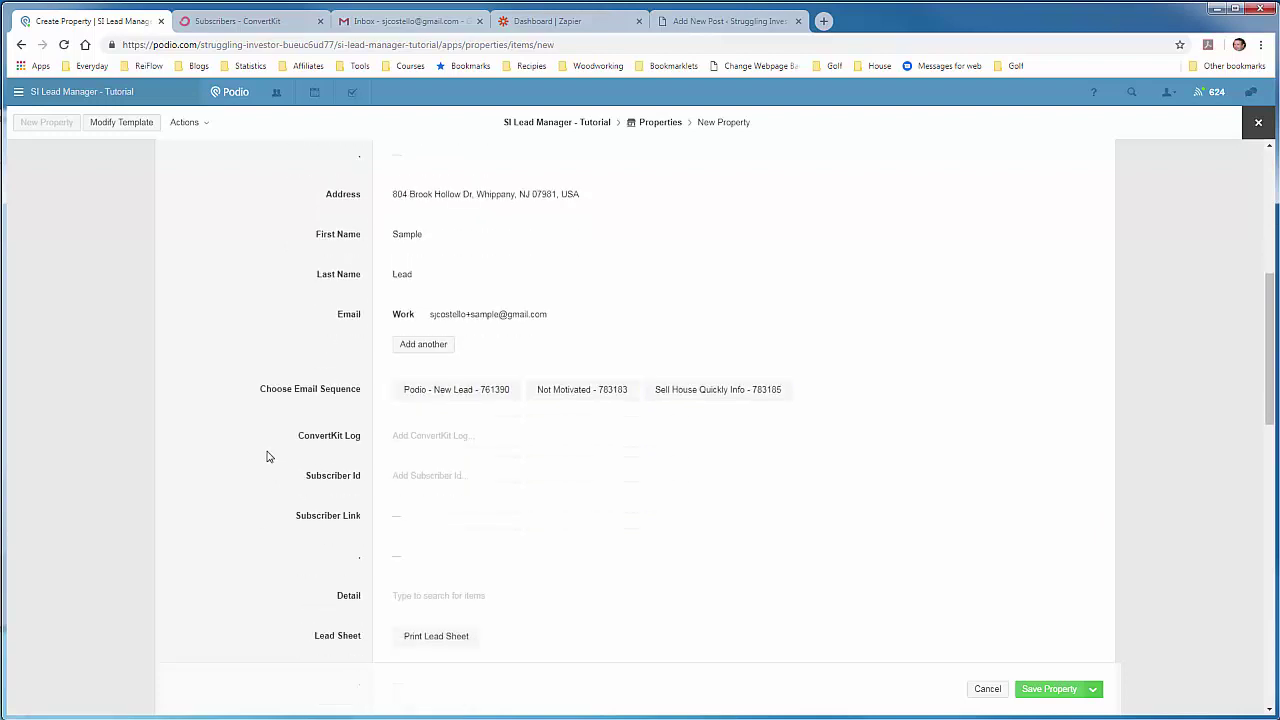
{"action": "left_click", "coordinate": [448, 399]}
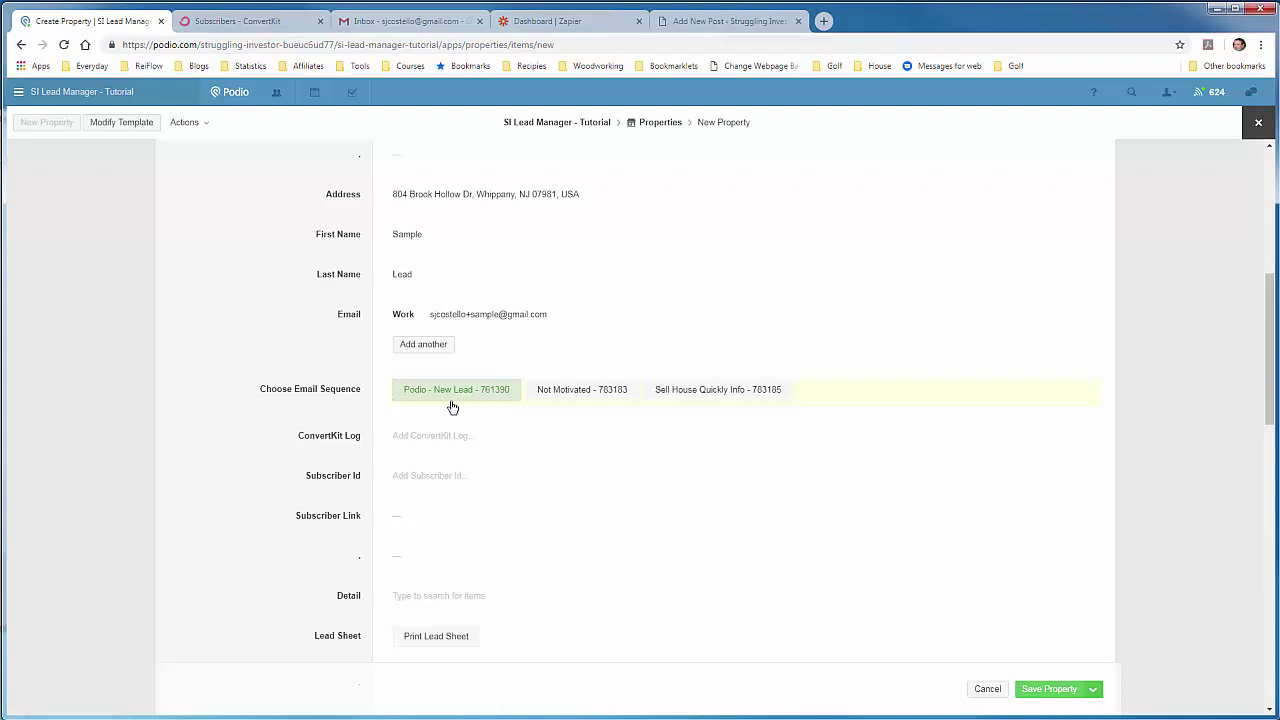
Step: In the Podio - New Leads - Tutorial sequence, confirm email one sends Immediately, then Save All
{"action": "left_click", "coordinate": [252, 30]}
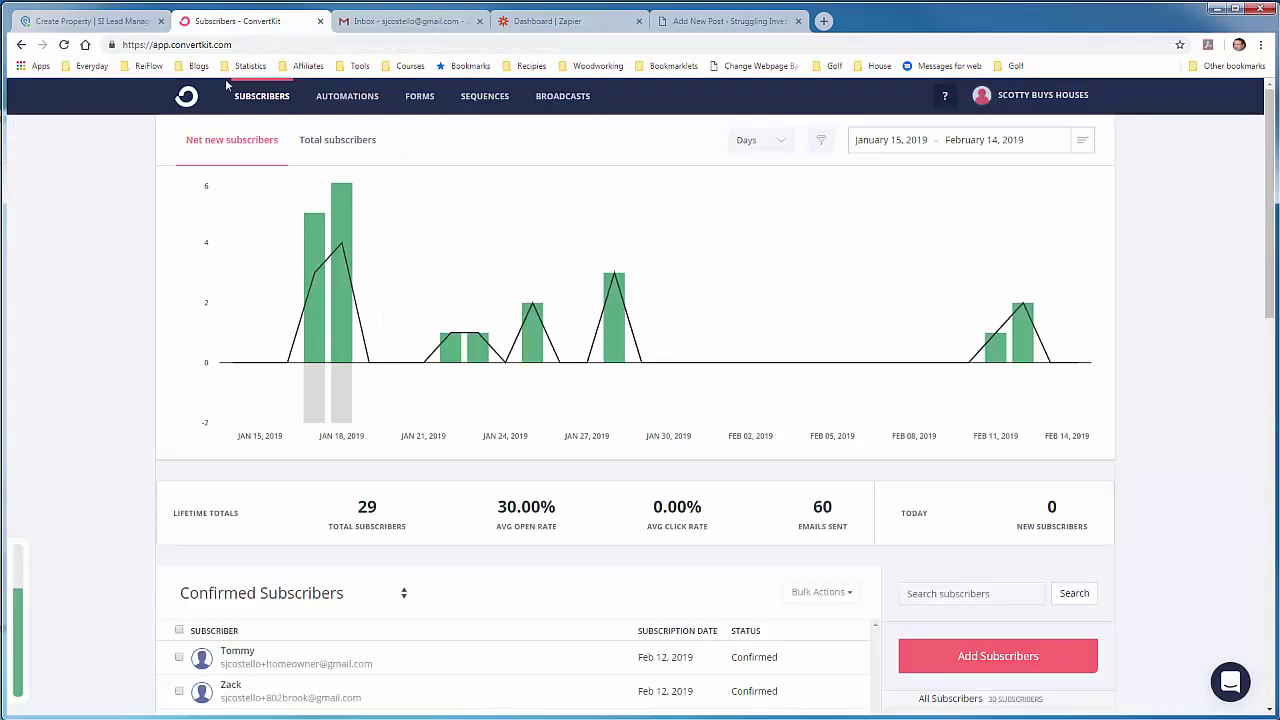
{"action": "left_click", "coordinate": [474, 99]}
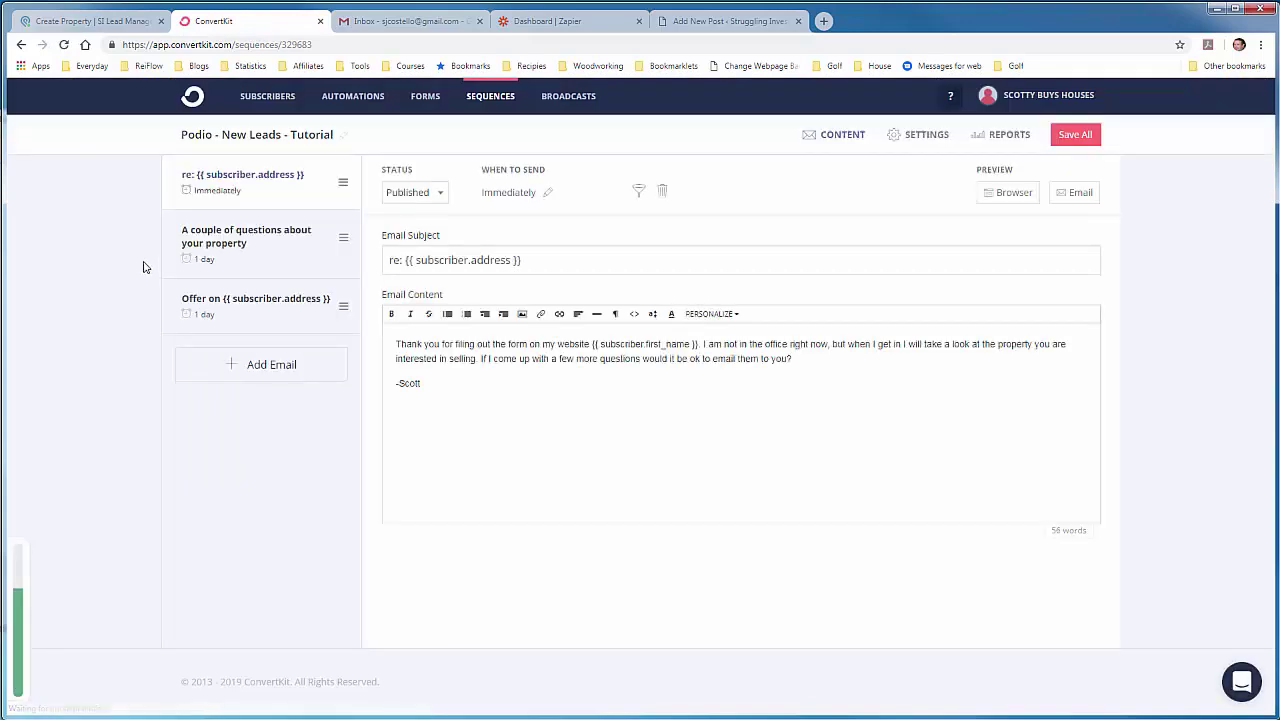
{"action": "left_click", "coordinate": [502, 198]}
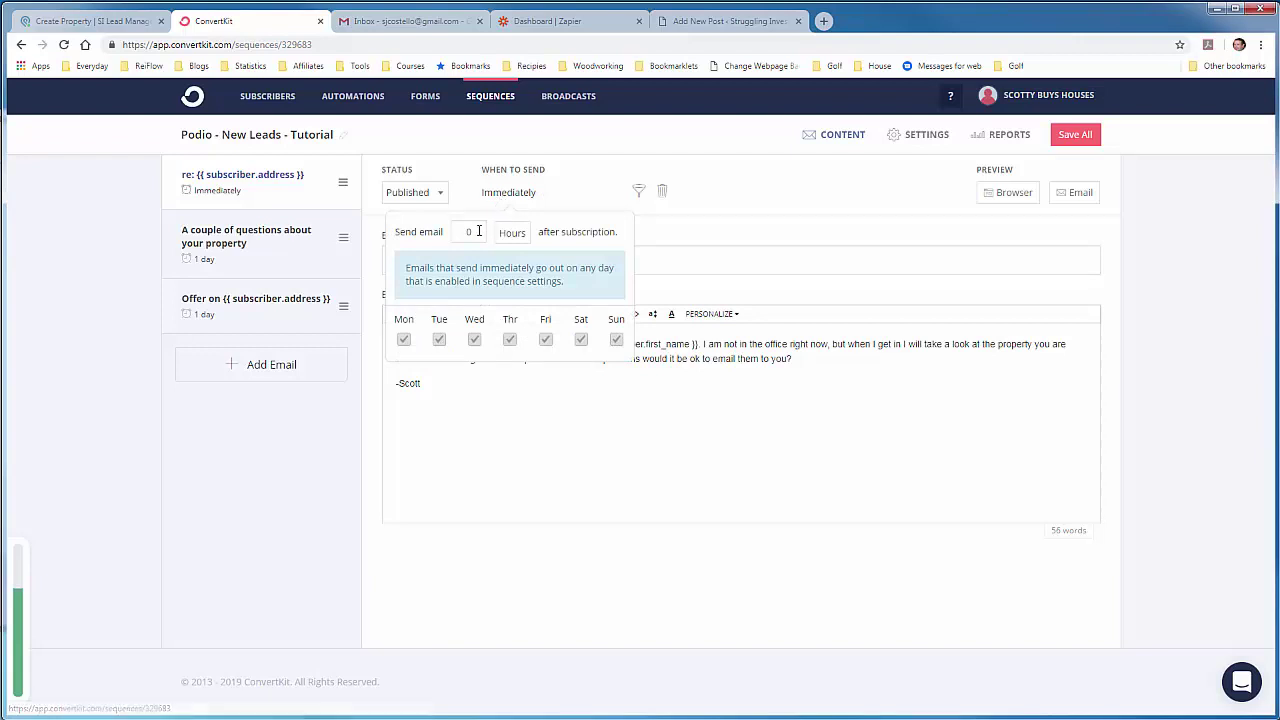
{"action": "double_click", "coordinate": [465, 231]}
{"action": "left_click", "coordinate": [465, 231]}
{"action": "left_click", "coordinate": [706, 231]}
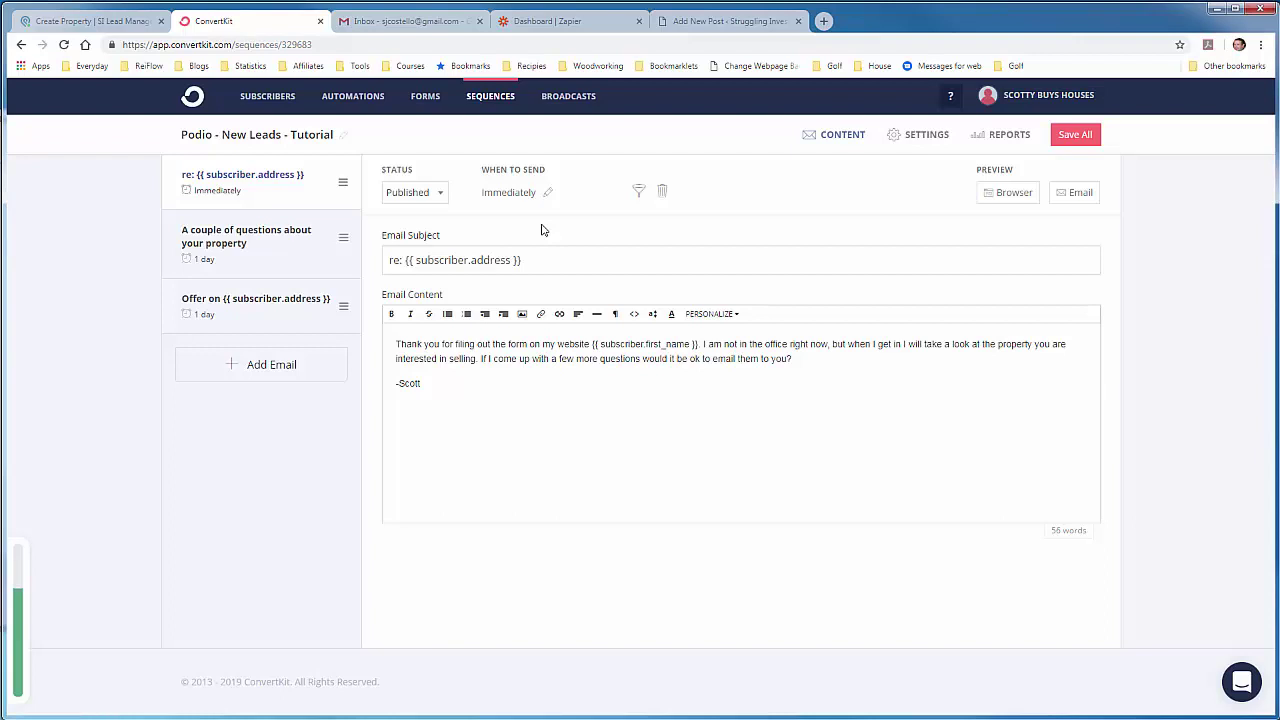
{"action": "left_click", "coordinate": [1072, 135]}
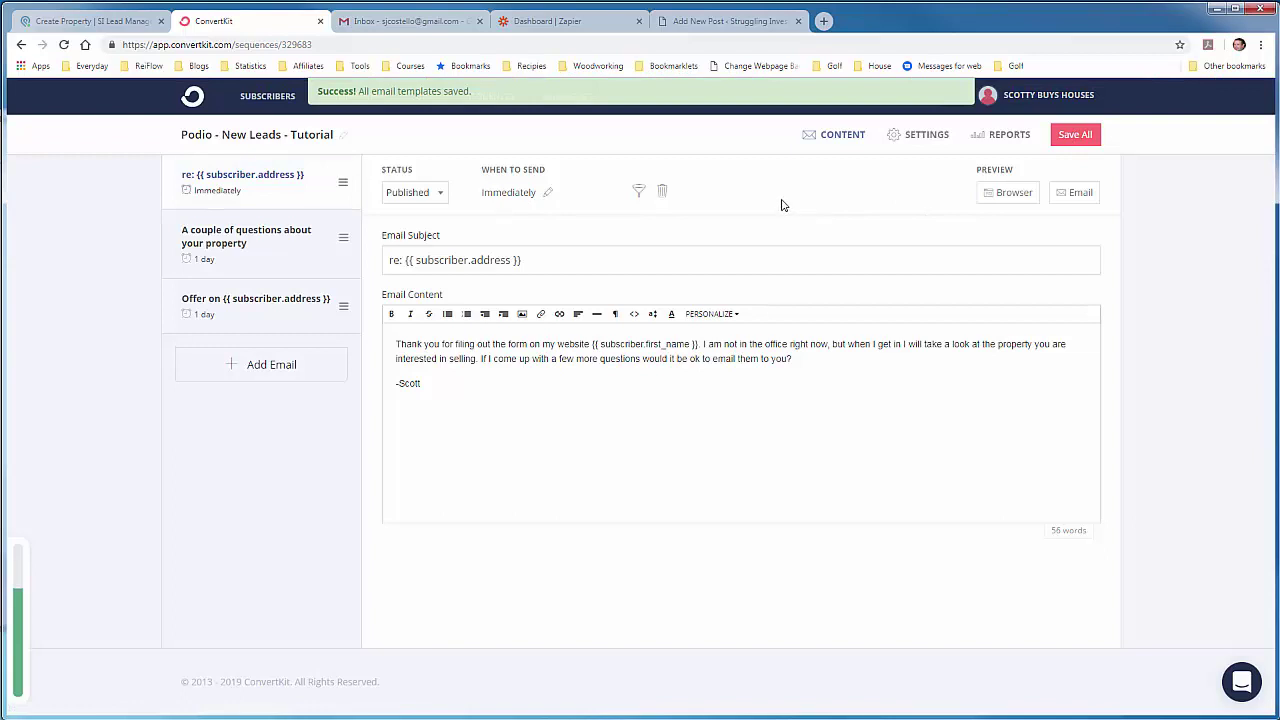
Step: Save the Sample Lead property in Podio and check the ConvertKit Log and Subscriber Id fields
{"action": "left_click", "coordinate": [128, 22]}
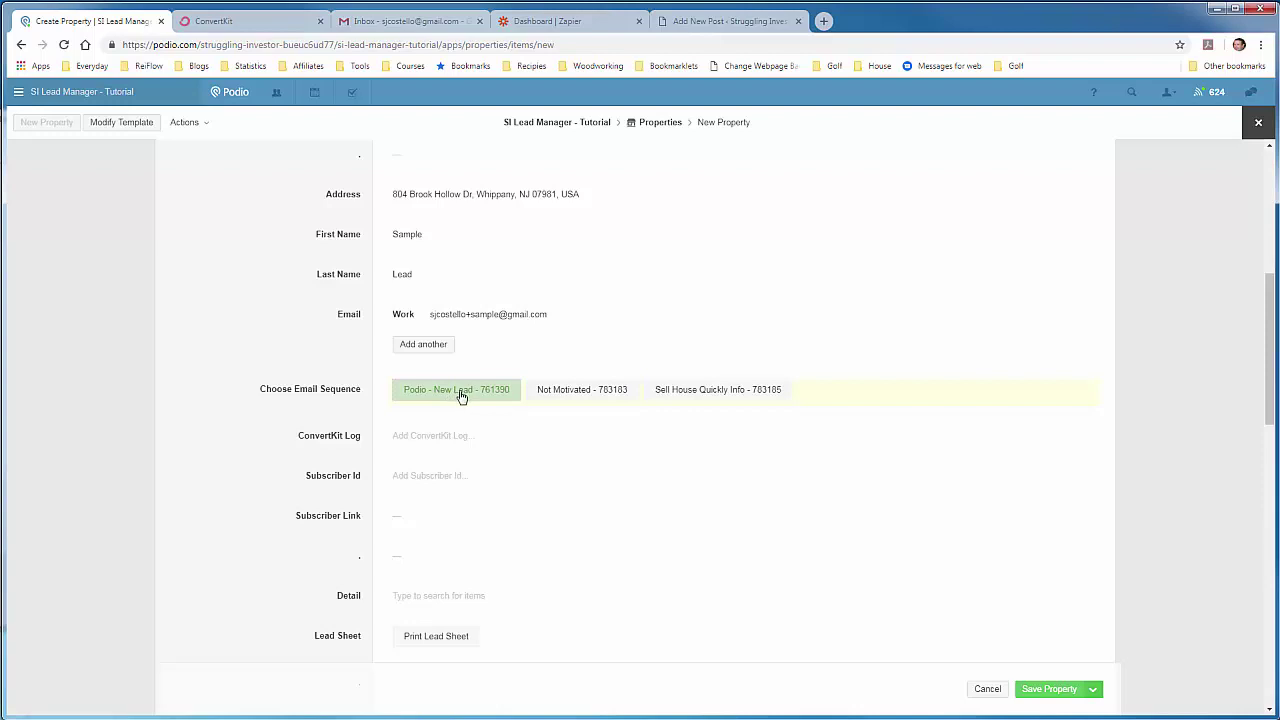
{"action": "left_click", "coordinate": [1040, 690]}
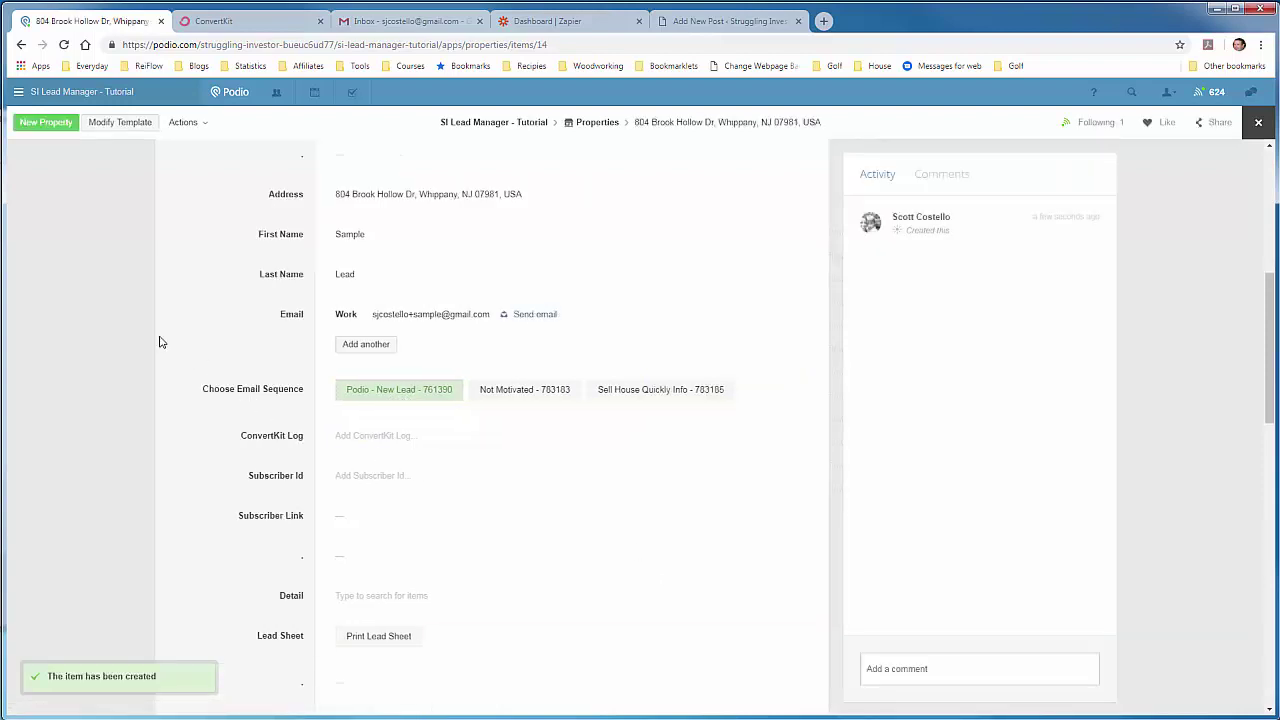
{"action": "scroll", "coordinate": [160, 340], "scroll_direction": "down", "scroll_amount": 1}
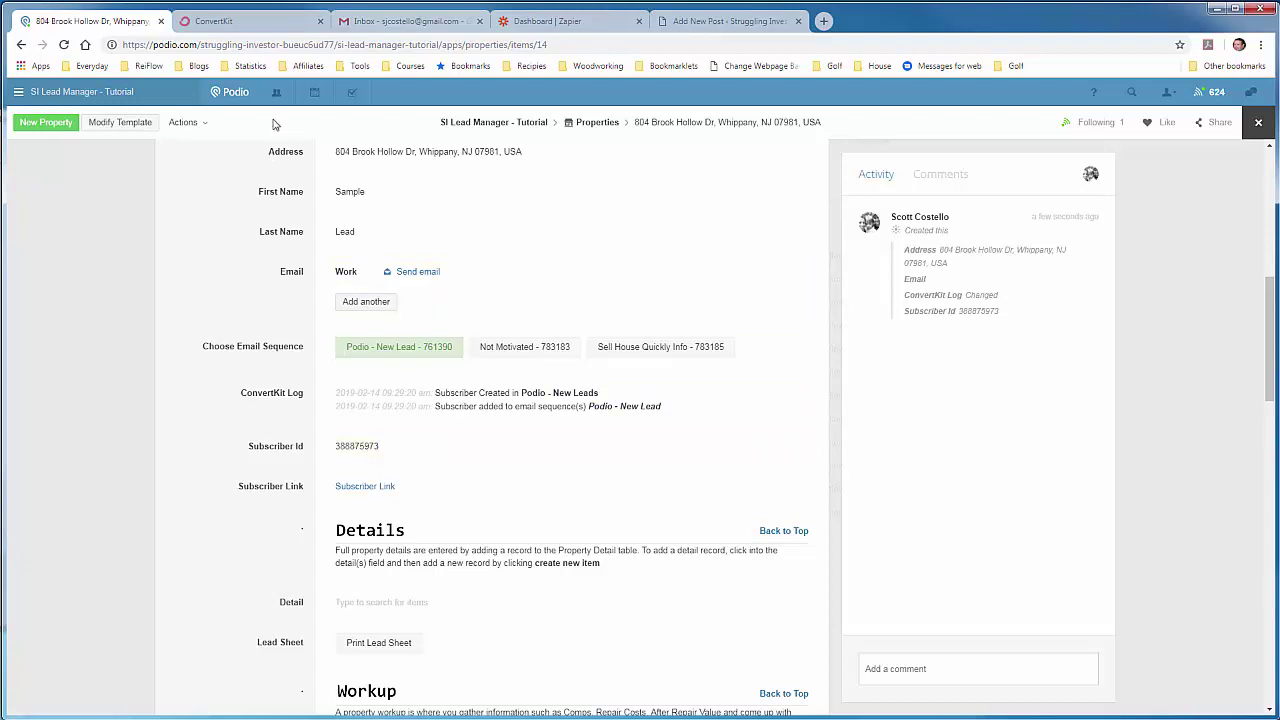
Step: Review the Sample subscriber's Forms, Automations, Sequences and Email History in ConvertKit
{"action": "left_click", "coordinate": [258, 22]}
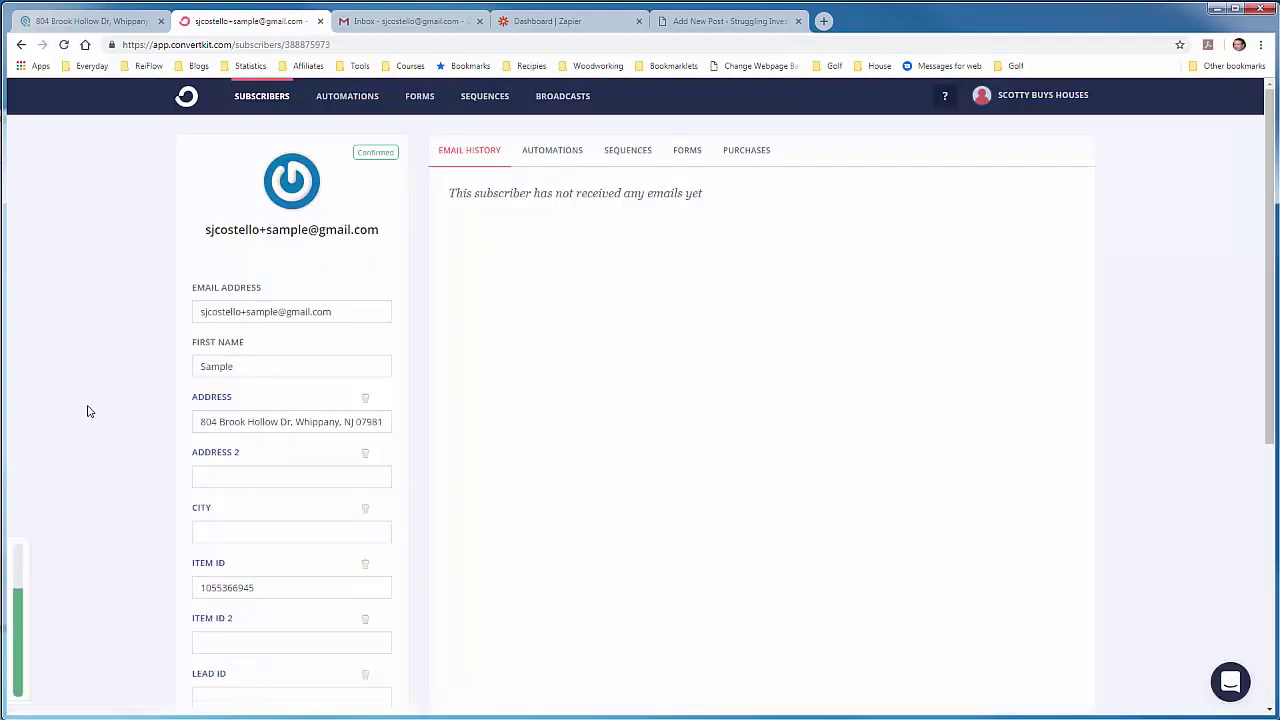
{"action": "left_click", "coordinate": [687, 151]}
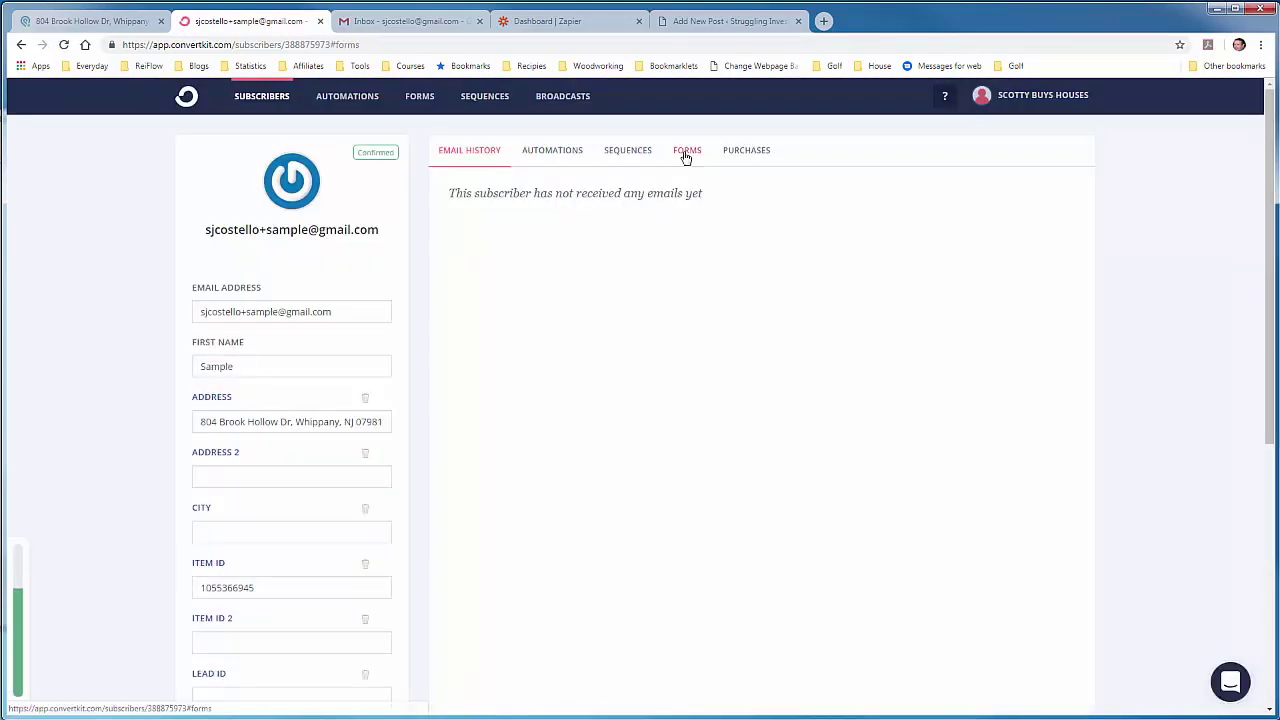
{"action": "left_click", "coordinate": [569, 163]}
{"action": "left_click", "coordinate": [627, 155]}
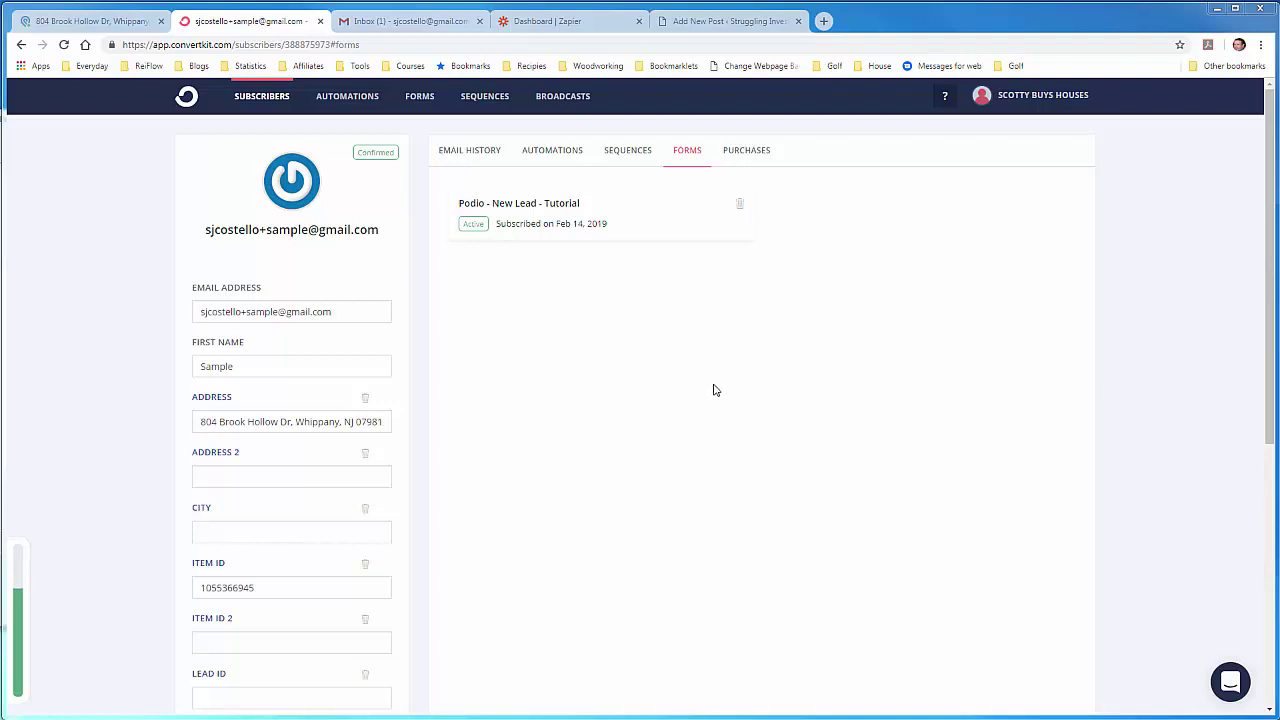
{"action": "left_click", "coordinate": [630, 155]}
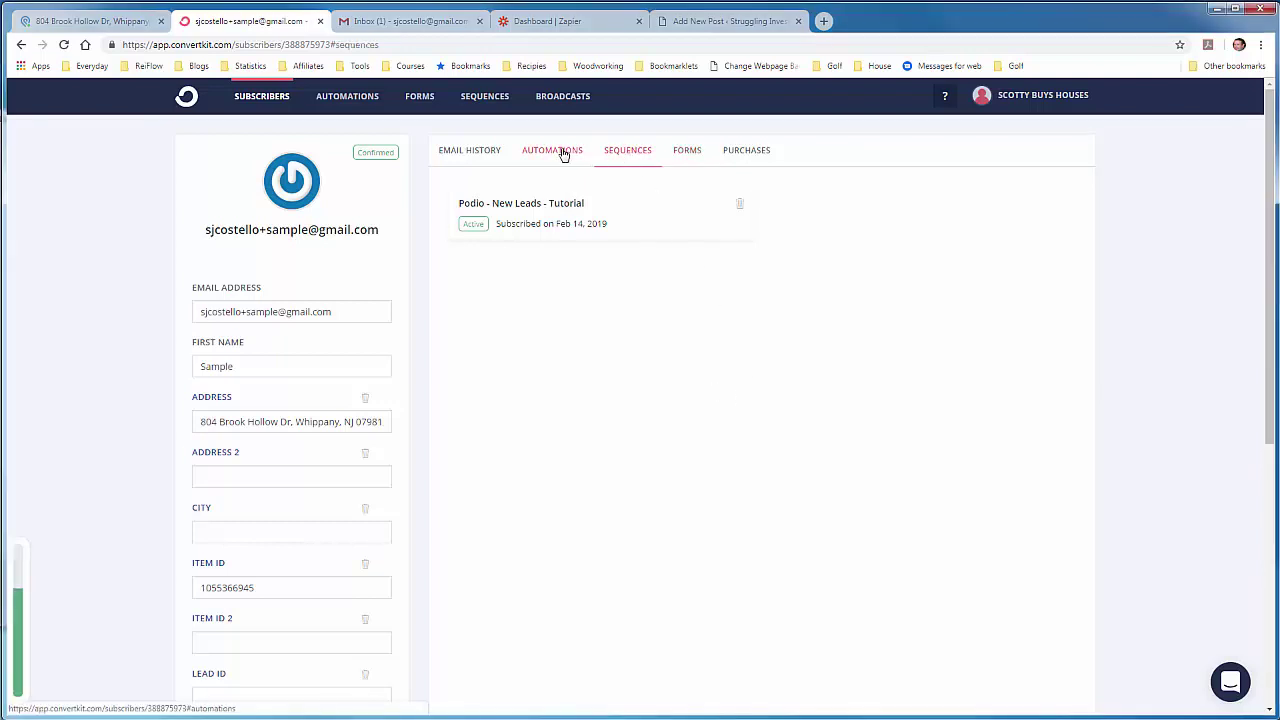
{"action": "left_click", "coordinate": [488, 153]}
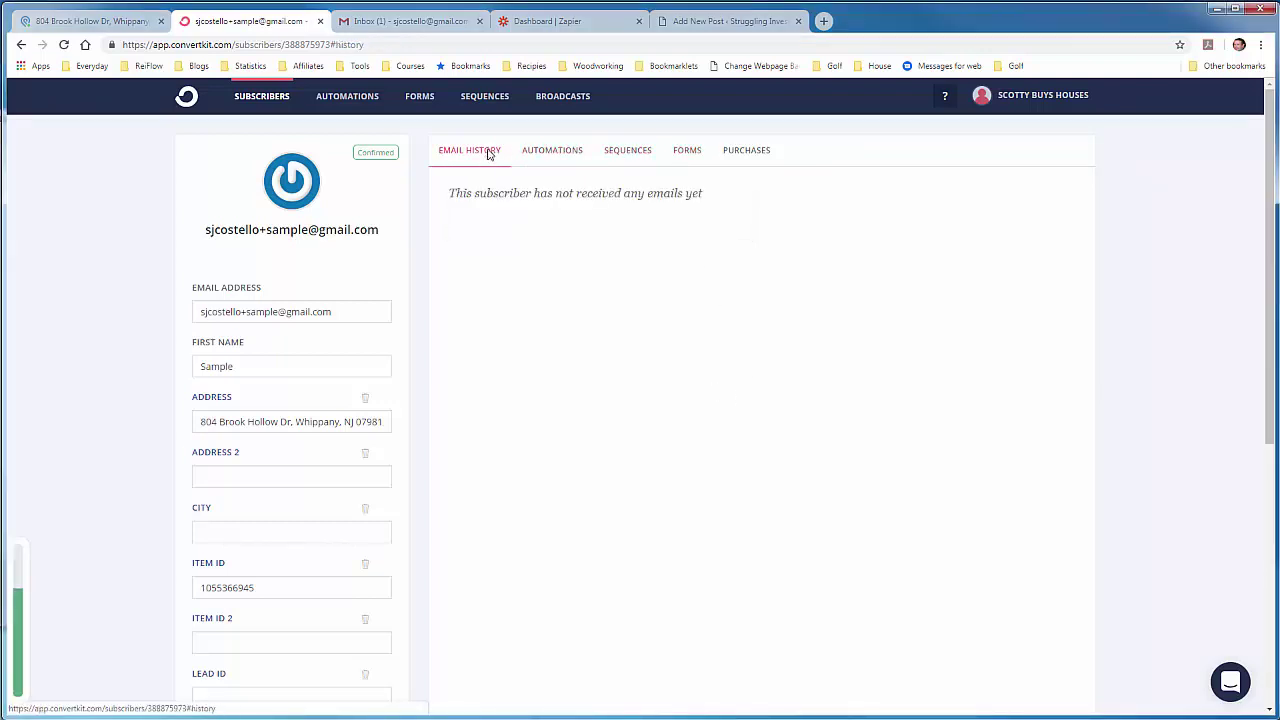
{"action": "left_click", "coordinate": [401, 24]}
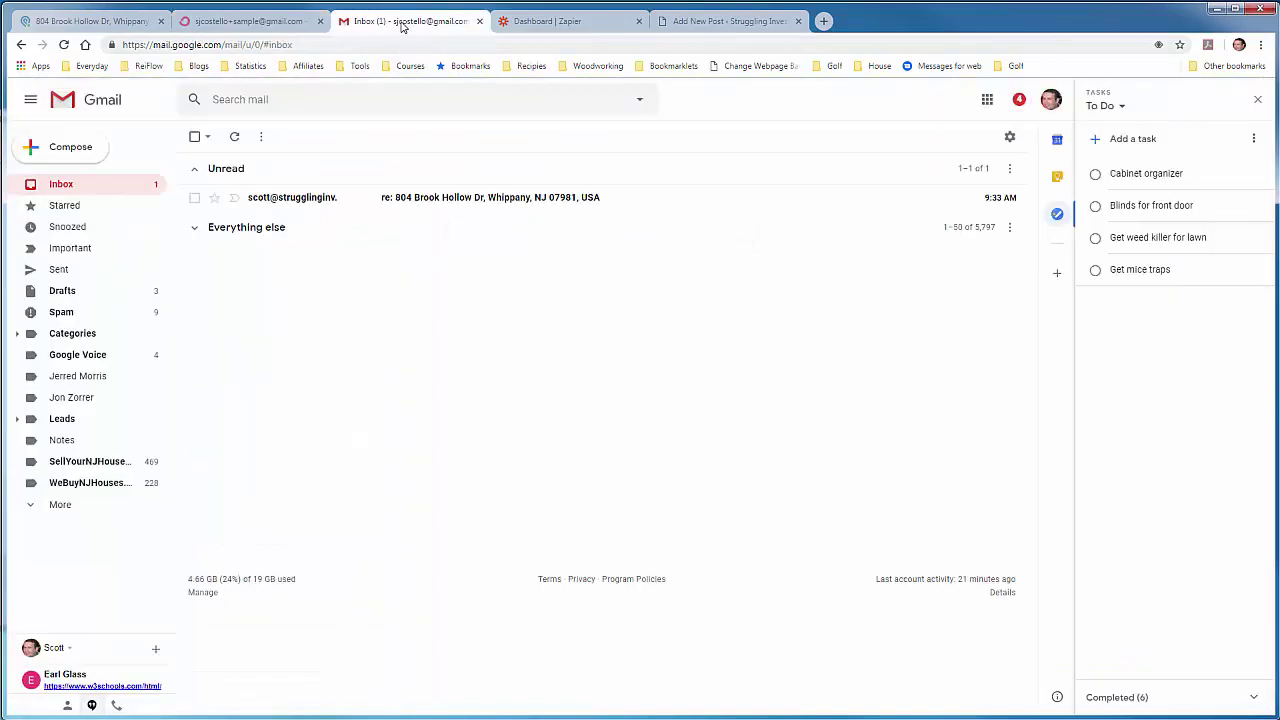
{"action": "left_click", "coordinate": [411, 200]}
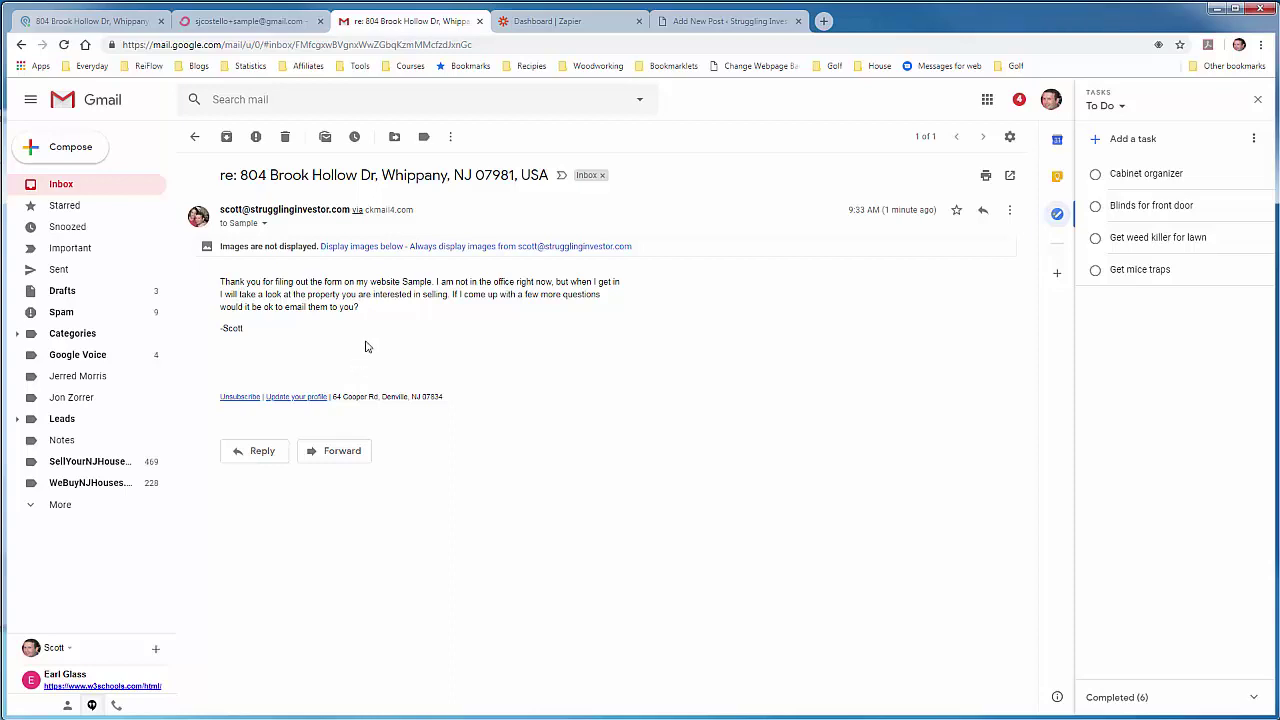
Step: Create a new zap with ConvertKit's New Unsubscribe trigger and continue
{"action": "left_click", "coordinate": [572, 25]}
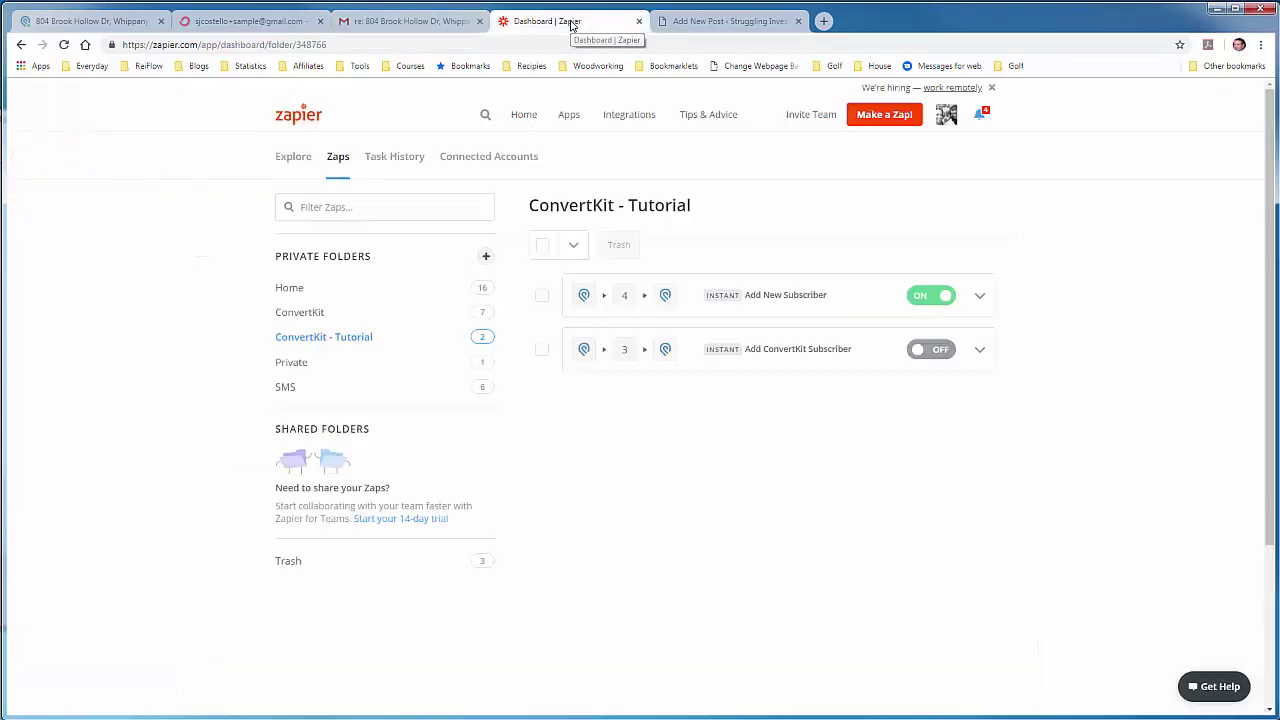
{"action": "left_click", "coordinate": [880, 120]}
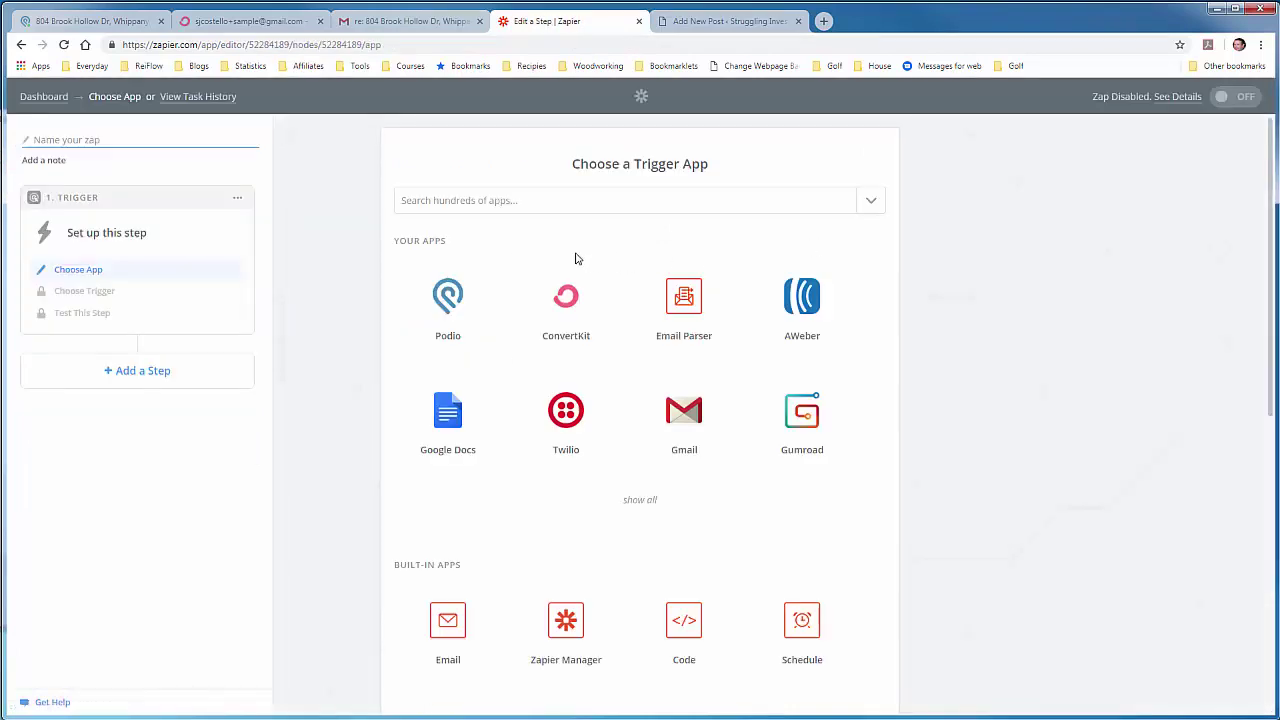
{"action": "left_click", "coordinate": [563, 307]}
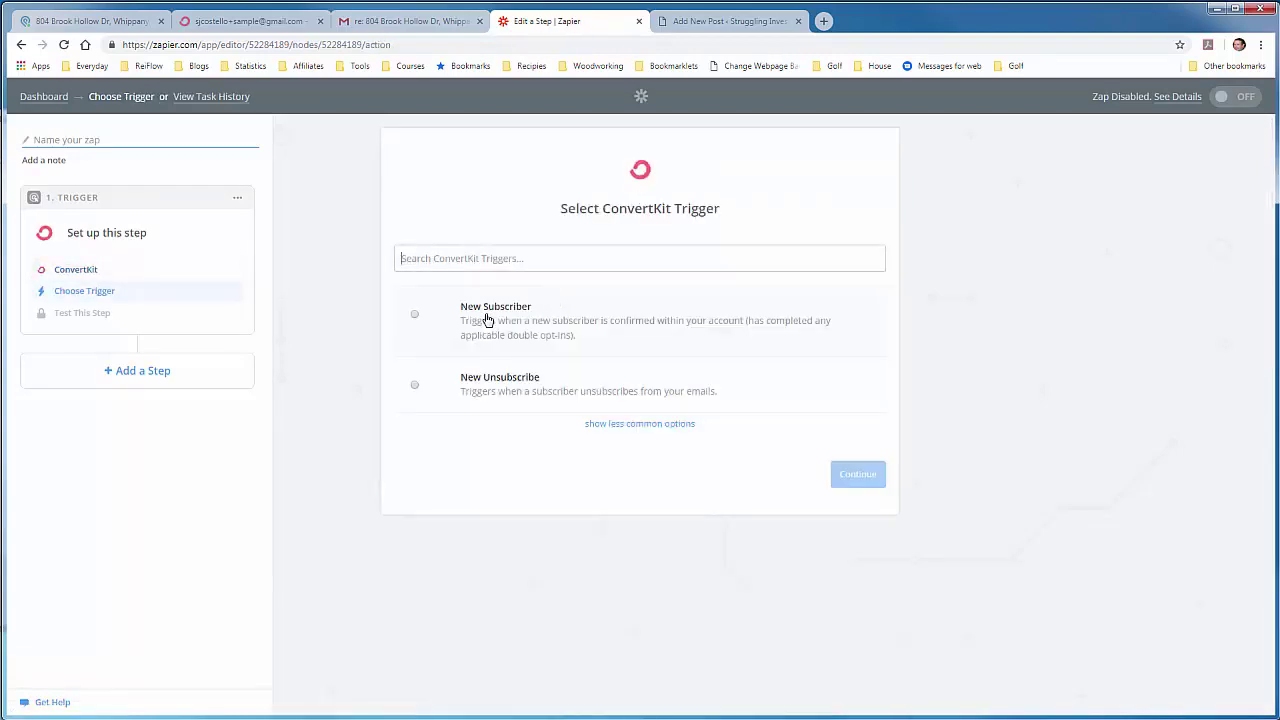
{"action": "left_click", "coordinate": [474, 385]}
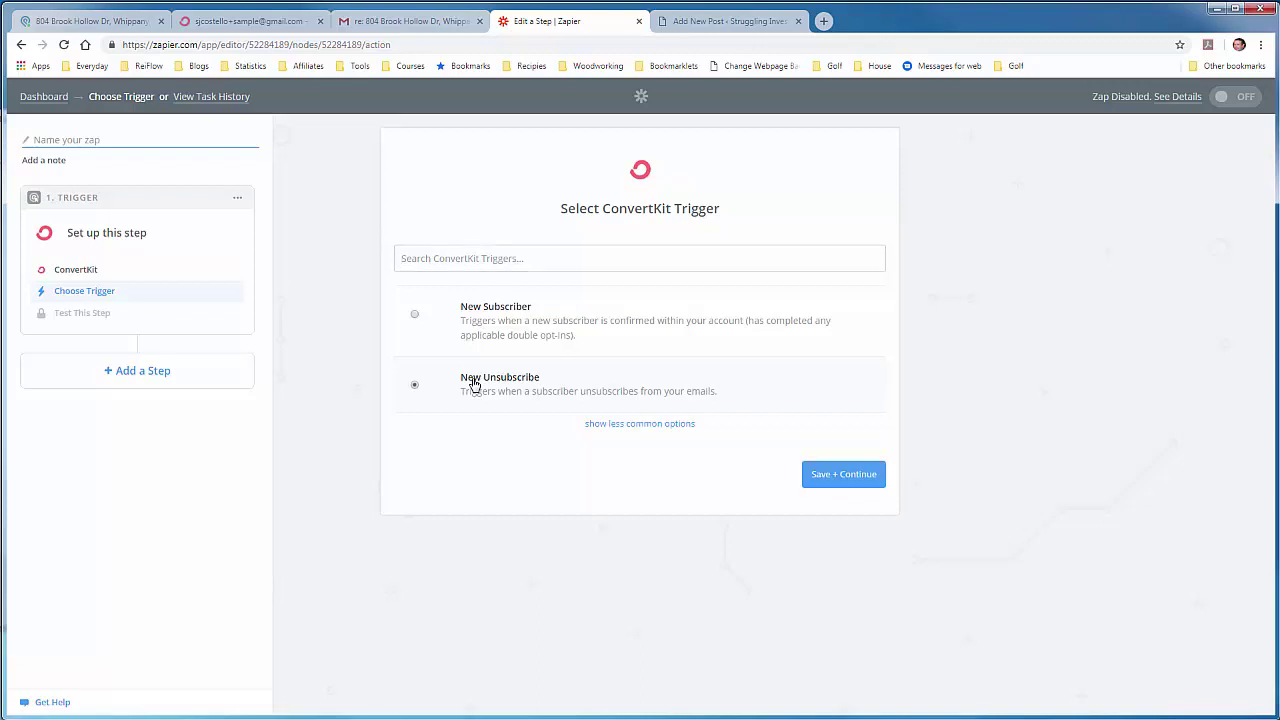
{"action": "left_click", "coordinate": [844, 476]}
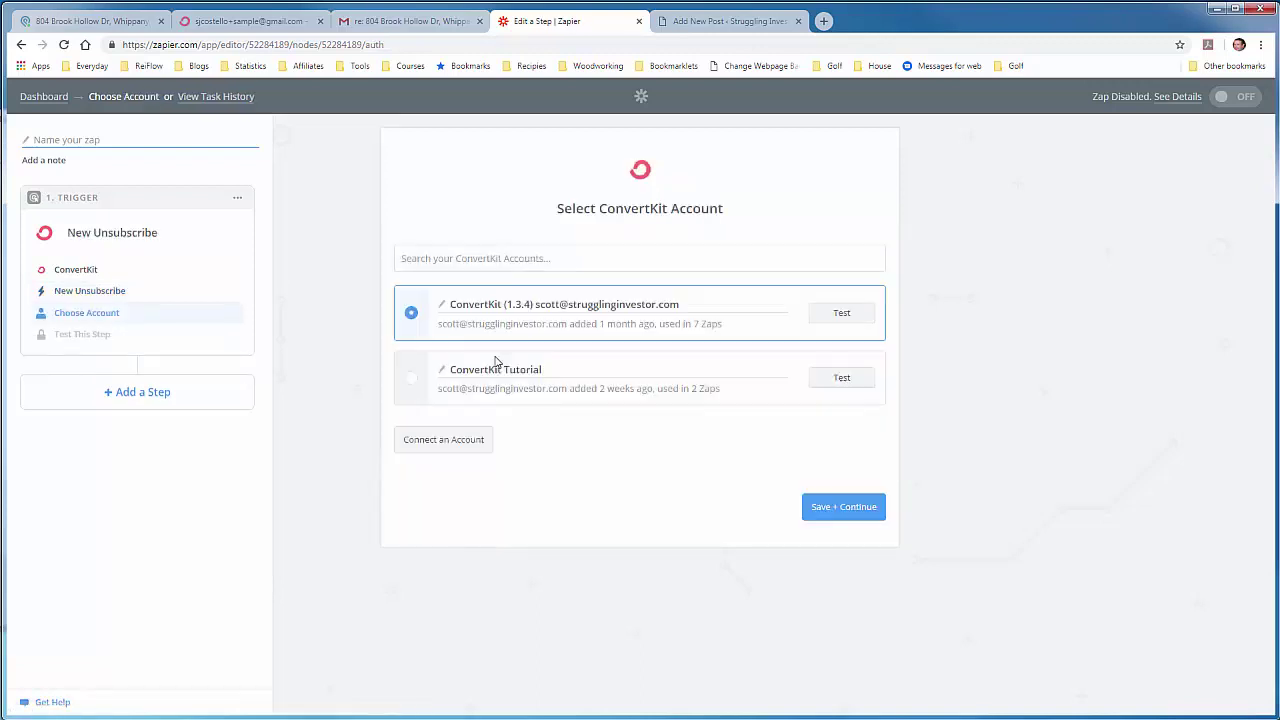
Step: Connect the trigger to the ConvertKit Tutorial account, test it successfully, and continue
{"action": "left_click", "coordinate": [413, 378]}
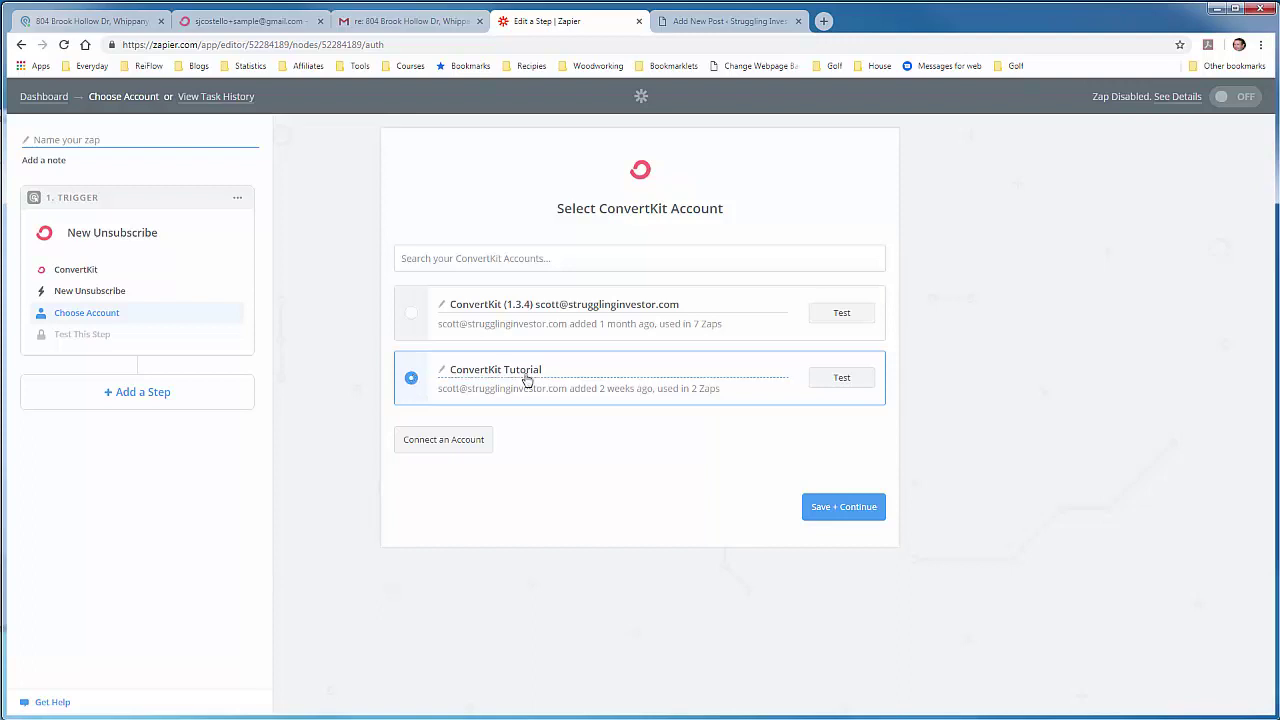
{"action": "left_click", "coordinate": [822, 379]}
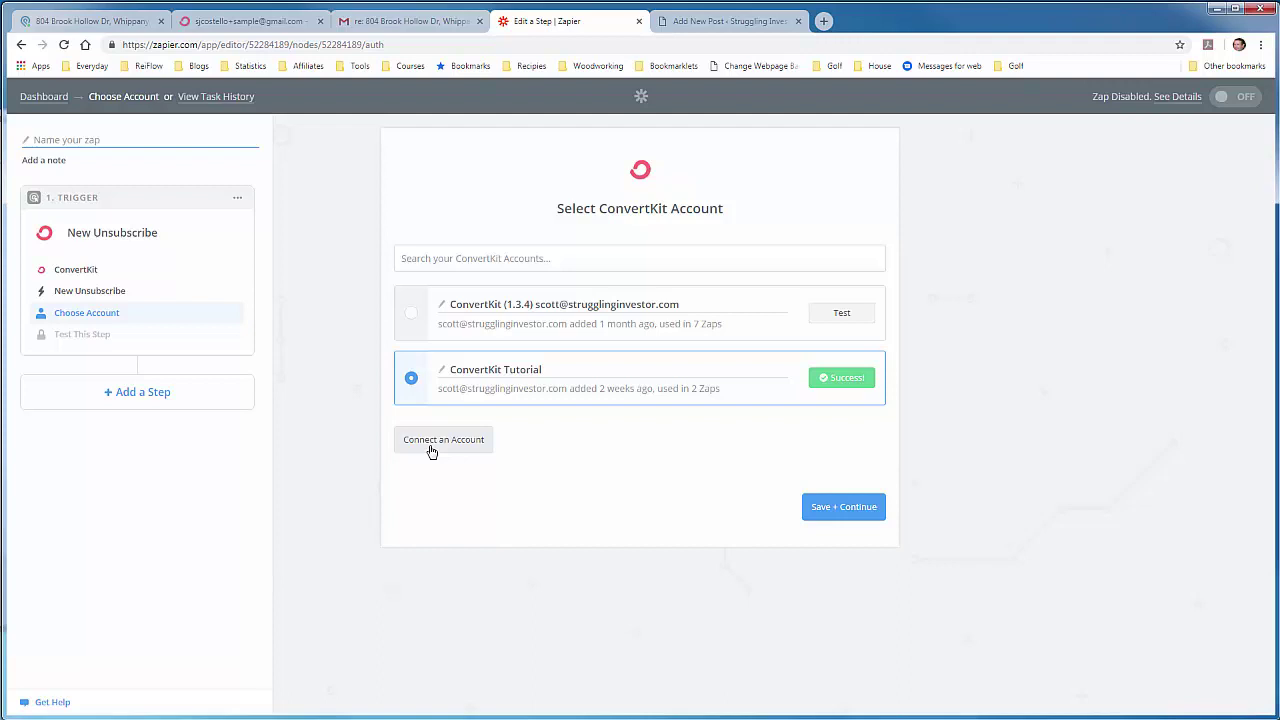
{"action": "left_click", "coordinate": [824, 510]}
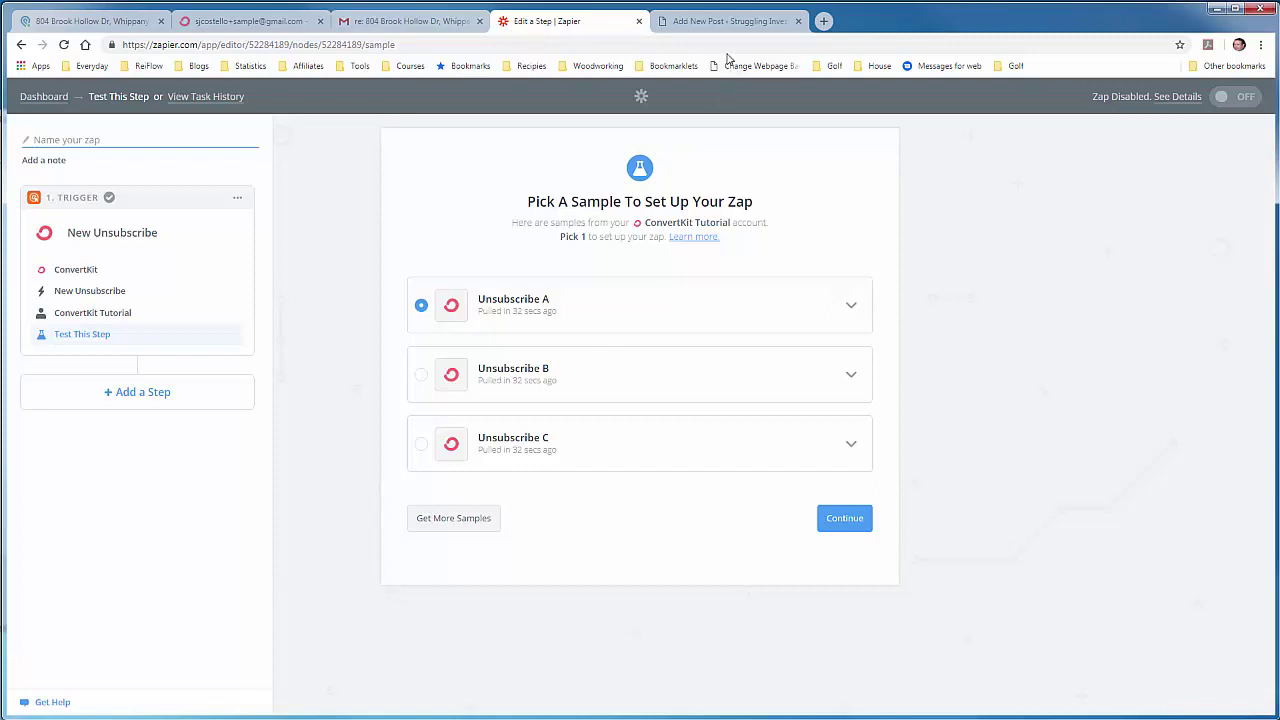
Step: Request more samples, then unsubscribe the sample lead via the Gmail email's Unsubscribe link
{"action": "left_click", "coordinate": [464, 521]}
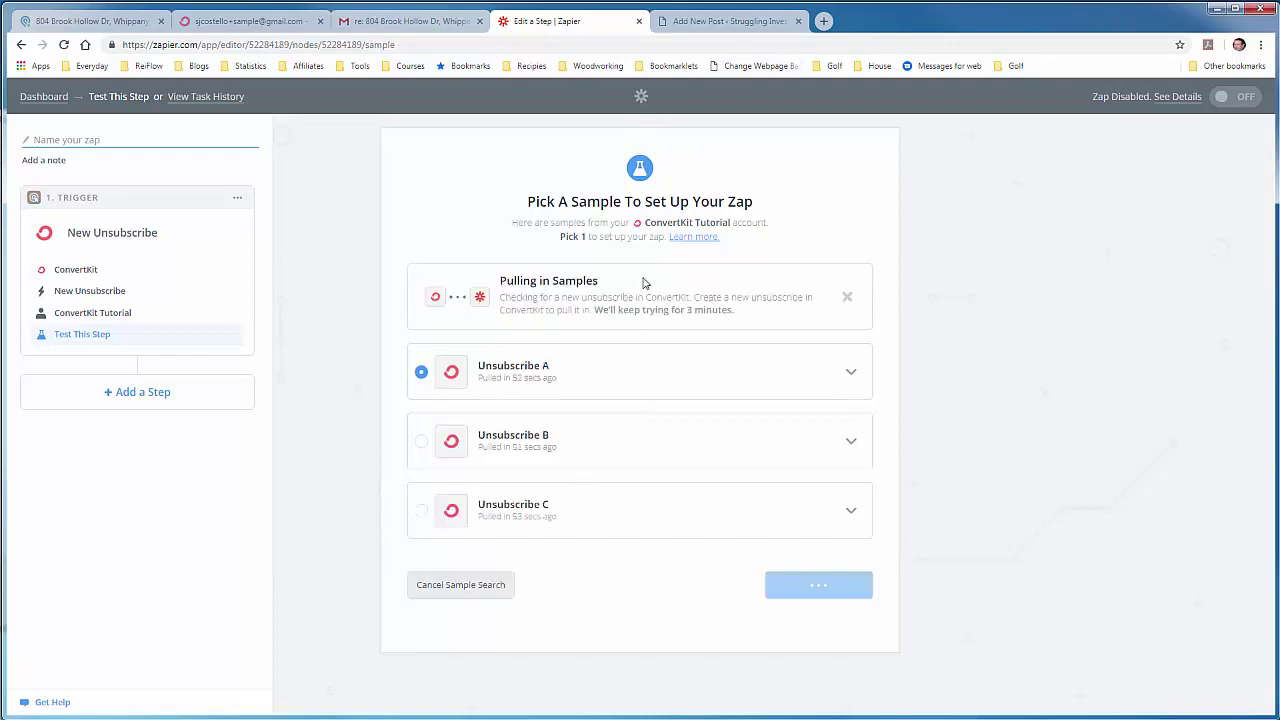
{"action": "left_click", "coordinate": [689, 28]}
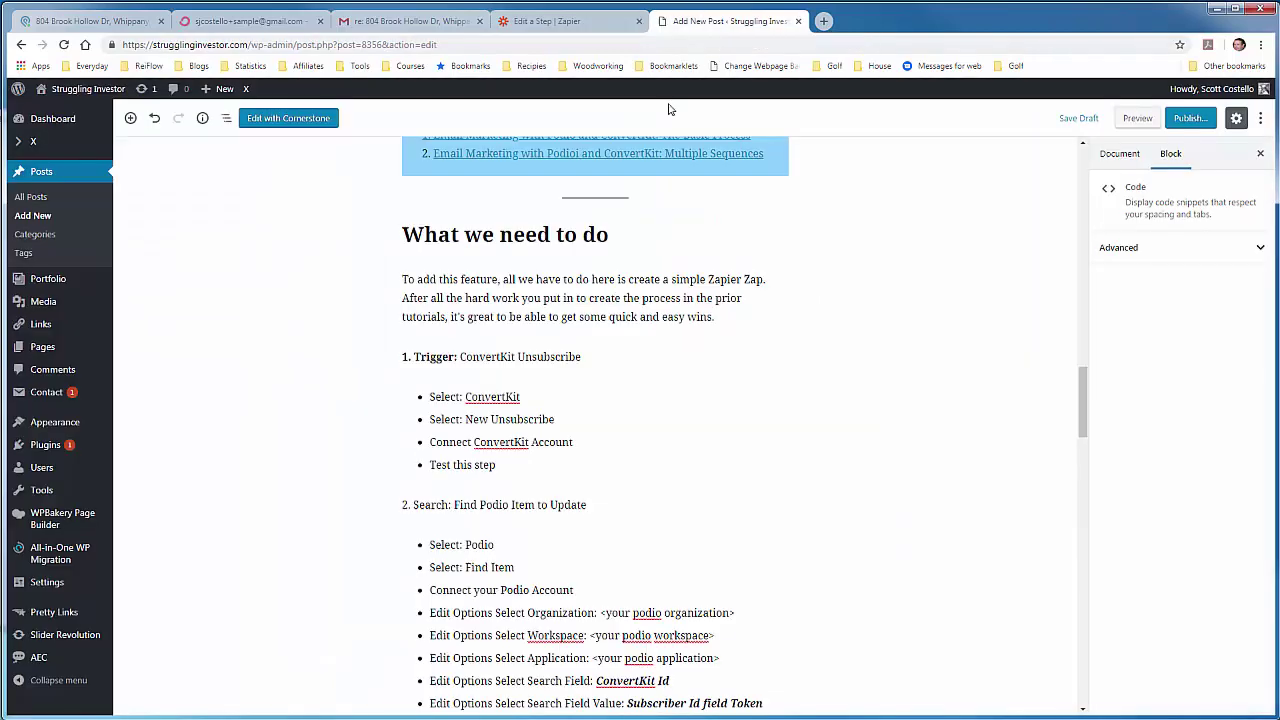
{"action": "left_click", "coordinate": [262, 18]}
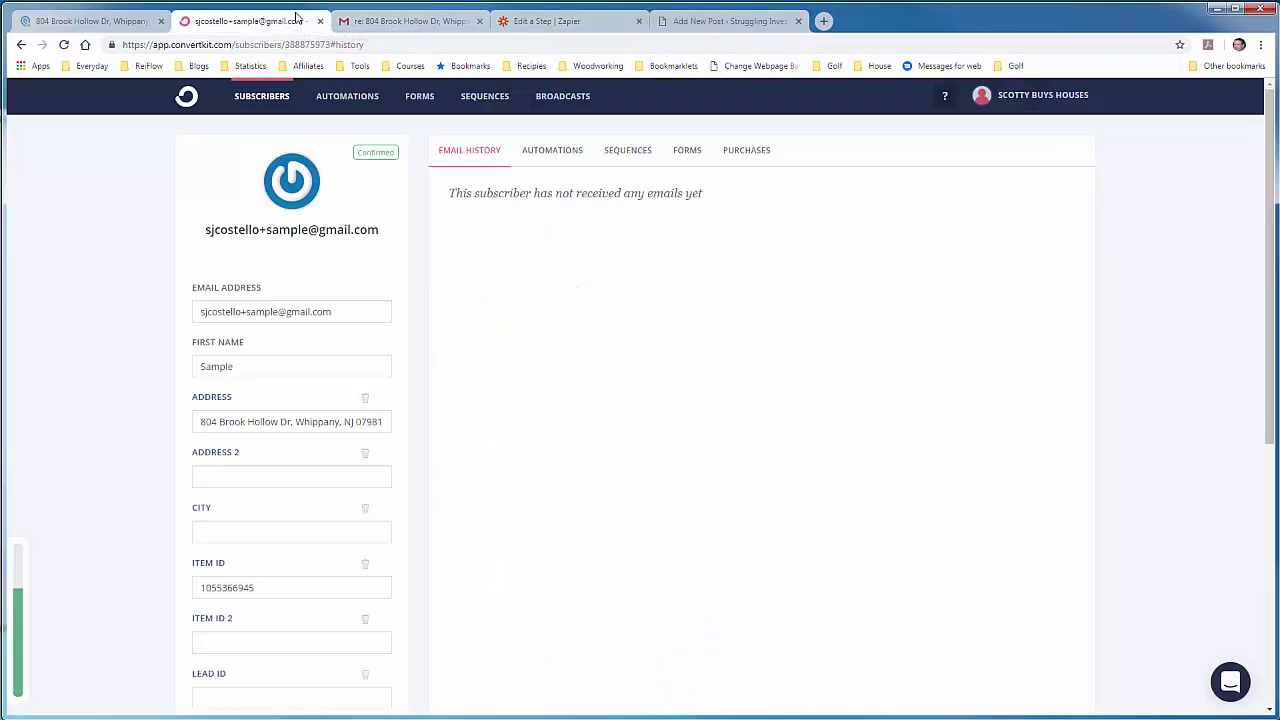
{"action": "left_click", "coordinate": [405, 20]}
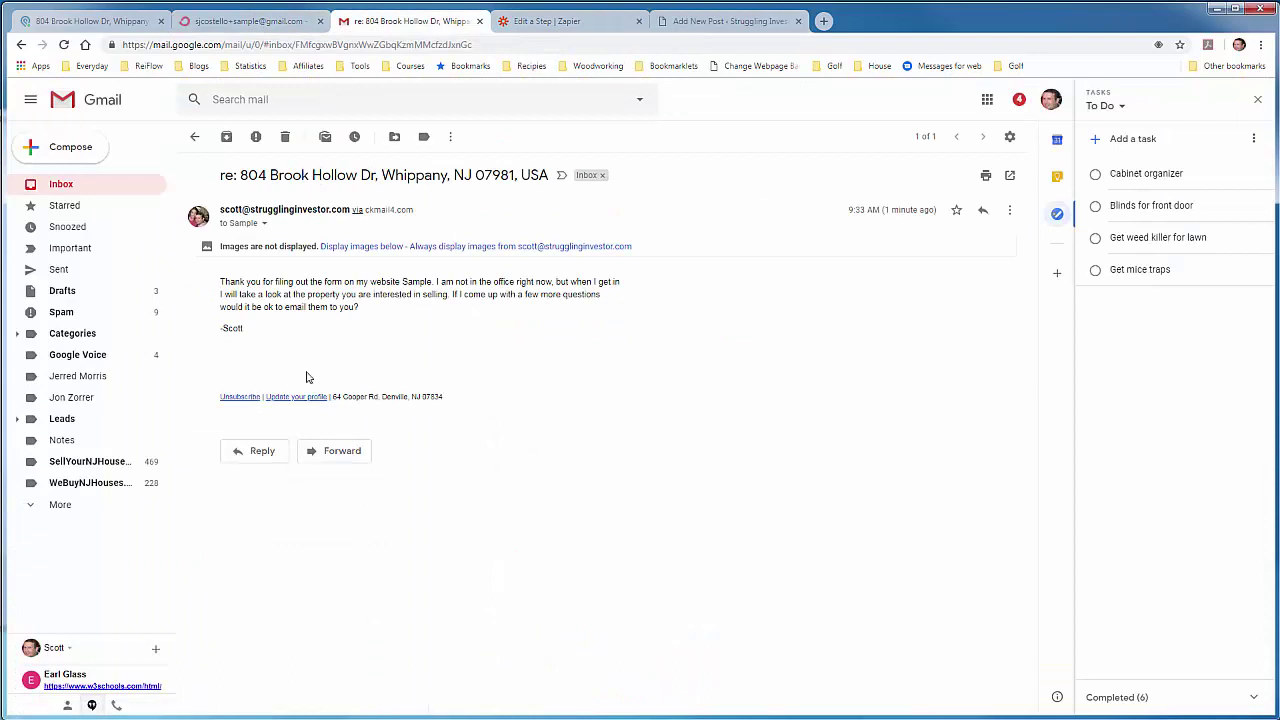
{"action": "left_click", "coordinate": [252, 397]}
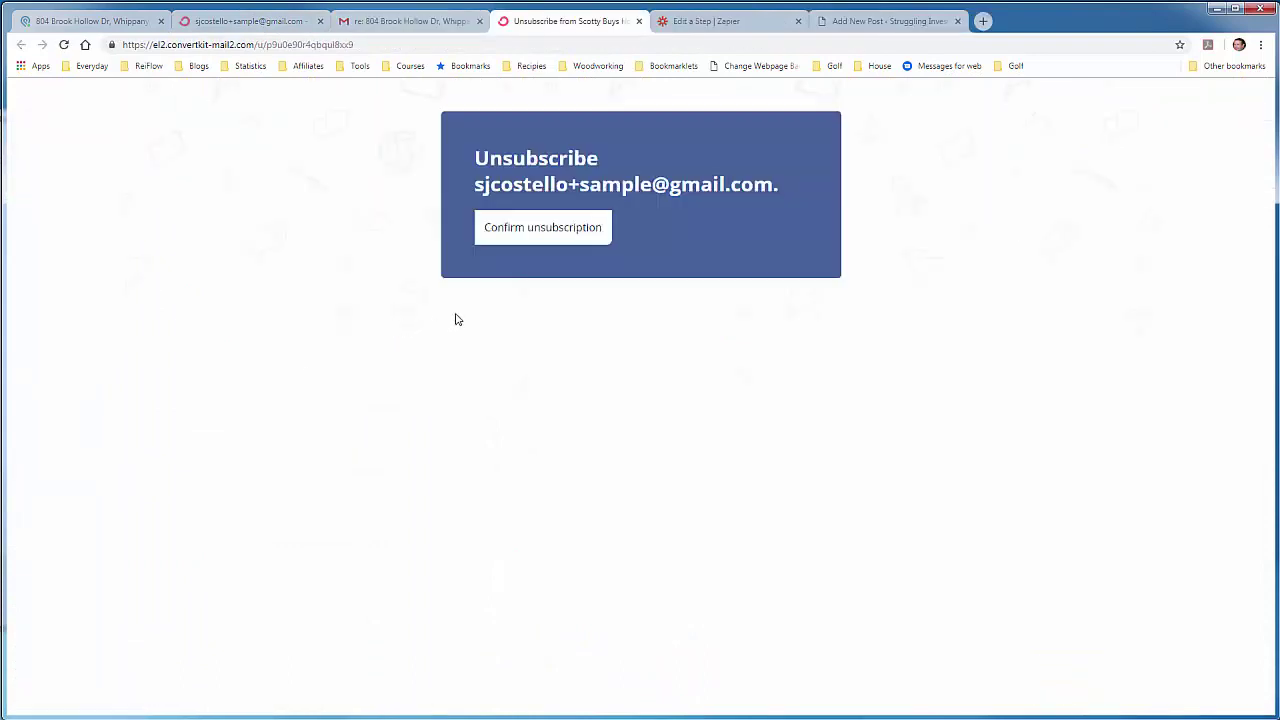
{"action": "left_click", "coordinate": [559, 240]}
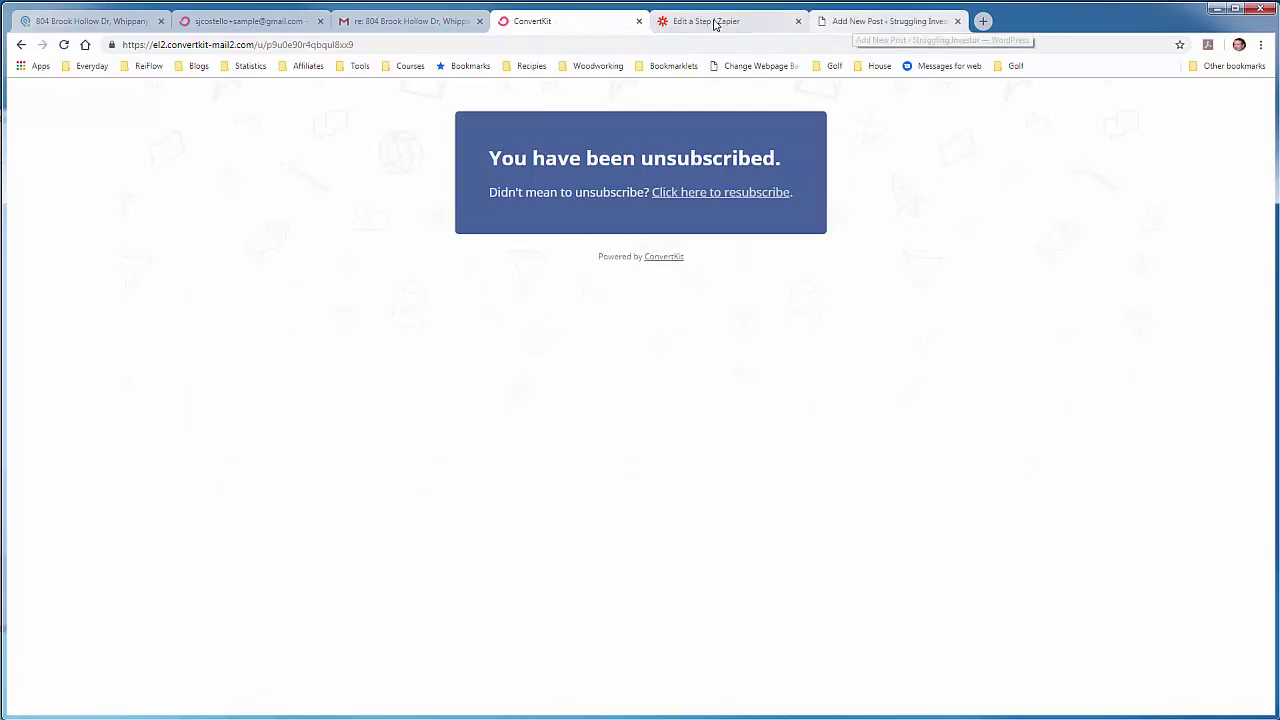
{"action": "left_click", "coordinate": [680, 20]}
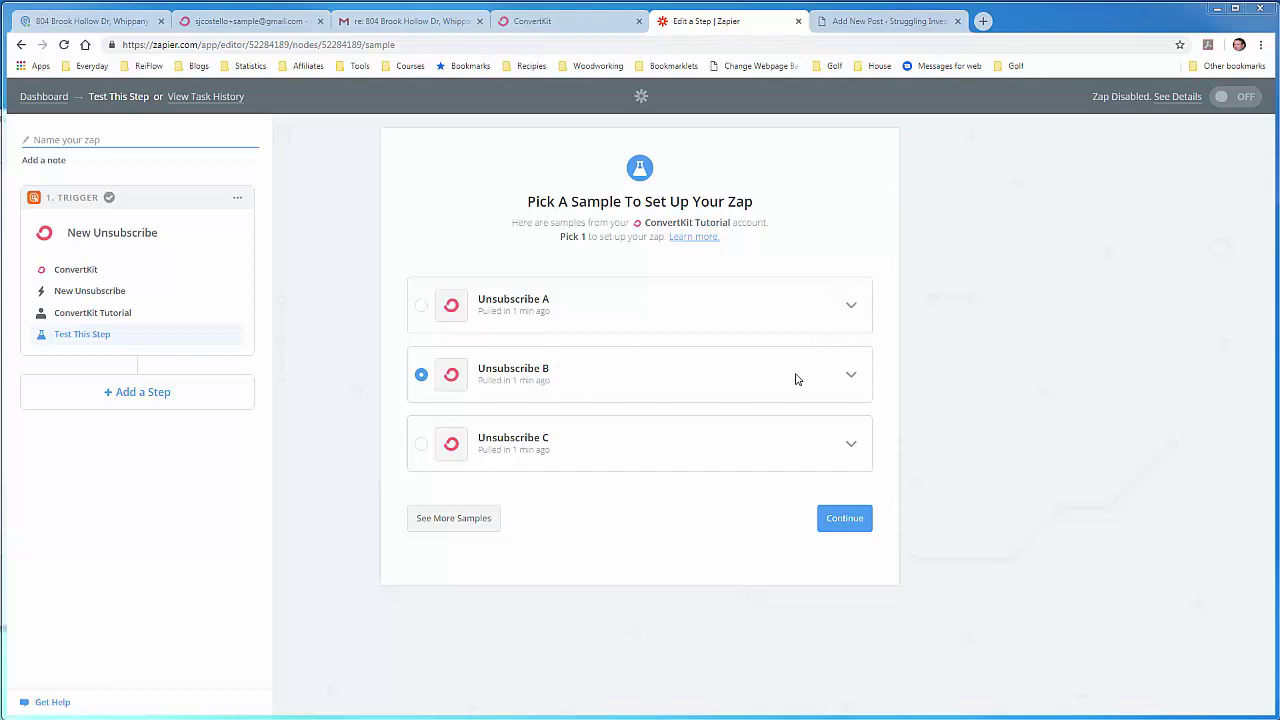
Step: Inspect the Unsubscribe B sample's fields and compare against the lead's Podio record
{"action": "left_click", "coordinate": [852, 375]}
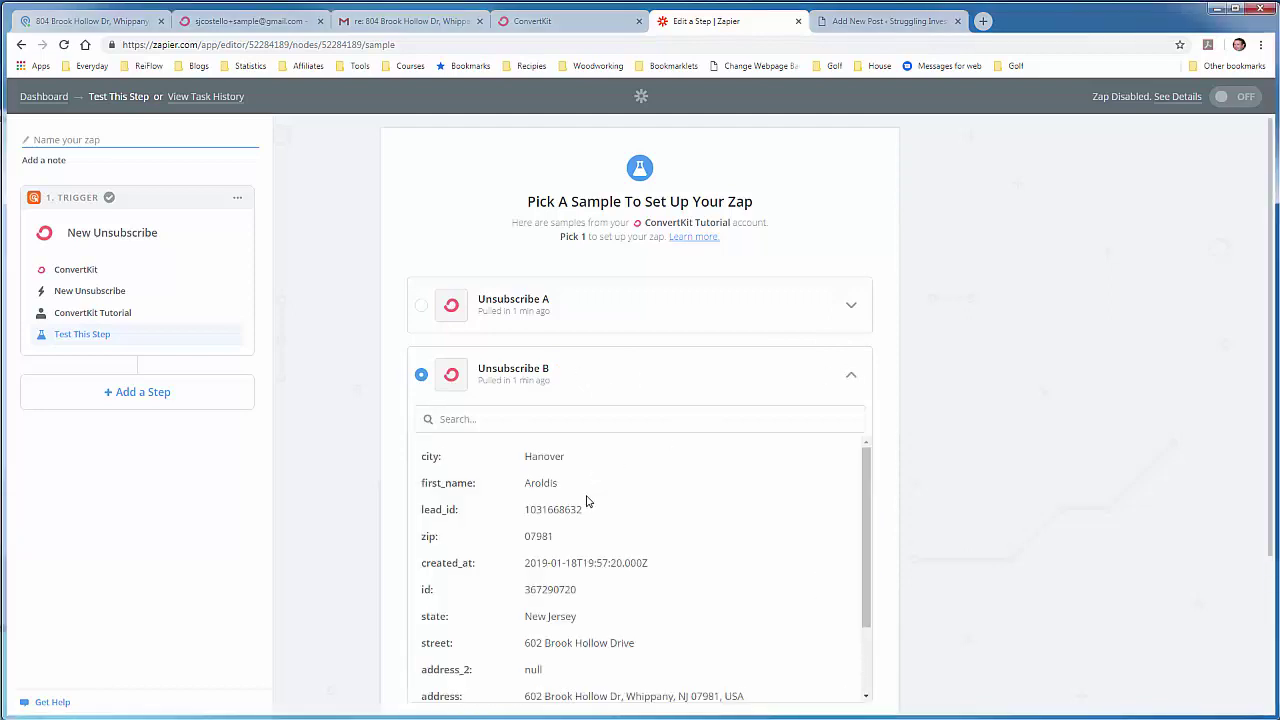
{"action": "scroll", "coordinate": [588, 502], "scroll_direction": "down", "scroll_amount": 2}
{"action": "scroll", "coordinate": [773, 450], "scroll_direction": "up", "scroll_amount": 2}
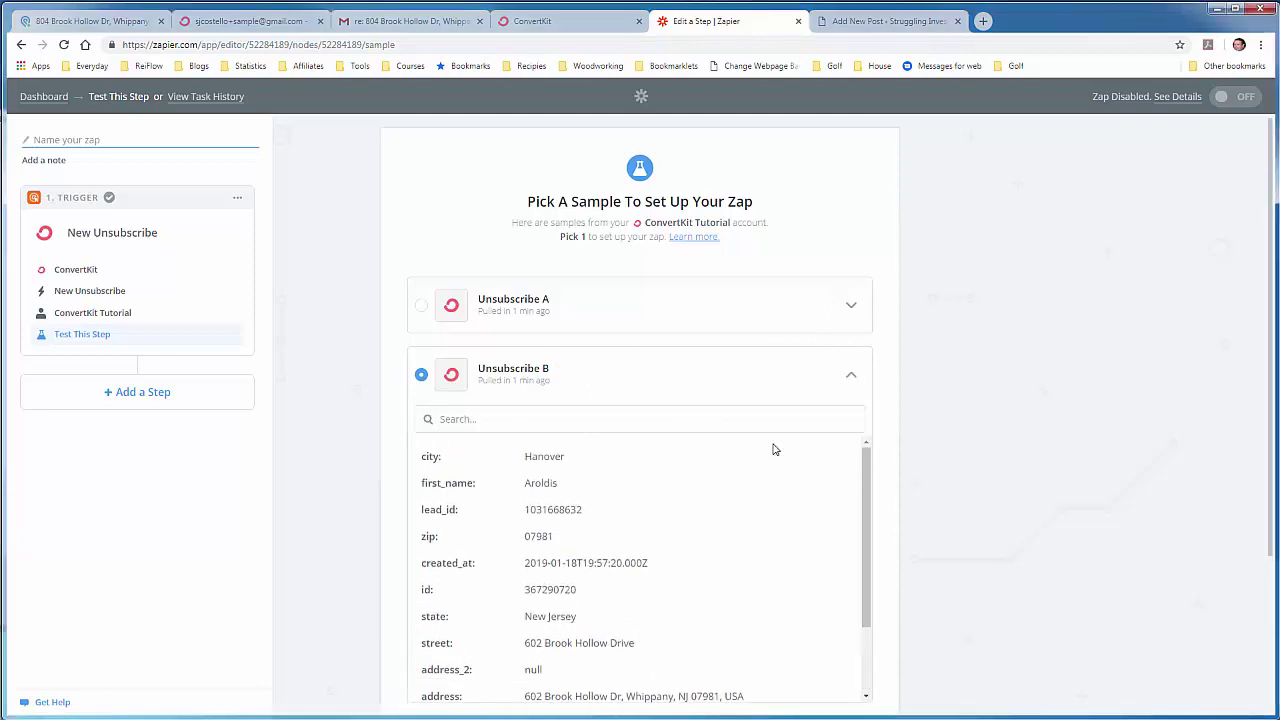
{"action": "left_click", "coordinate": [848, 377]}
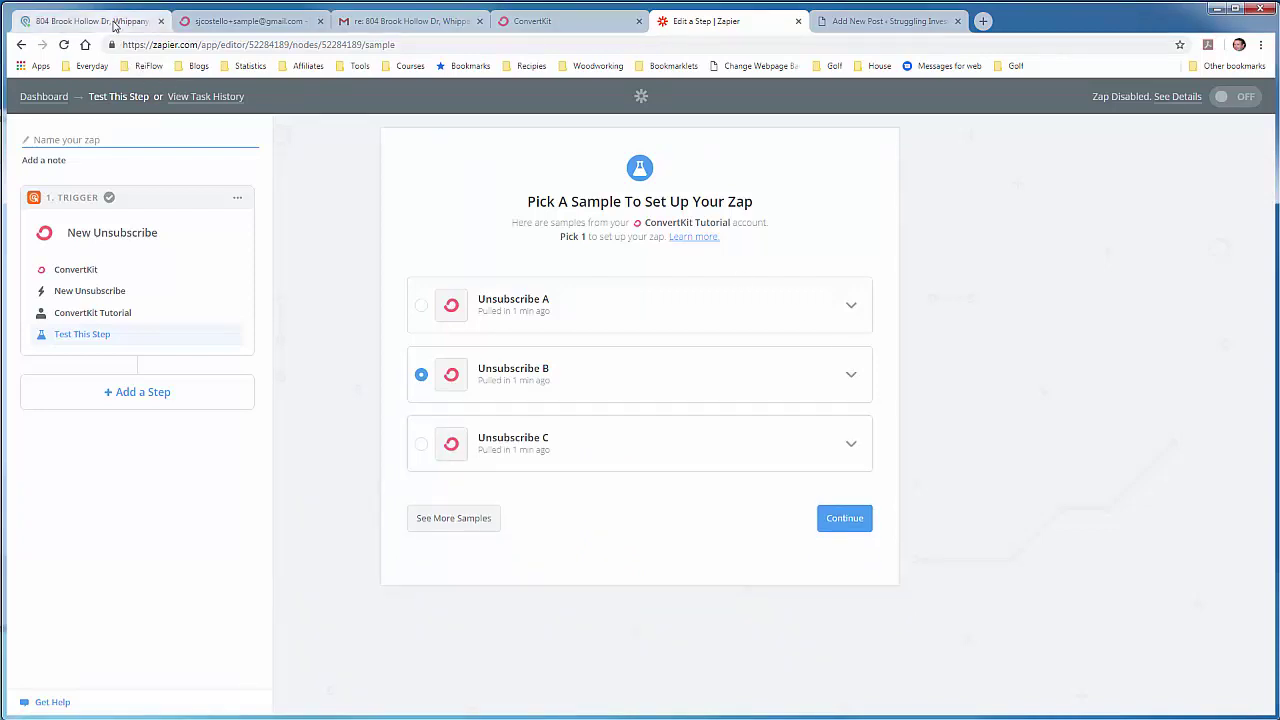
{"action": "left_click", "coordinate": [95, 21]}
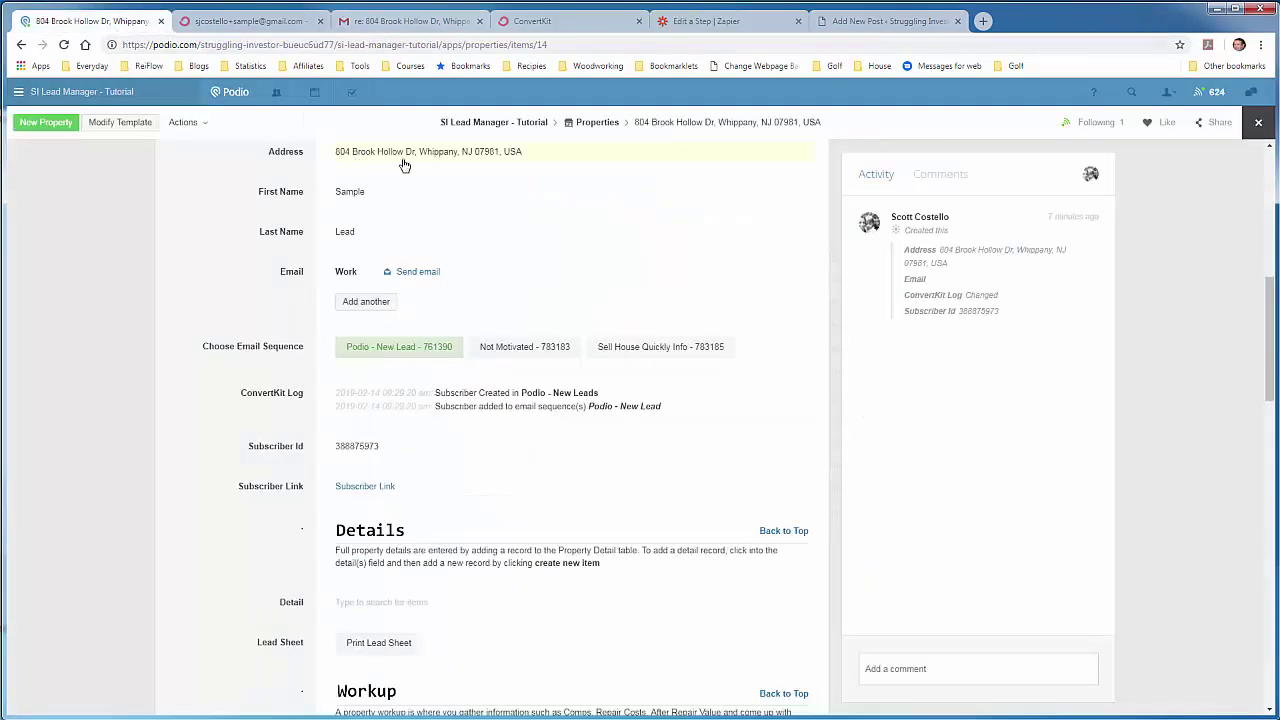
{"action": "left_click", "coordinate": [681, 25]}
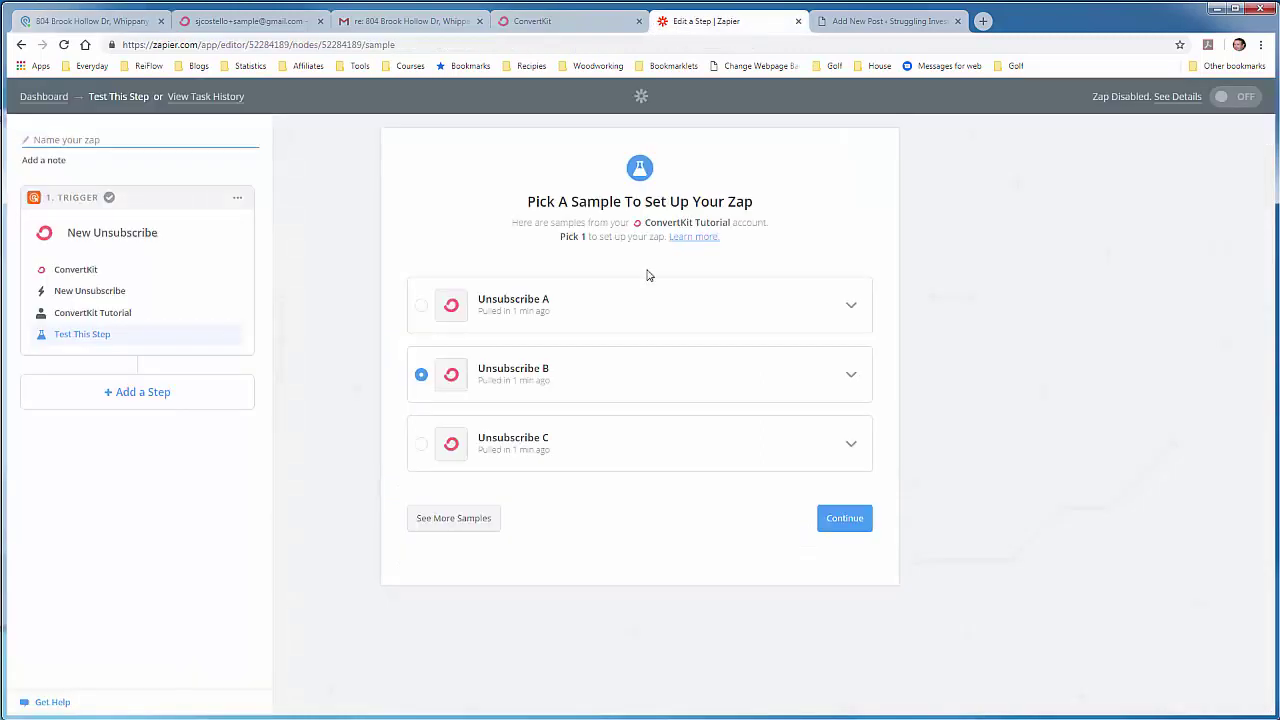
{"action": "left_click", "coordinate": [851, 307]}
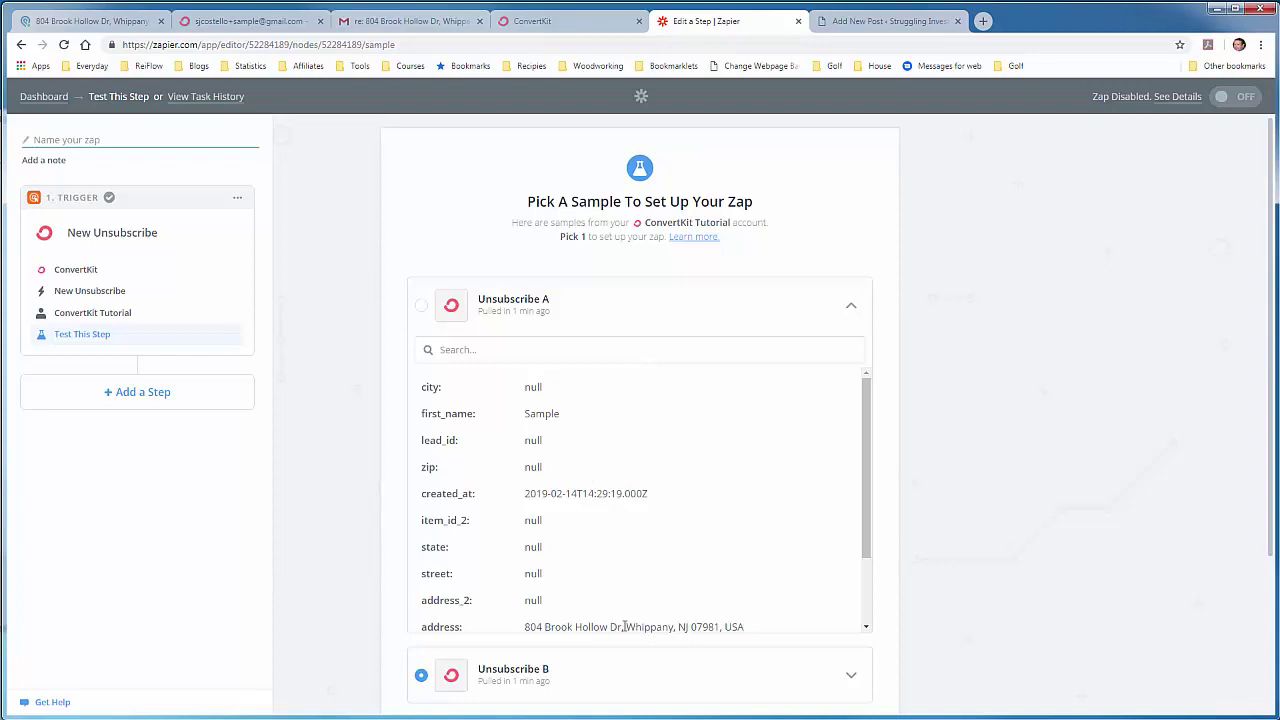
{"action": "left_click_drag", "start_coordinate": [866, 508], "coordinate": [866, 584]}
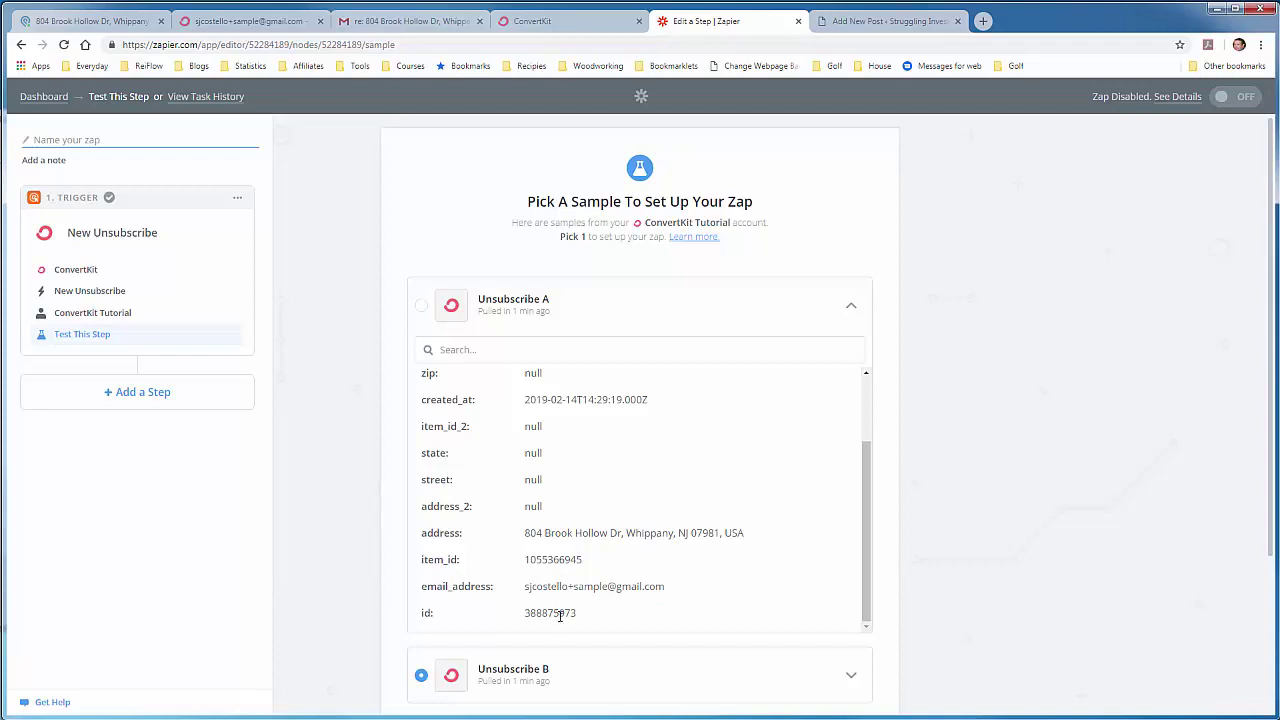
{"action": "left_click_drag", "start_coordinate": [860, 457], "coordinate": [527, 320]}
{"action": "left_click", "coordinate": [420, 305]}
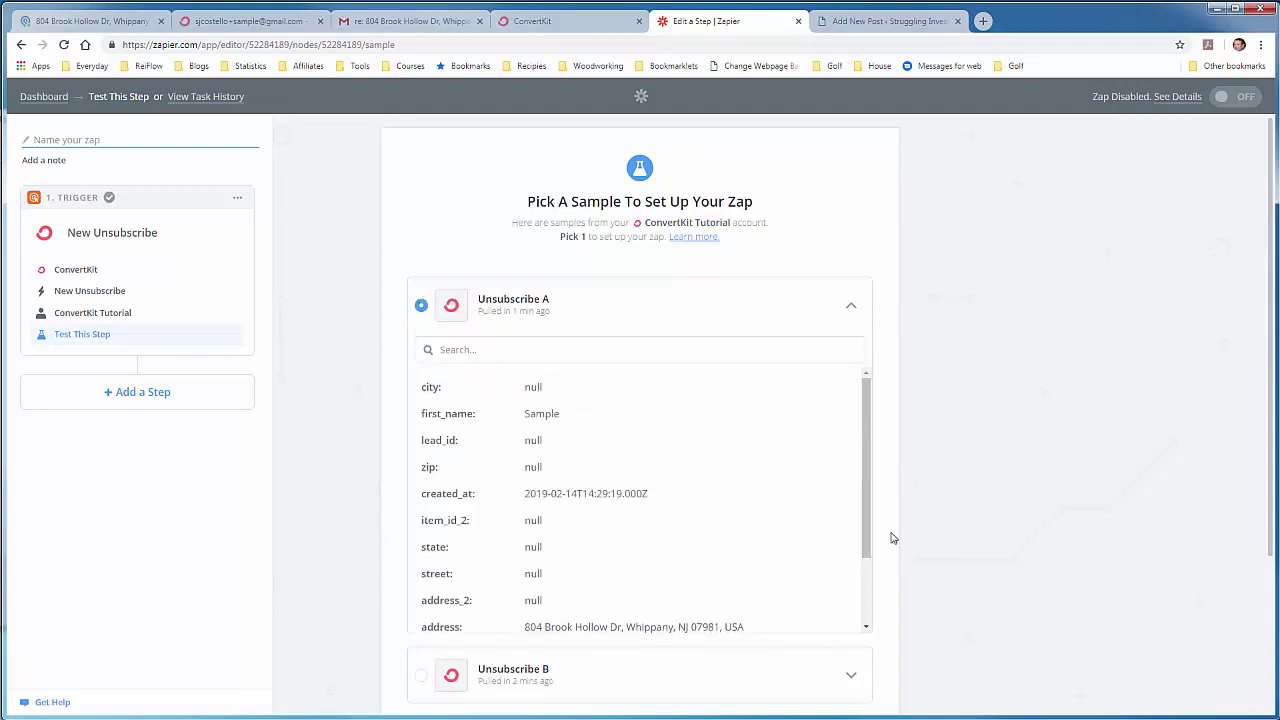
{"action": "scroll", "coordinate": [905, 530], "scroll_direction": "down", "scroll_amount": 3}
{"action": "left_click", "coordinate": [857, 603]}
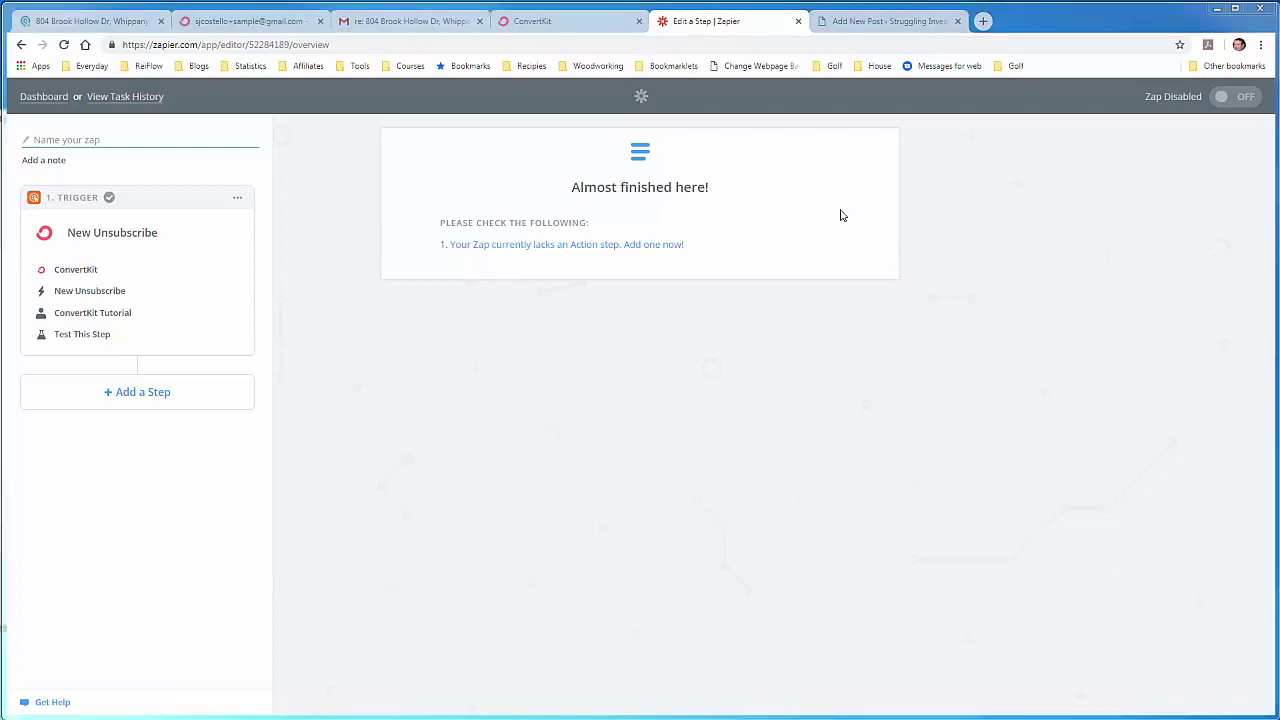
{"action": "left_click", "coordinate": [866, 30]}
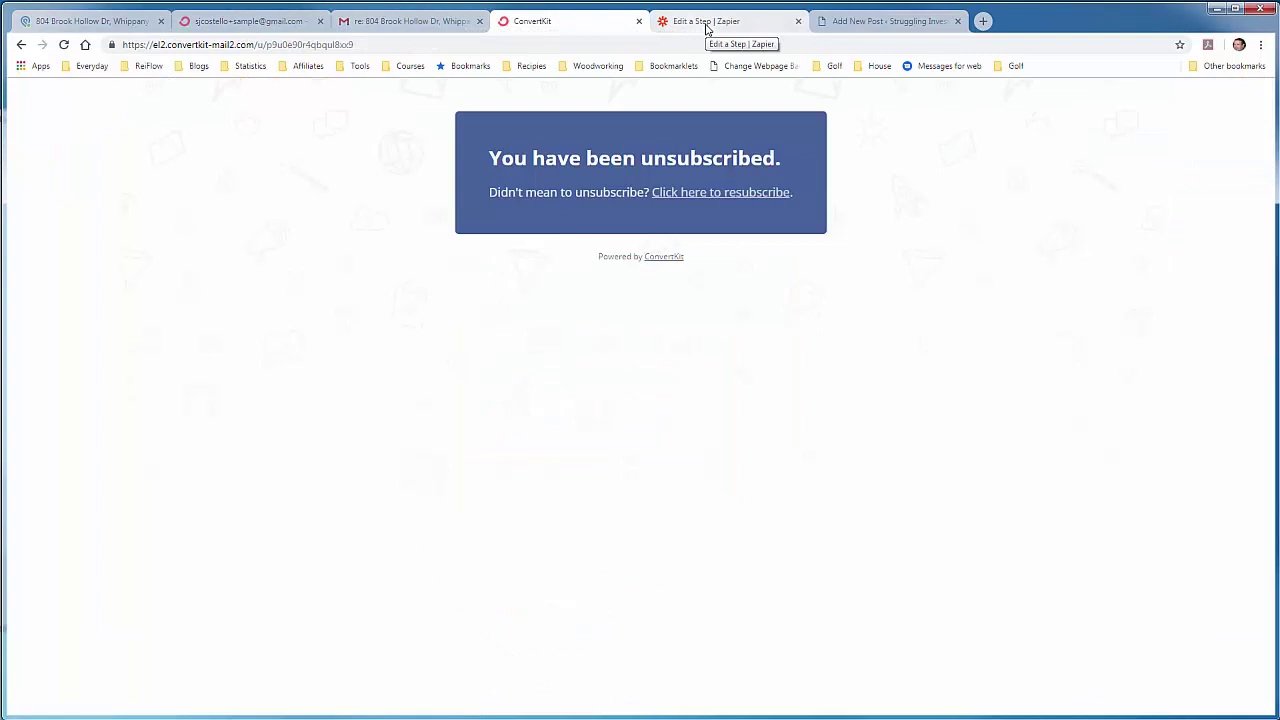
{"action": "left_click", "coordinate": [703, 30]}
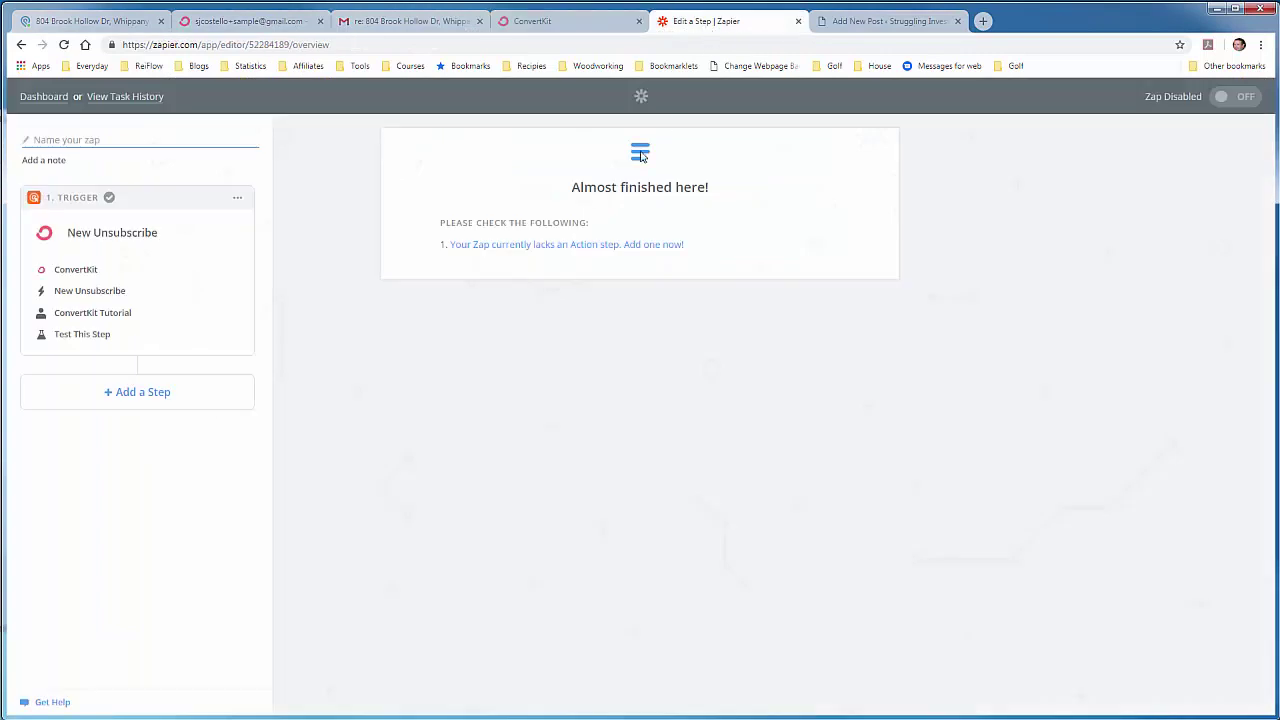
Step: Add a second step using Podio's Find Item search action
{"action": "left_click", "coordinate": [146, 392]}
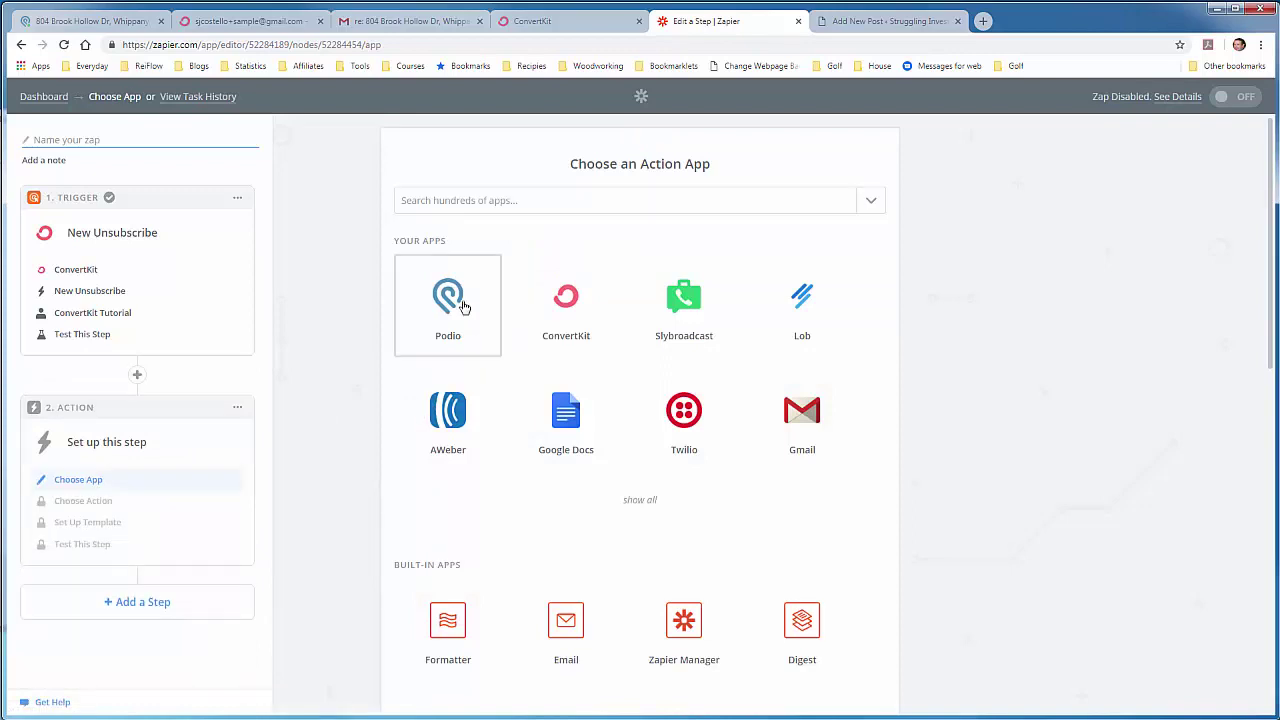
{"action": "left_click", "coordinate": [463, 307]}
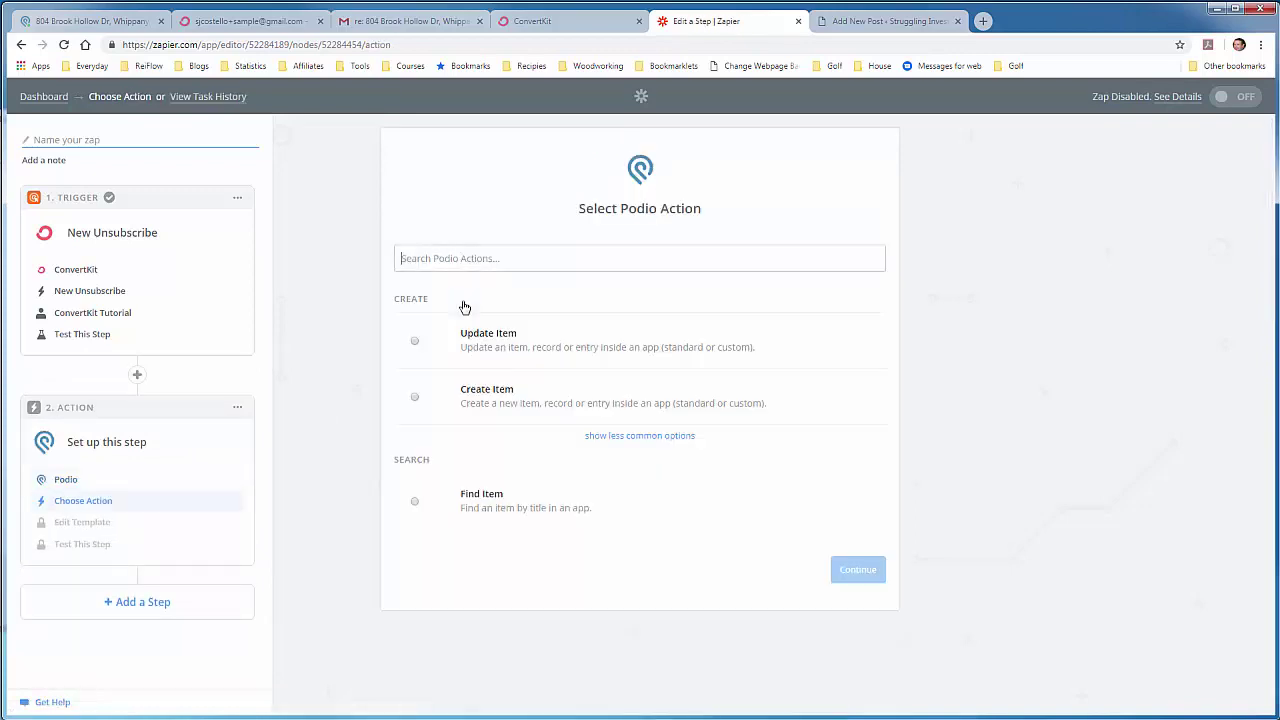
{"action": "left_click", "coordinate": [416, 506]}
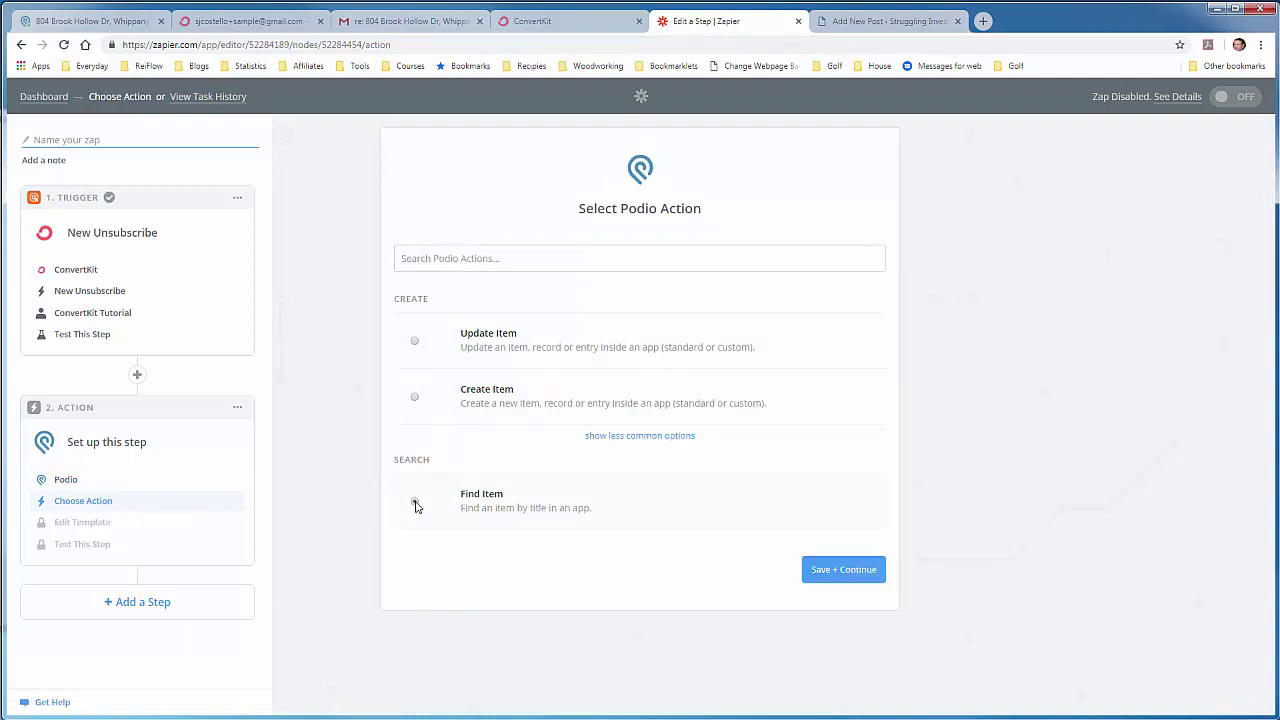
{"action": "left_click", "coordinate": [841, 578]}
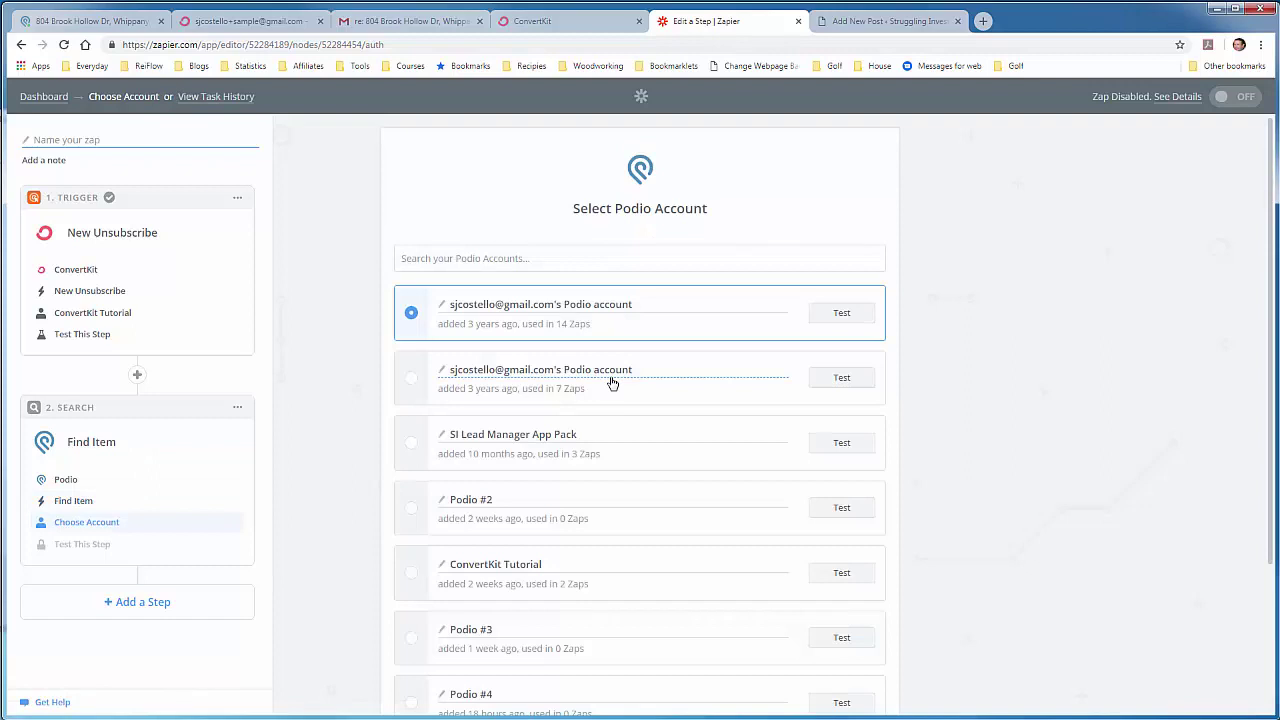
{"action": "scroll", "coordinate": [600, 390], "scroll_direction": "down", "scroll_amount": 2}
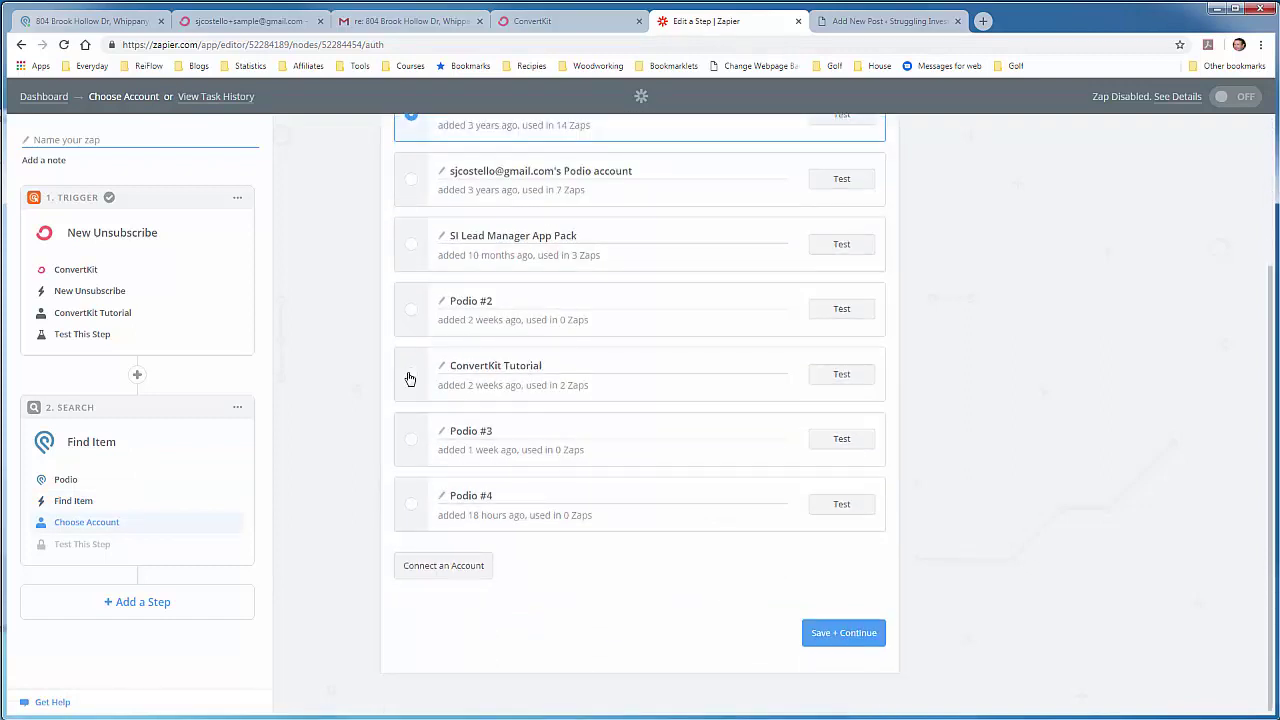
Step: Link the step to the ConvertKit Tutorial Podio account, test it, and continue
{"action": "left_click", "coordinate": [410, 376]}
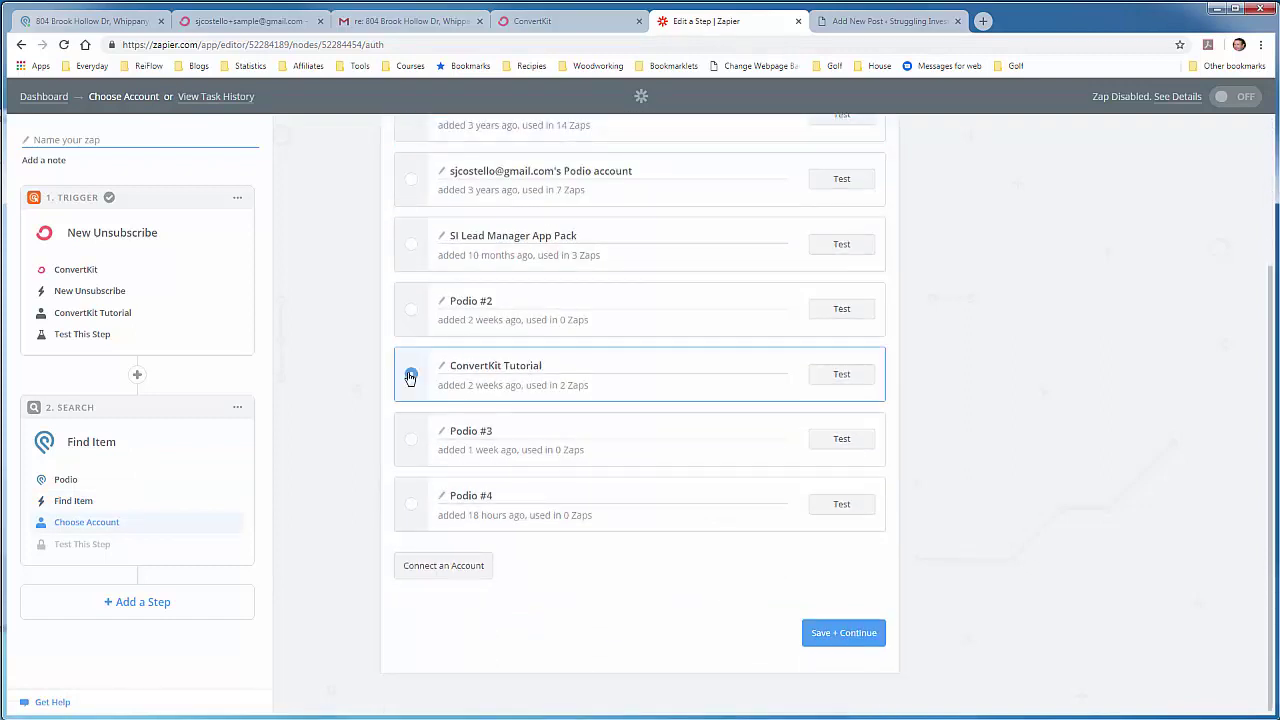
{"action": "left_click", "coordinate": [822, 380]}
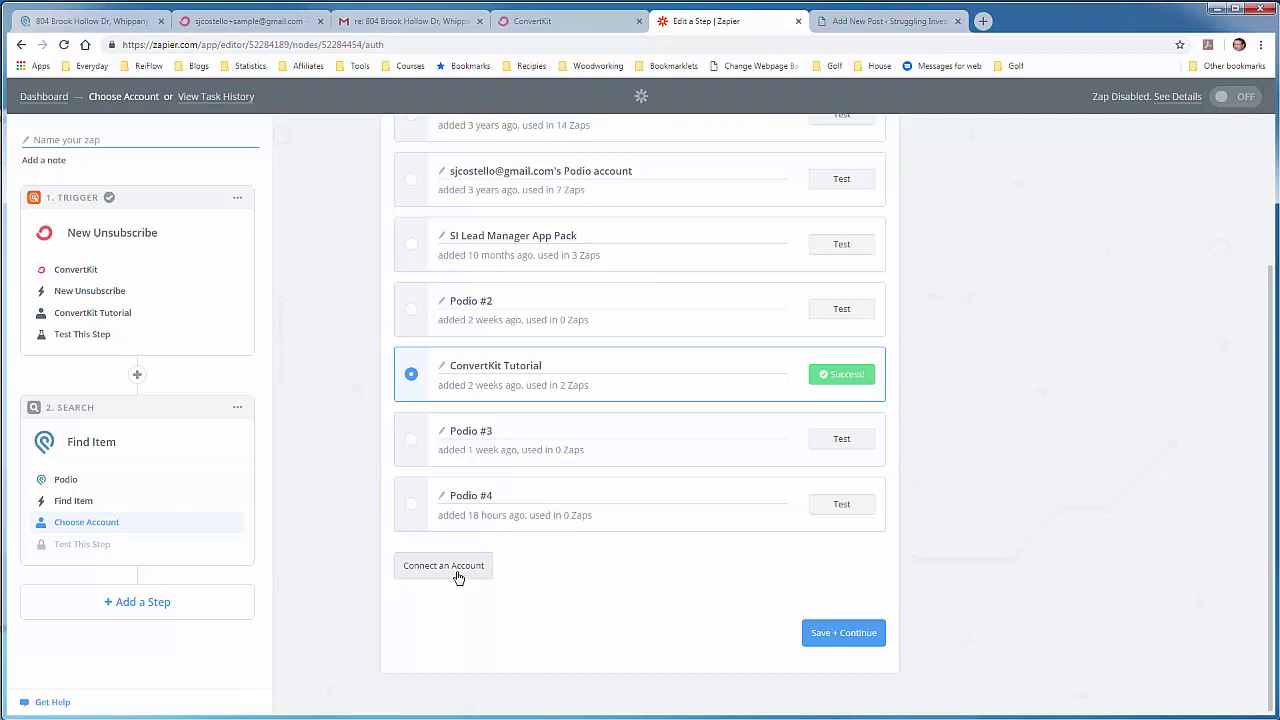
{"action": "left_click", "coordinate": [832, 636]}
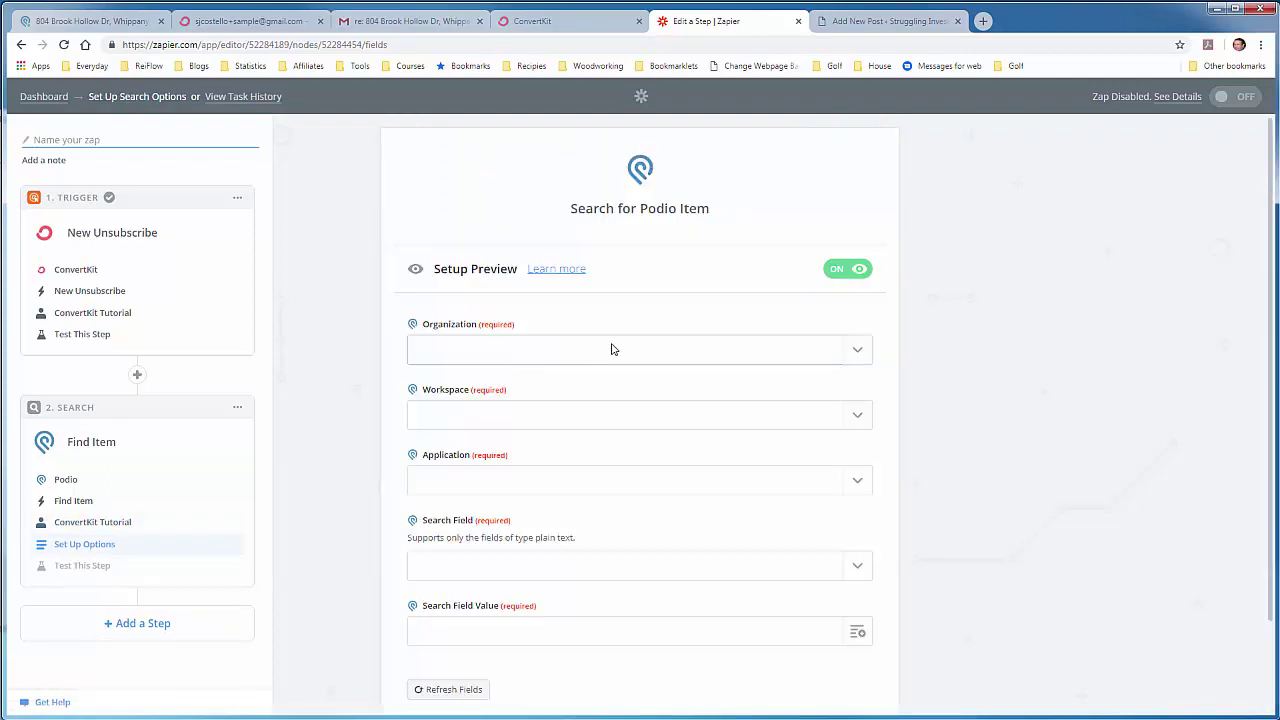
Step: Point the Podio search at Struggling Investor, workspace SI Lead Manager - Tutorial, app Properties
{"action": "left_click", "coordinate": [860, 355]}
{"action": "left_click", "coordinate": [556, 405]}
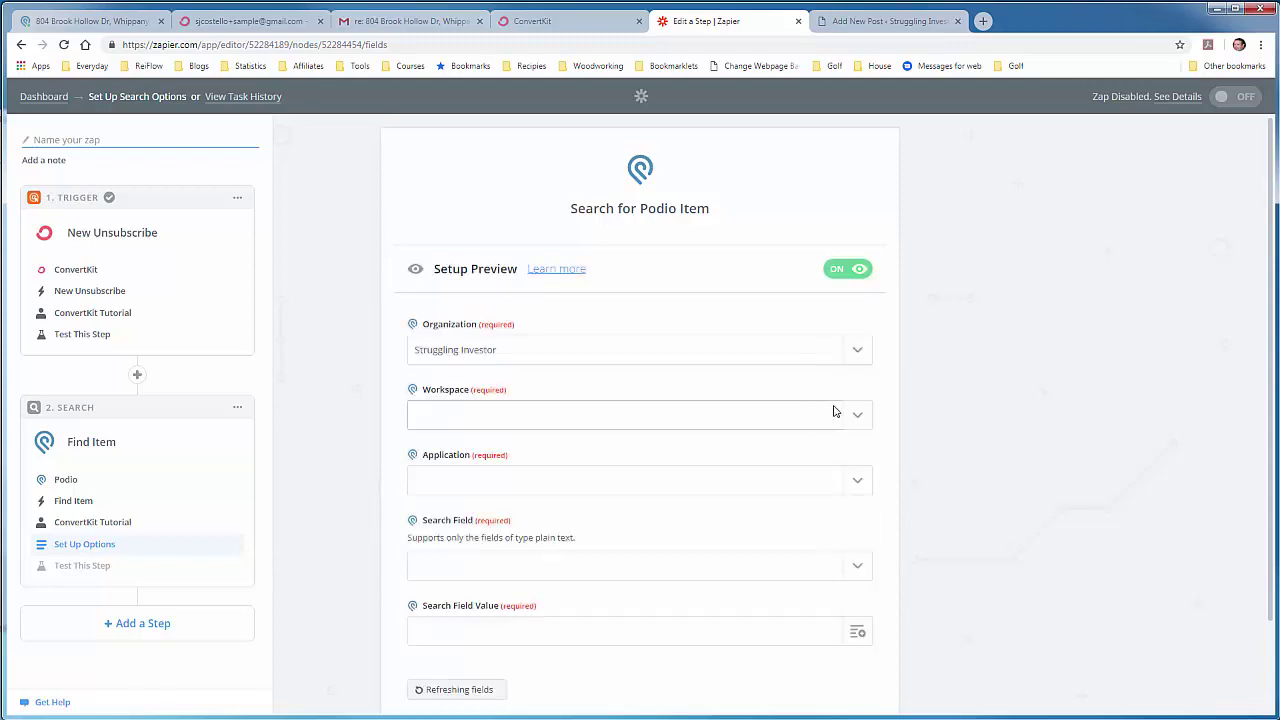
{"action": "left_click", "coordinate": [860, 413]}
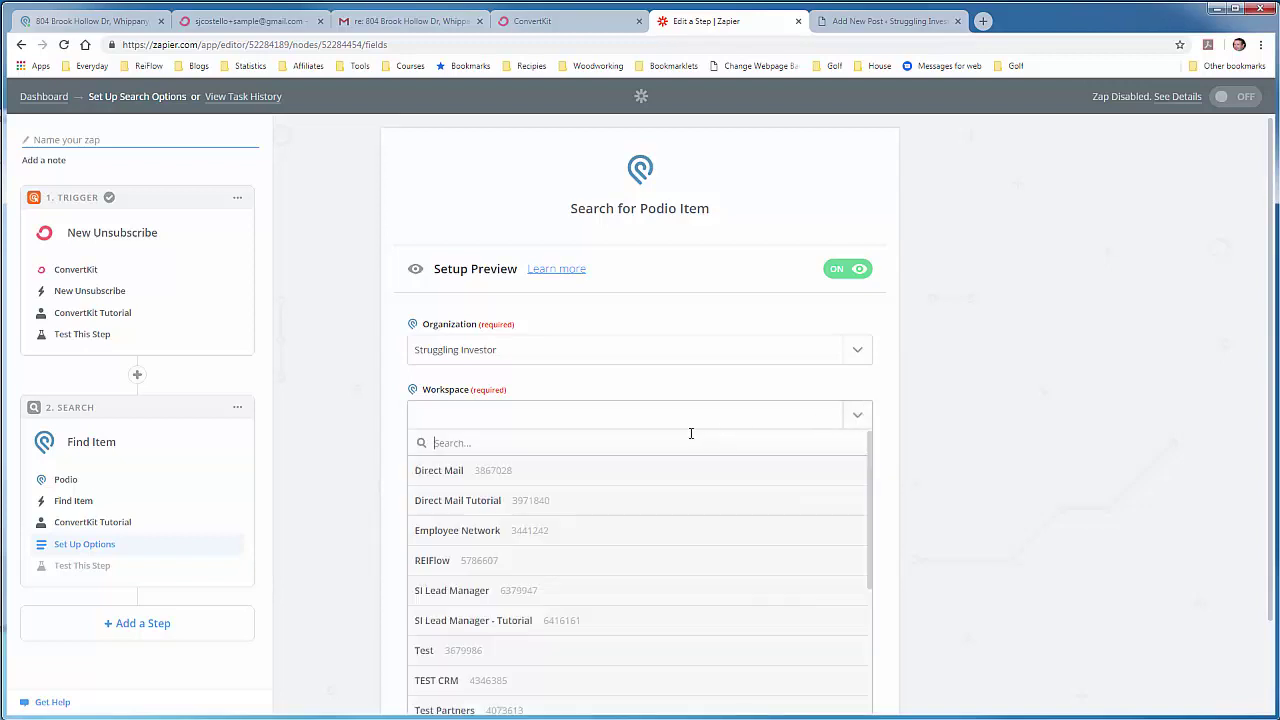
{"action": "left_click", "coordinate": [561, 621]}
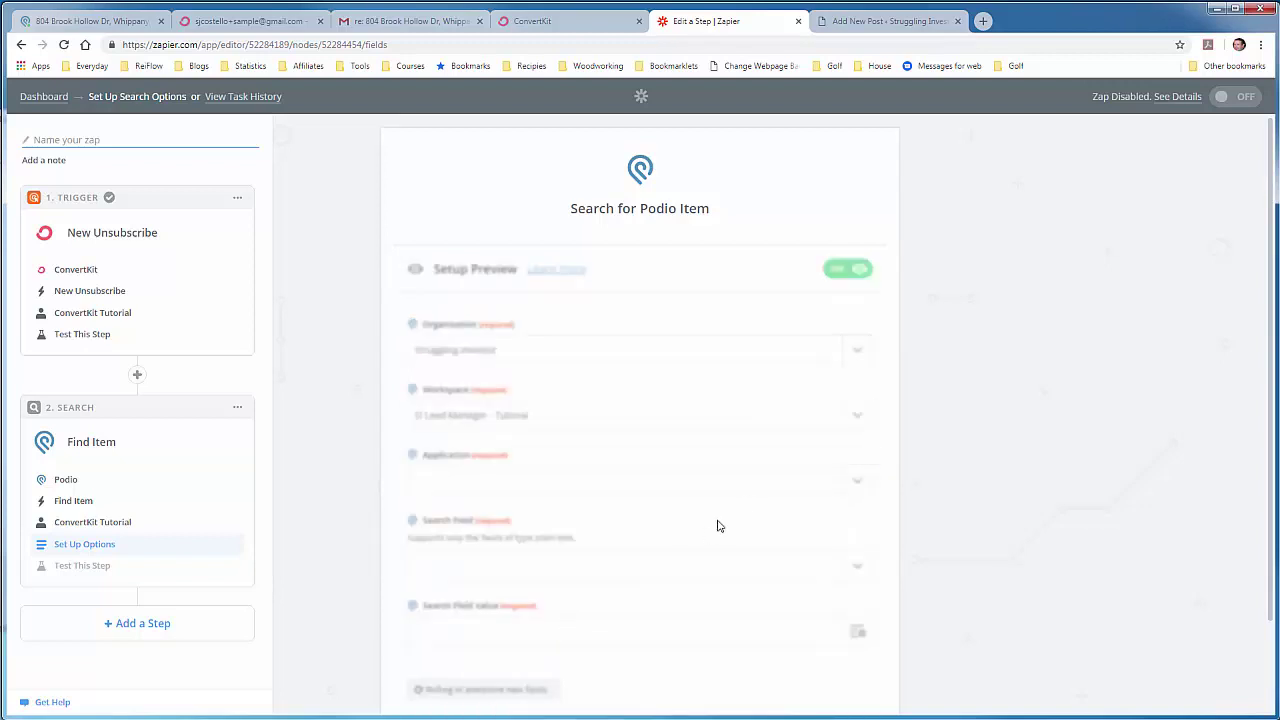
{"action": "left_click", "coordinate": [860, 484]}
{"action": "left_click", "coordinate": [513, 532]}
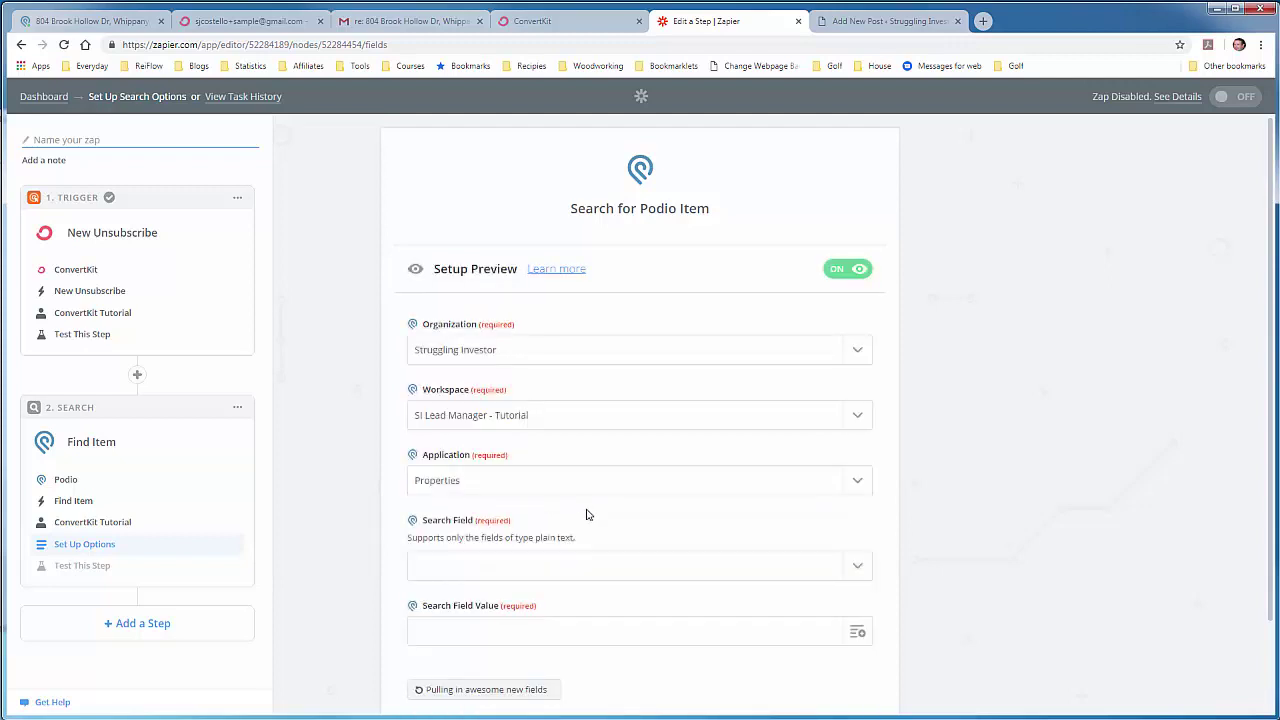
Step: Match the search on Subscriber Id, then view the lead's record in Podio
{"action": "scroll", "coordinate": [738, 528], "scroll_direction": "down", "scroll_amount": 1}
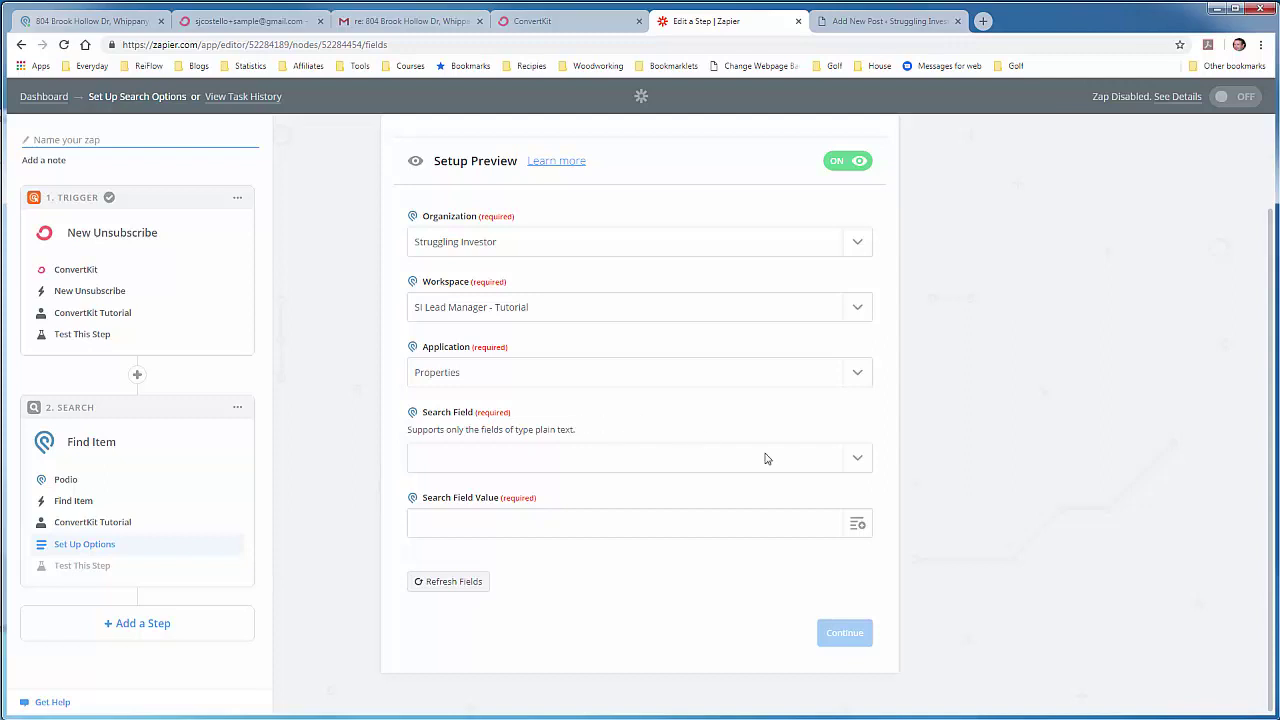
{"action": "left_click", "coordinate": [855, 459]}
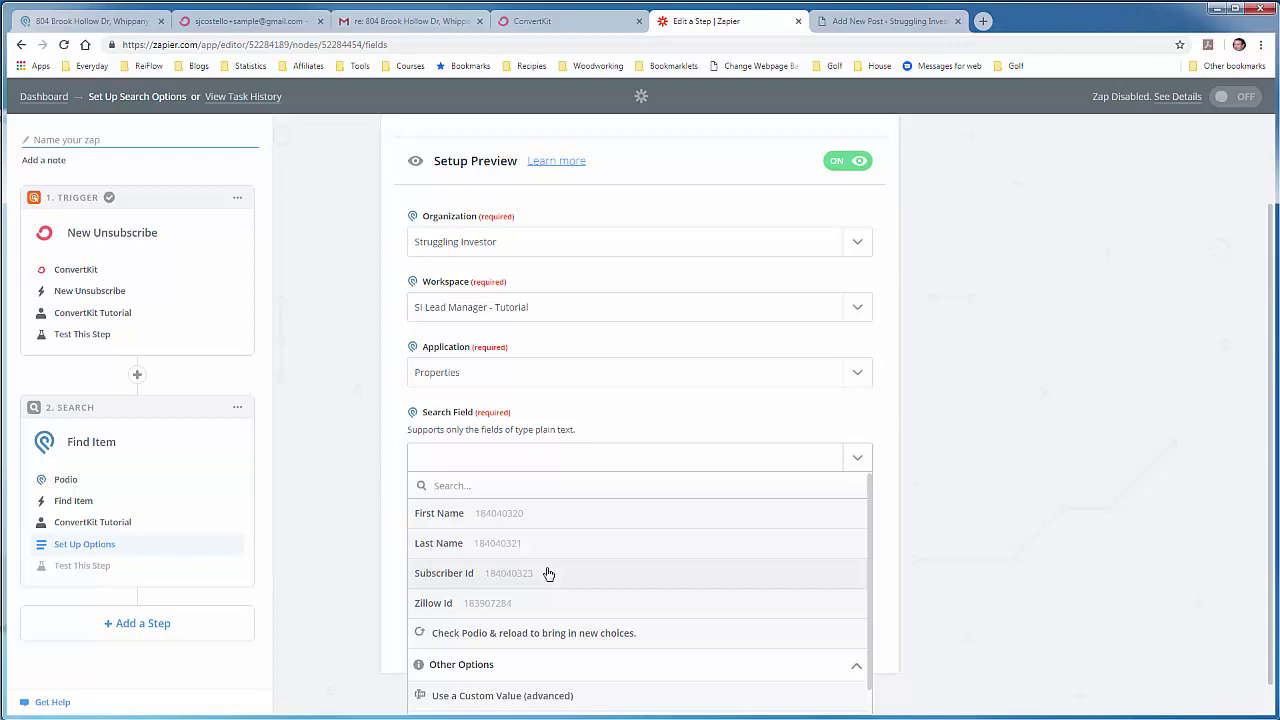
{"action": "left_click", "coordinate": [548, 573]}
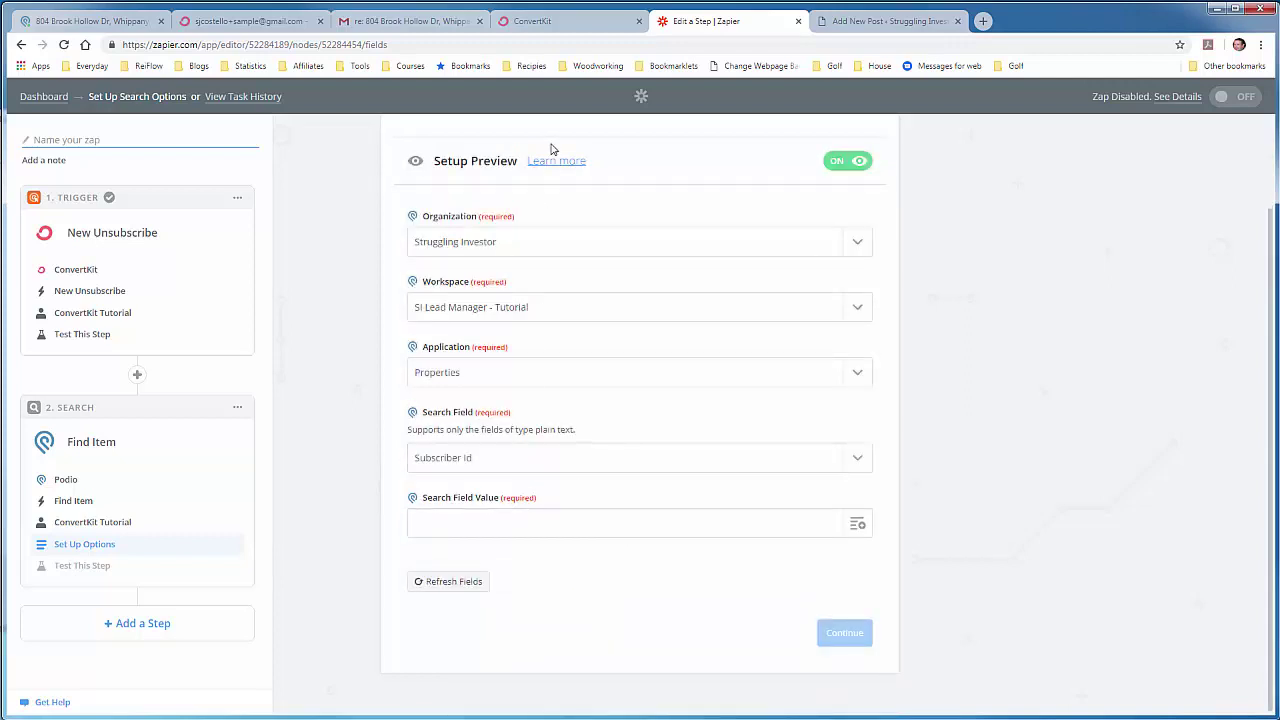
{"action": "left_click", "coordinate": [118, 24]}
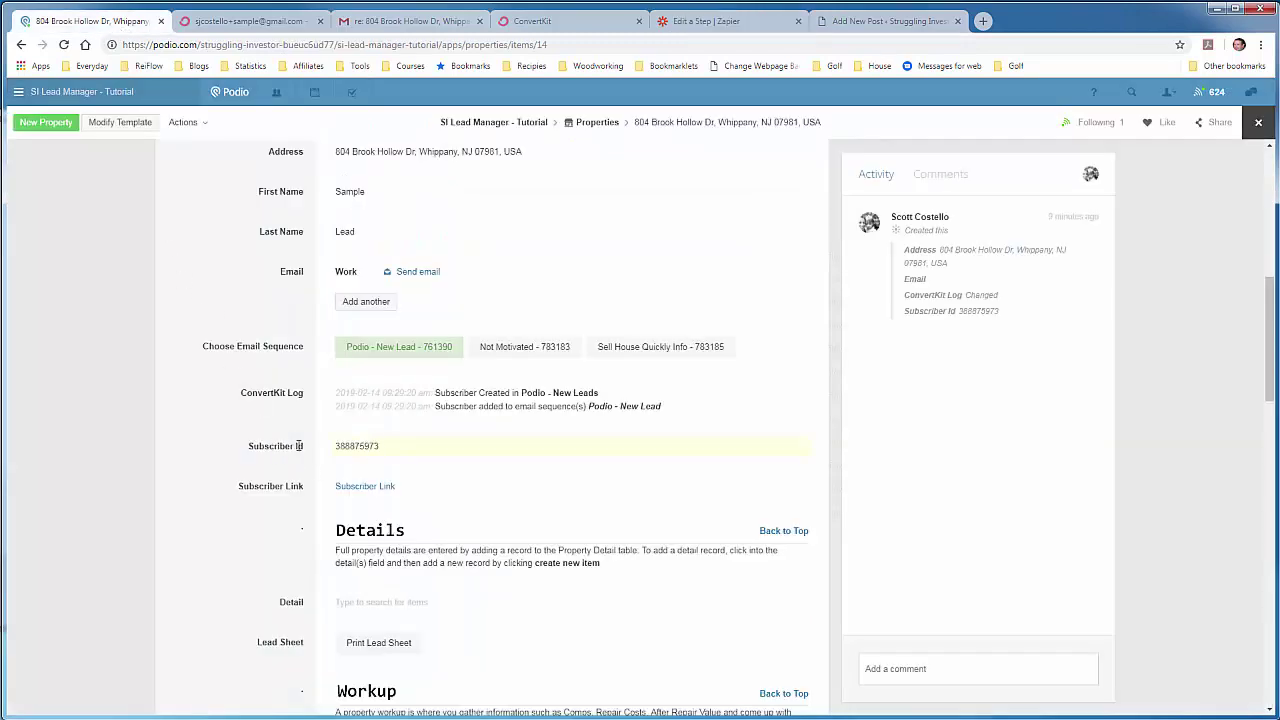
Step: Insert the New Unsubscribe trigger's Subscriber ID as the Search Field Value and continue to testing
{"action": "left_click", "coordinate": [620, 26]}
{"action": "left_click", "coordinate": [705, 24]}
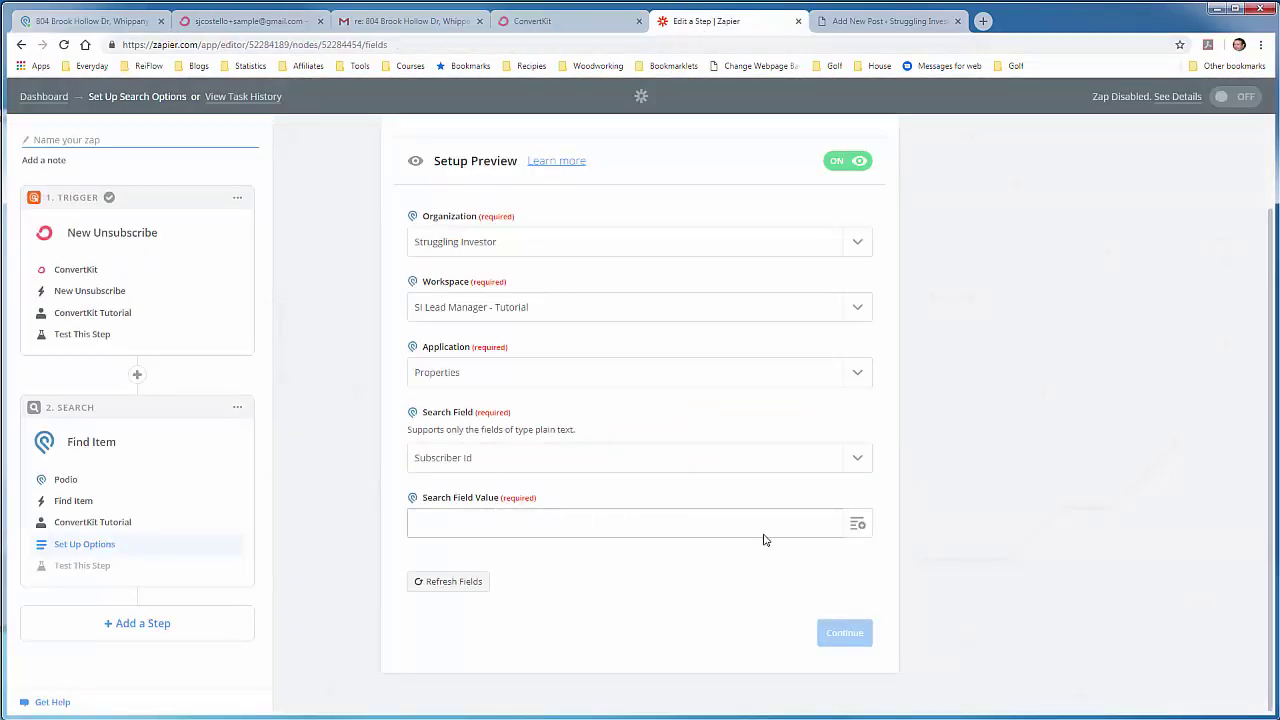
{"action": "left_click", "coordinate": [856, 525]}
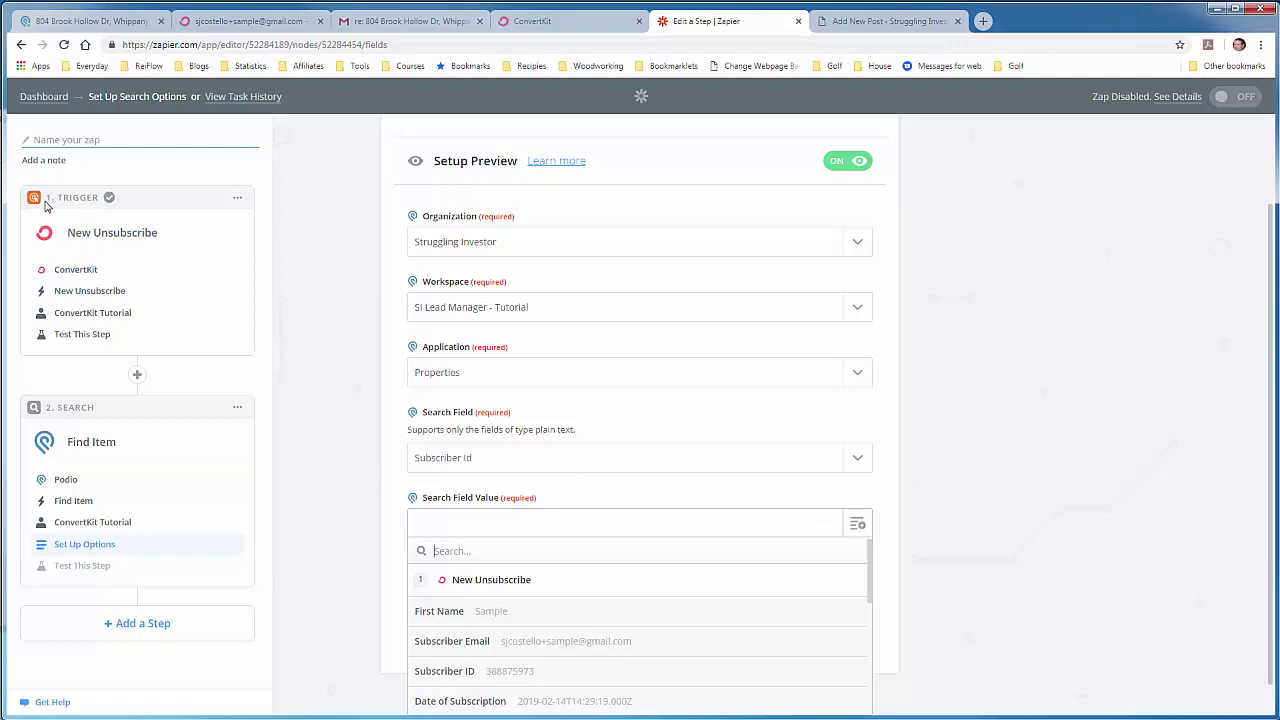
{"action": "scroll", "coordinate": [546, 610], "scroll_direction": "down", "scroll_amount": 1}
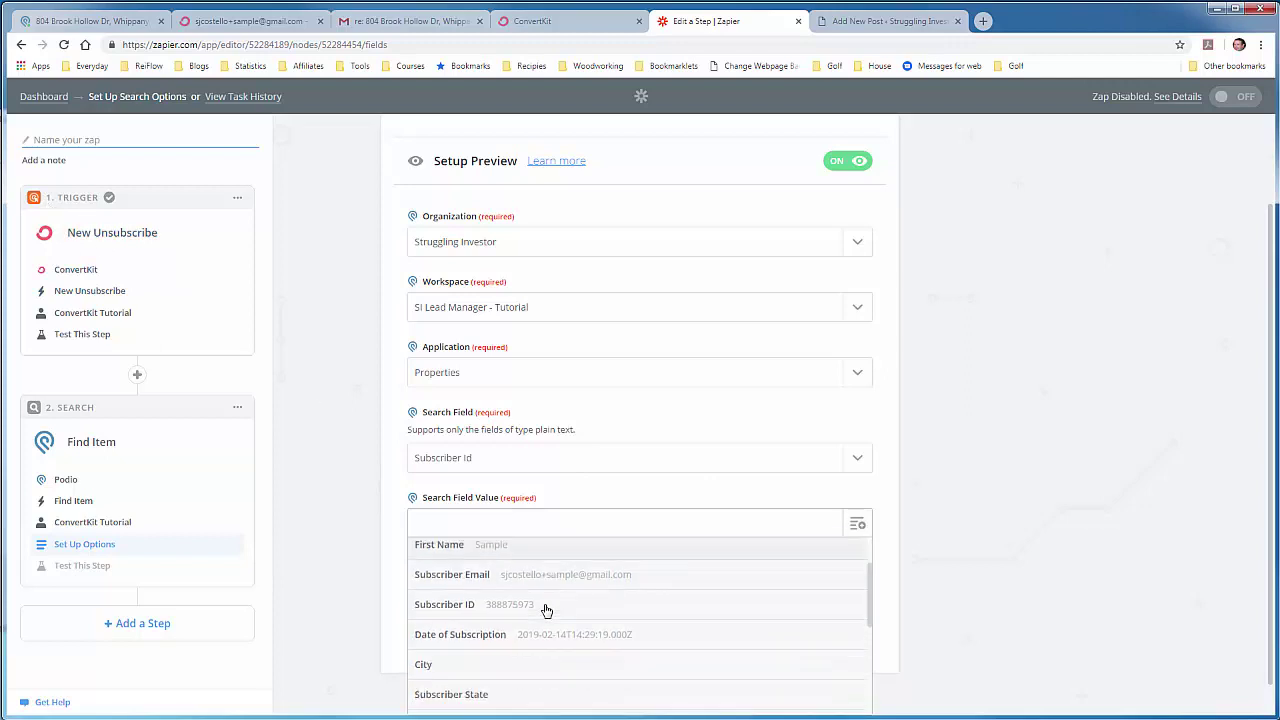
{"action": "left_click", "coordinate": [494, 610]}
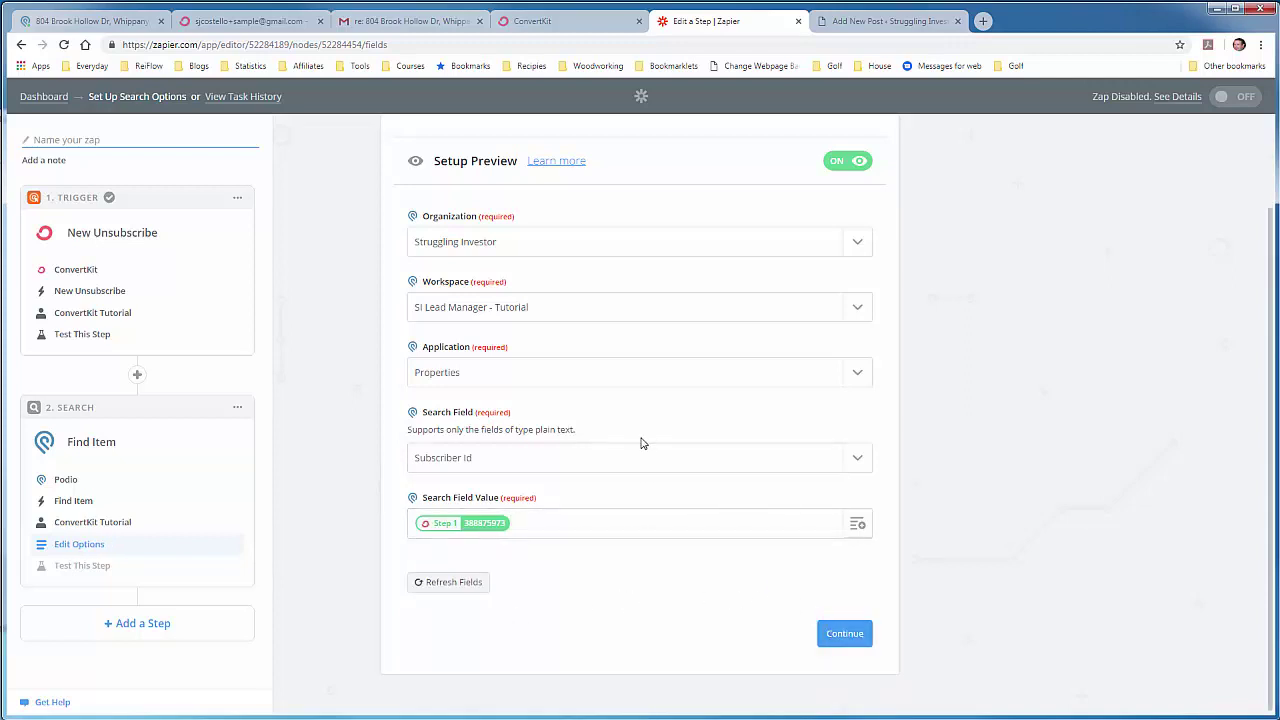
{"action": "left_click", "coordinate": [843, 635]}
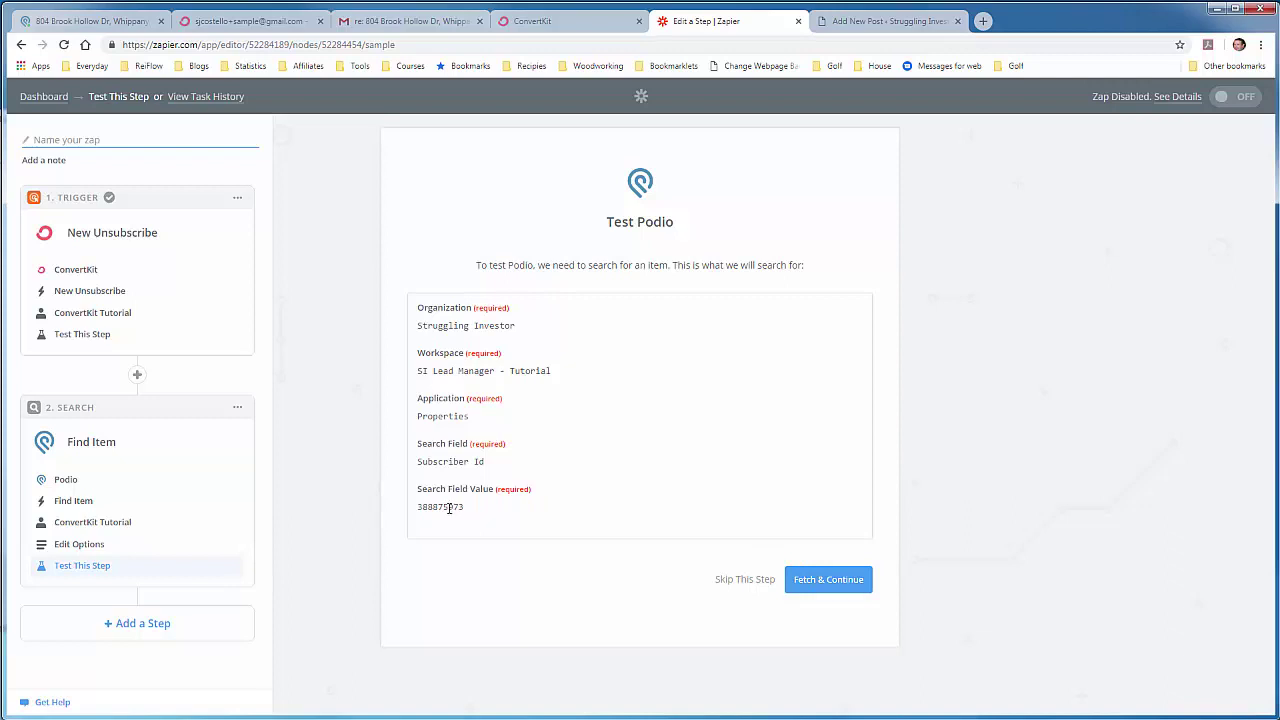
Step: Check the lead's Subscriber Id in Podio, then run the Find Item test successfully
{"action": "left_click", "coordinate": [127, 24]}
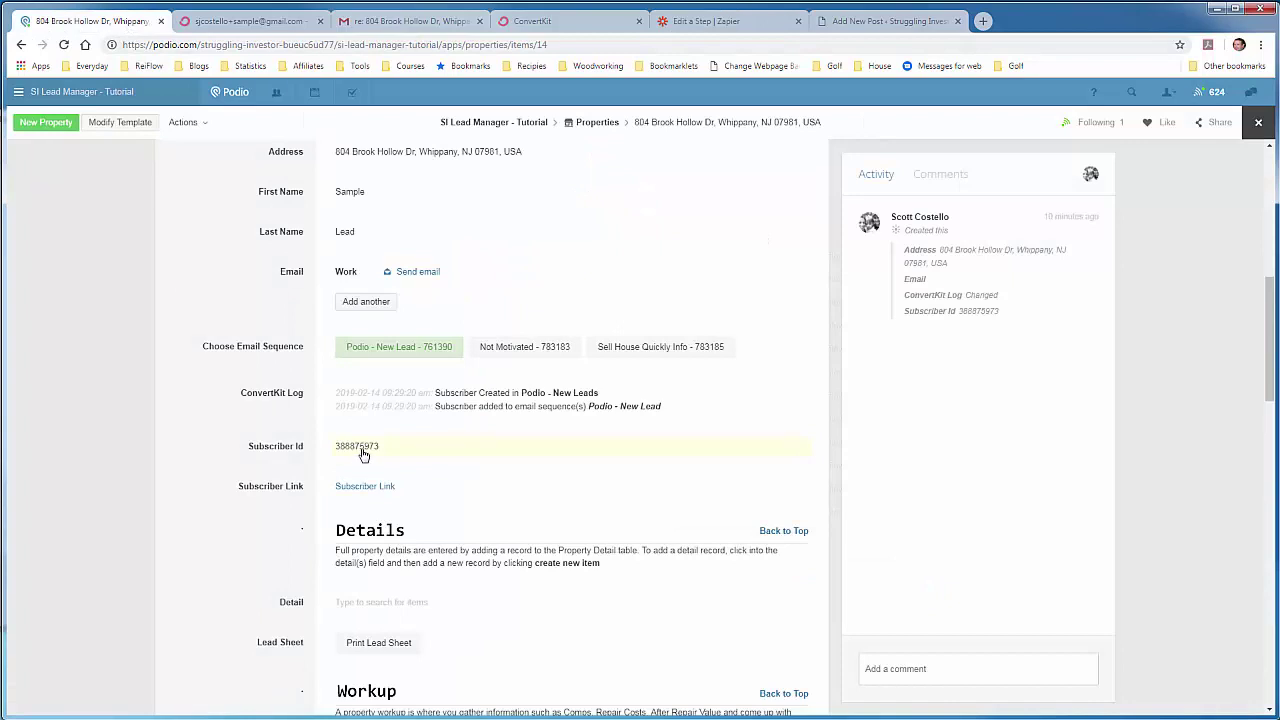
{"action": "left_click", "coordinate": [740, 26]}
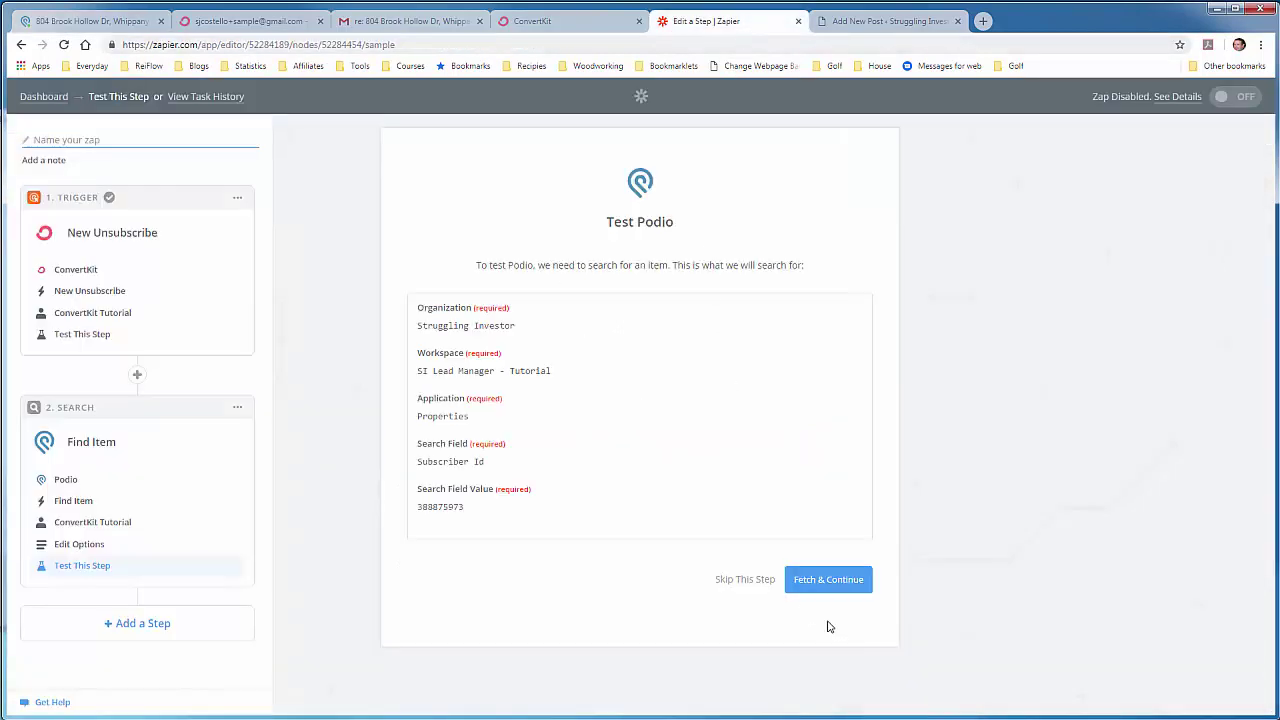
{"action": "left_click", "coordinate": [831, 582]}
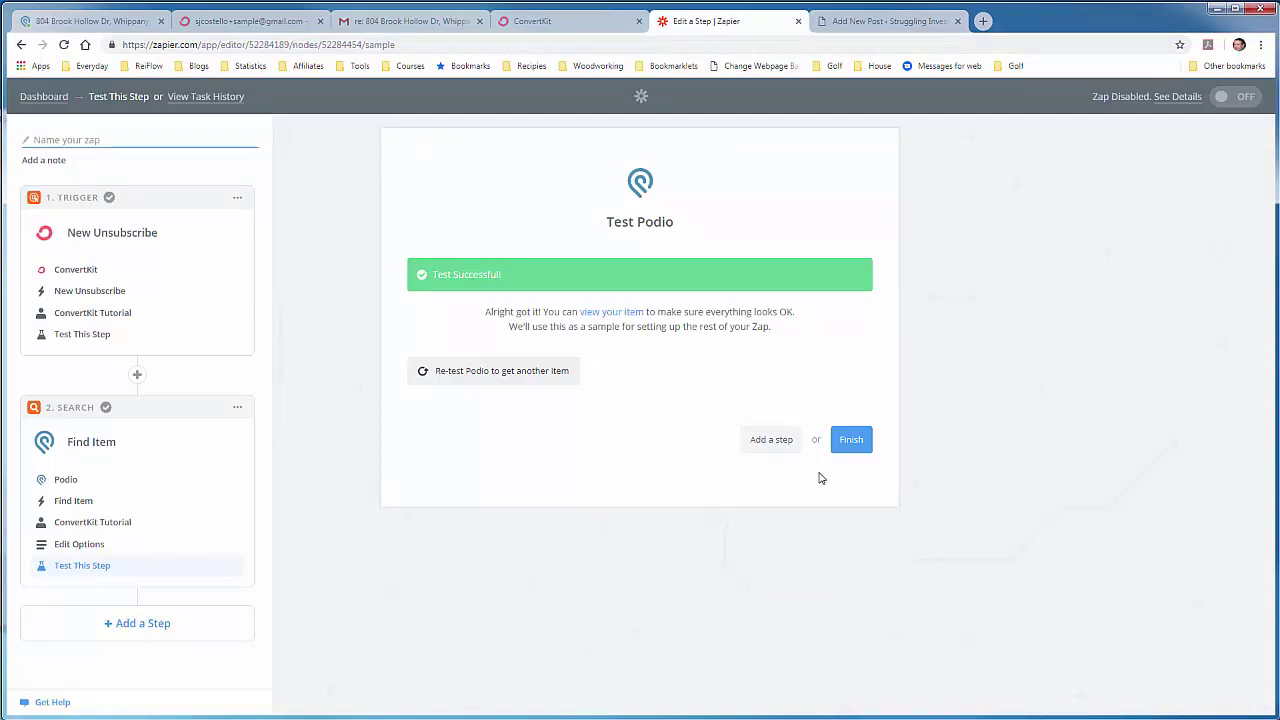
Step: Scroll the WordPress post draft down to section 3, Action: Date/Time
{"action": "left_click", "coordinate": [888, 21]}
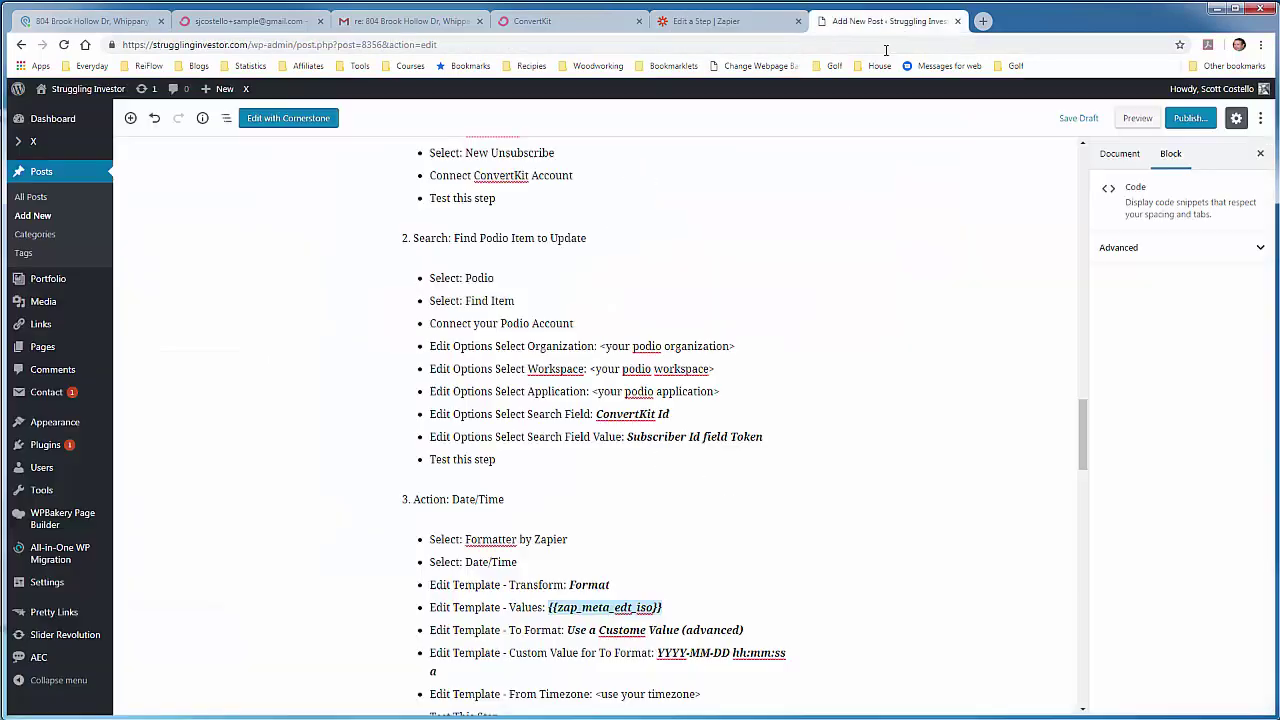
{"action": "scroll", "coordinate": [394, 447], "scroll_direction": "down", "scroll_amount": 2}
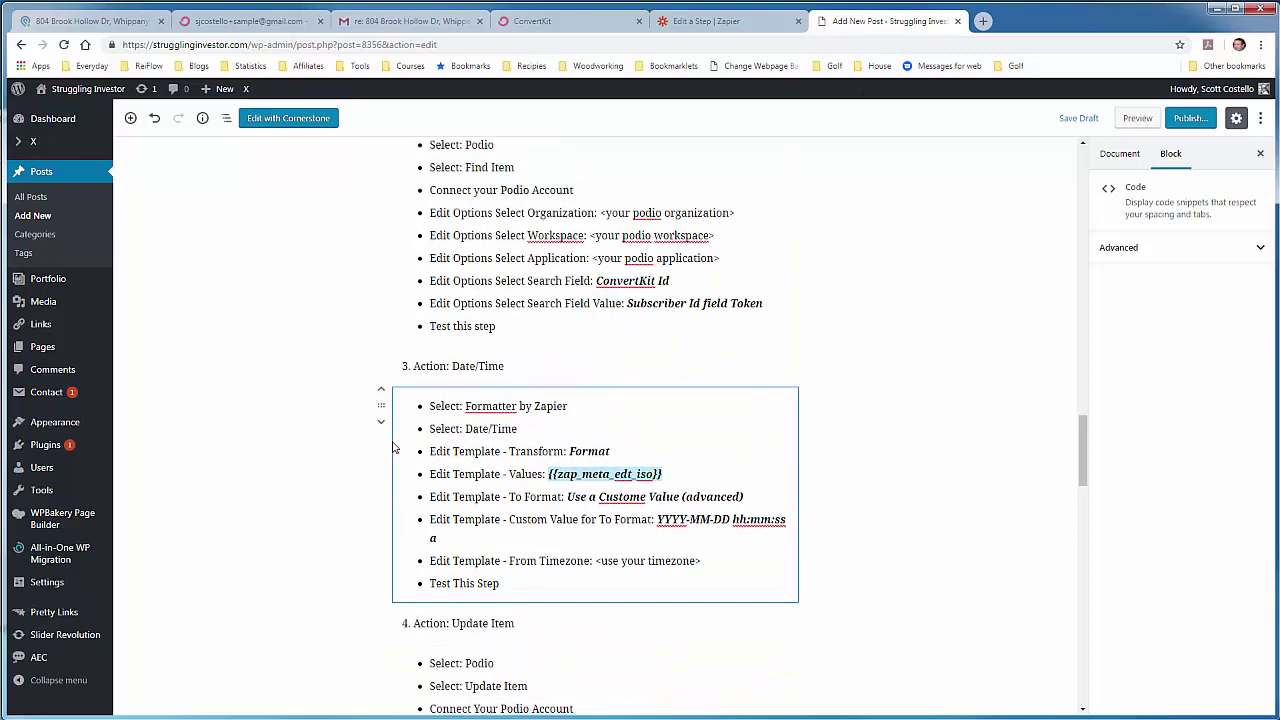
{"action": "scroll", "coordinate": [394, 447], "scroll_direction": "down", "scroll_amount": 1}
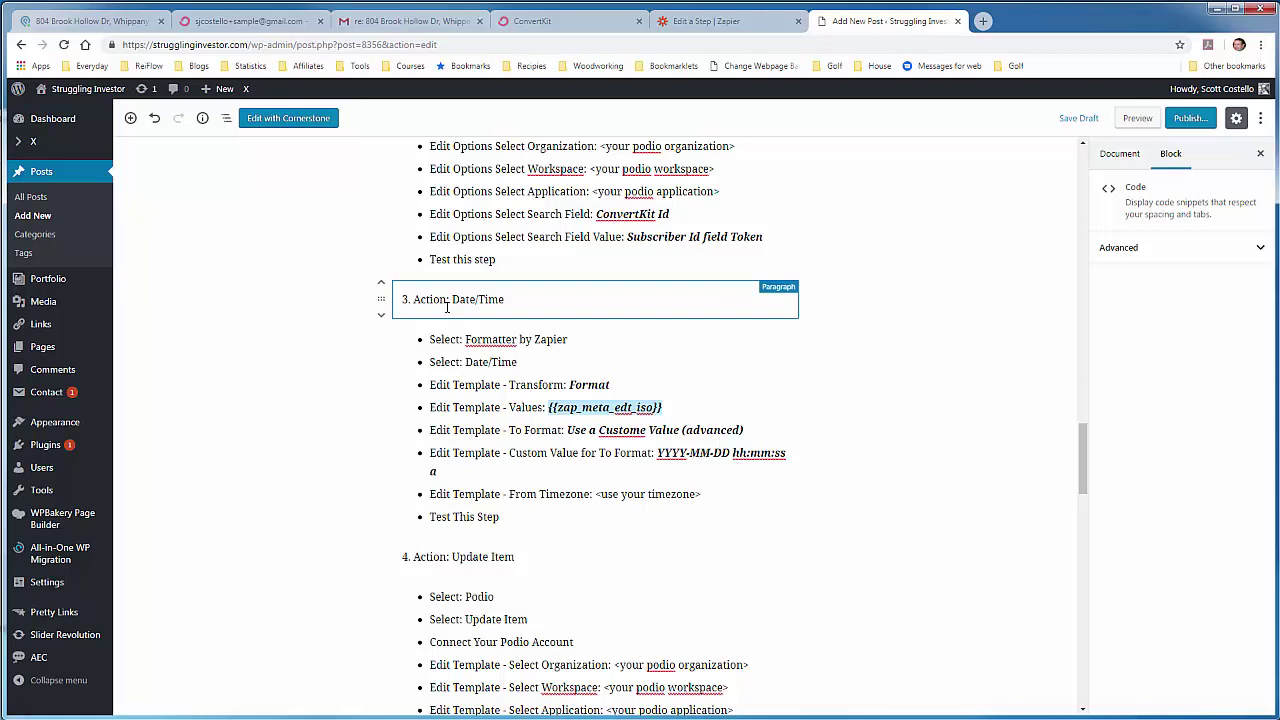
Step: Add a third action step by searching 'Formatt' and choosing Formatter by Zapier's Date / Time action
{"action": "left_click", "coordinate": [730, 24]}
{"action": "left_click", "coordinate": [140, 621]}
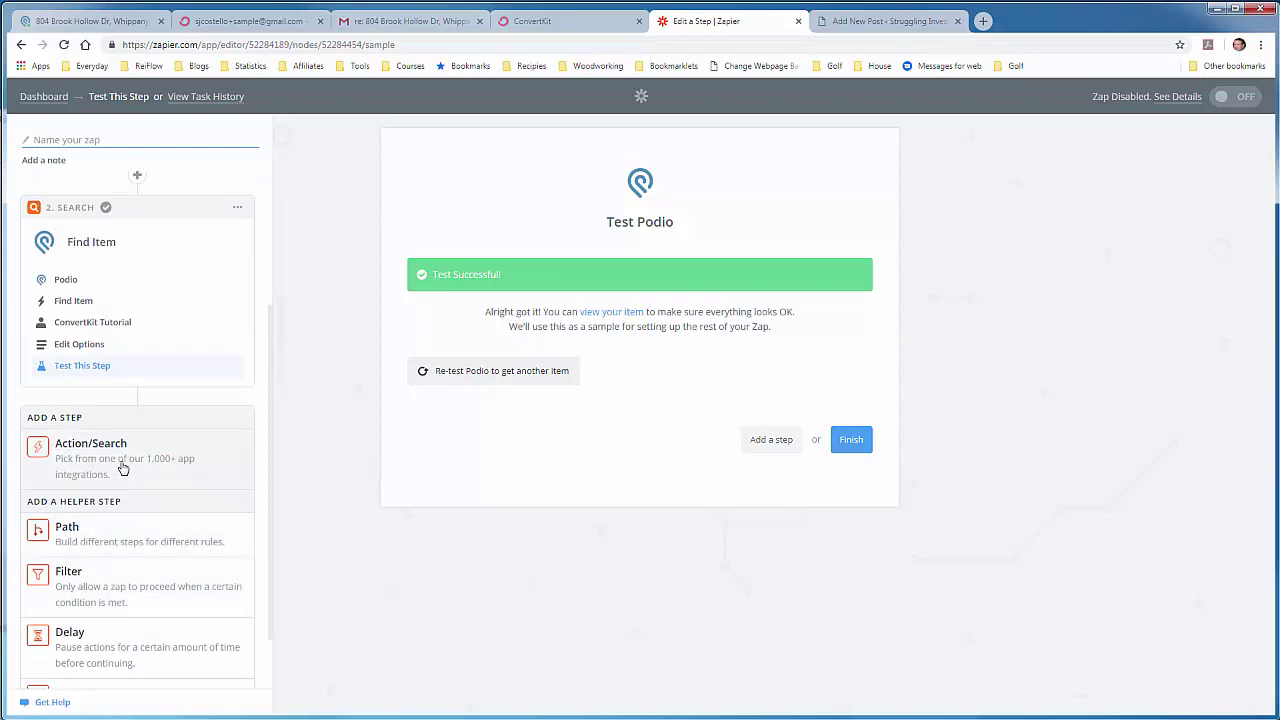
{"action": "left_click", "coordinate": [120, 462]}
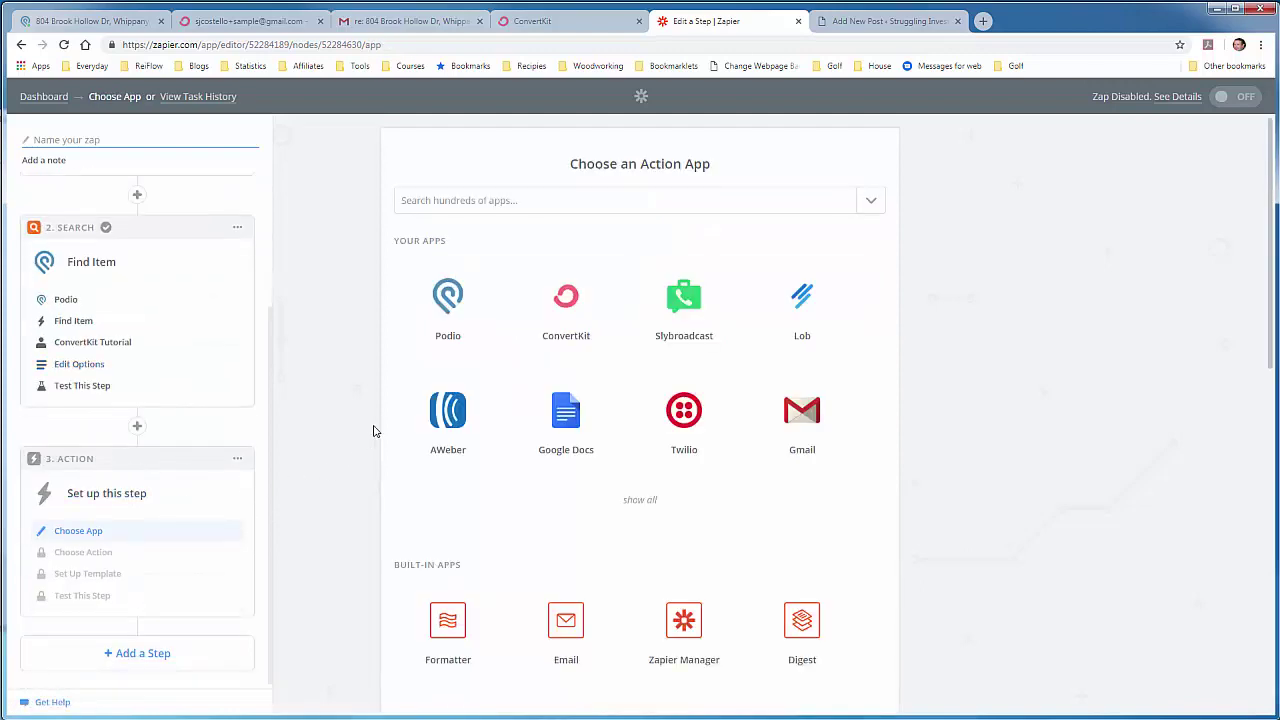
{"action": "left_click", "coordinate": [491, 209]}
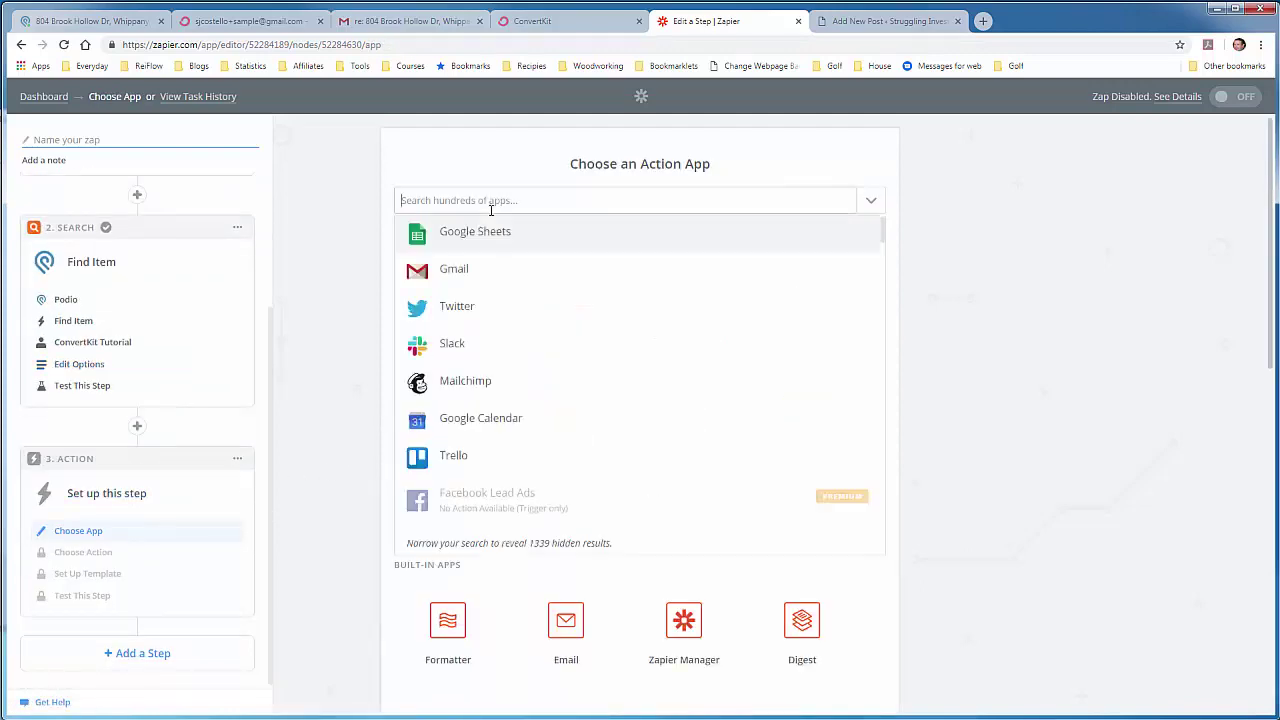
{"action": "type", "text": "Formatt"}
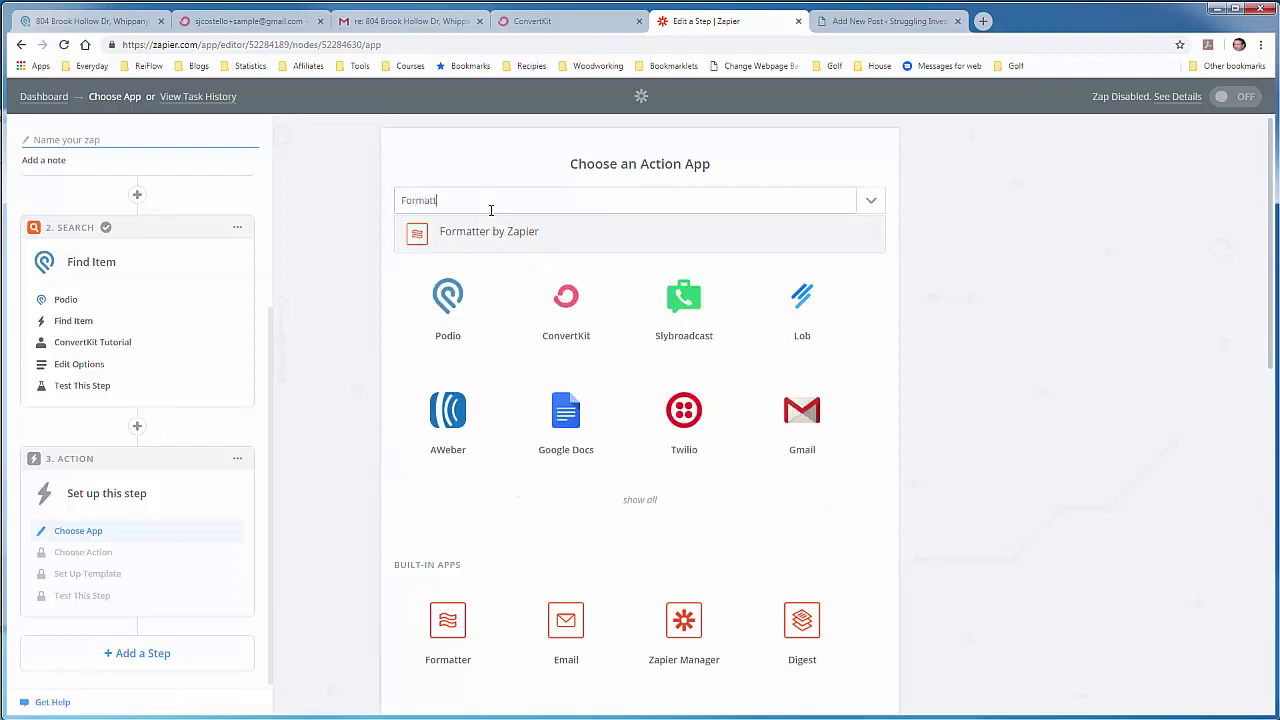
{"action": "left_click", "coordinate": [498, 231]}
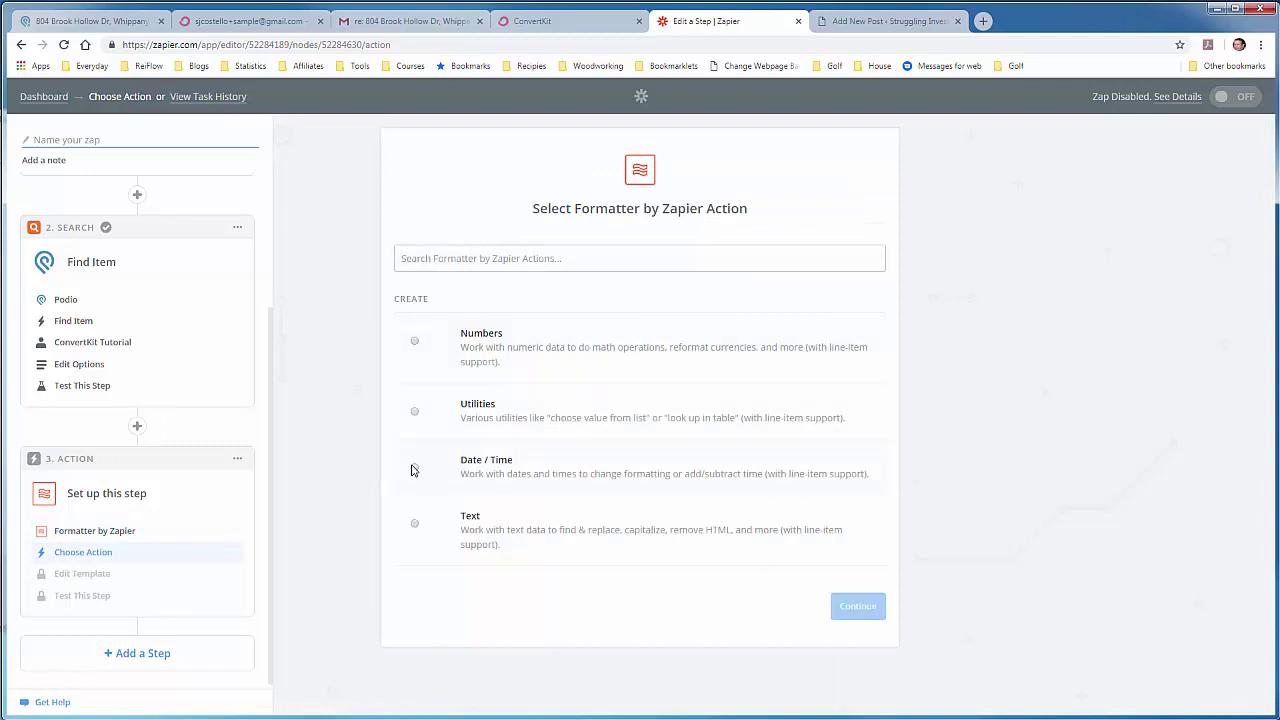
{"action": "left_click", "coordinate": [414, 468]}
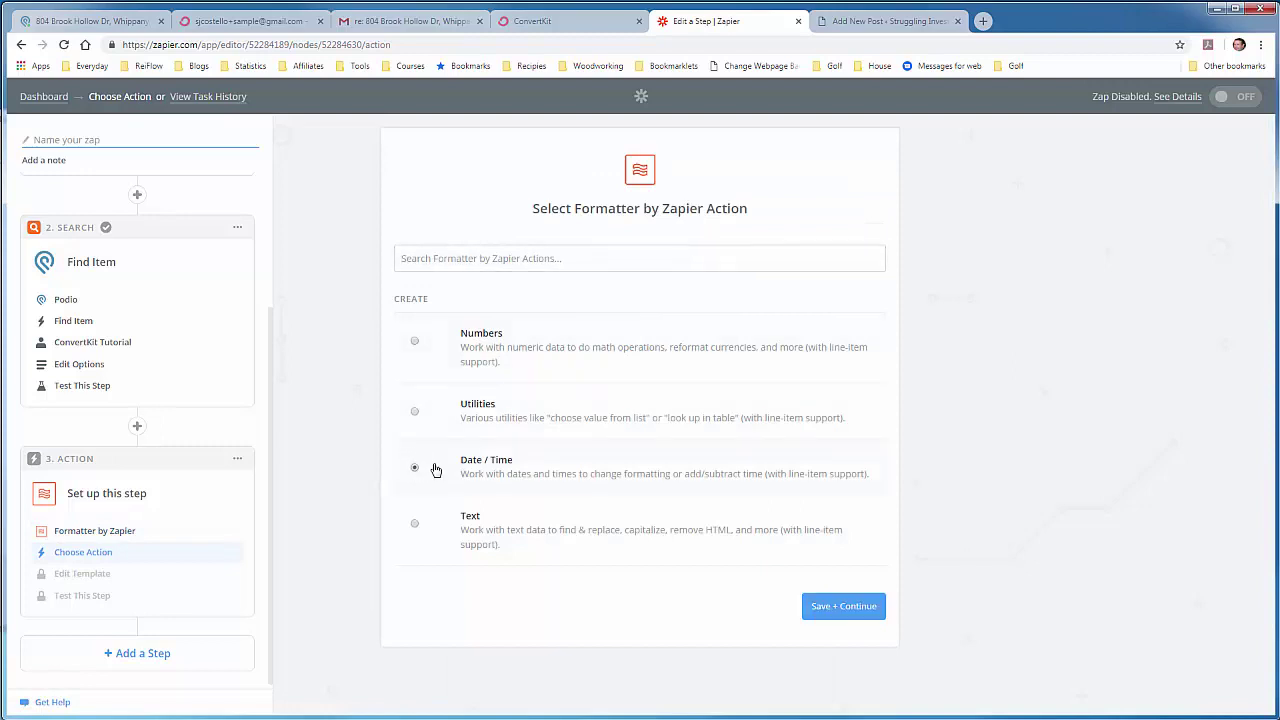
{"action": "left_click", "coordinate": [833, 608]}
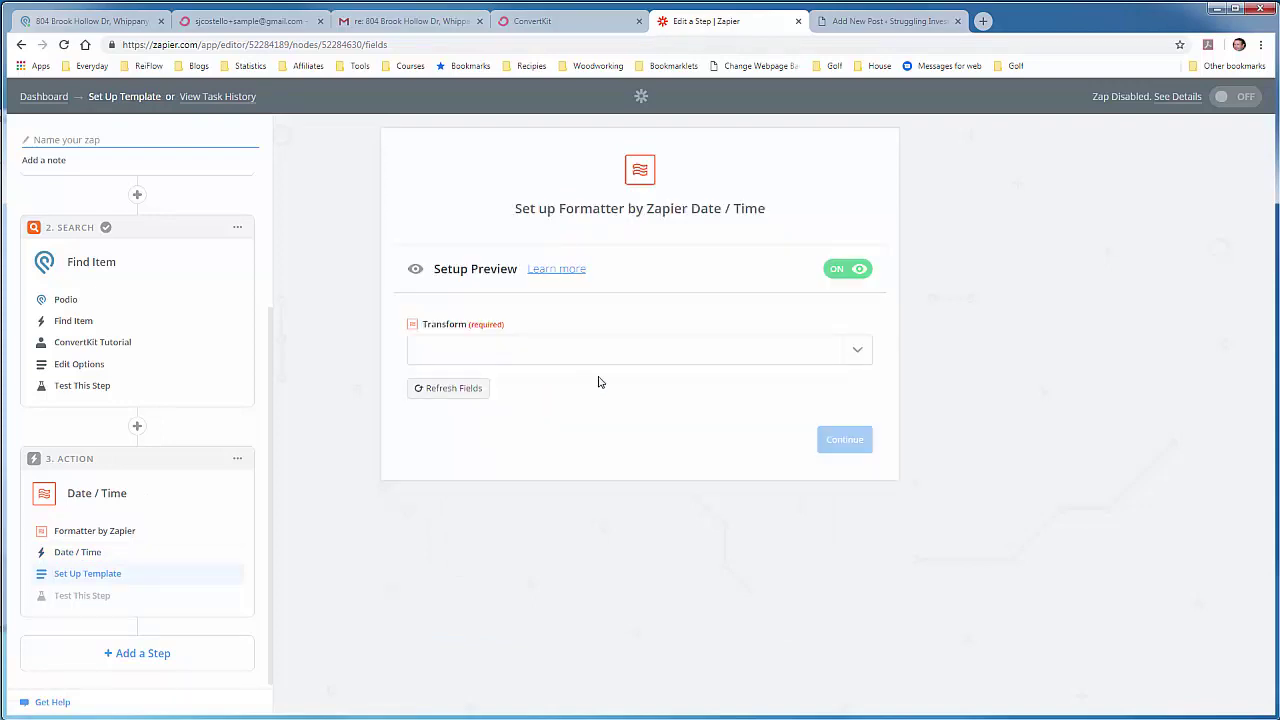
Step: Set the Transform to Format and open the Input field's data list
{"action": "left_click", "coordinate": [865, 356]}
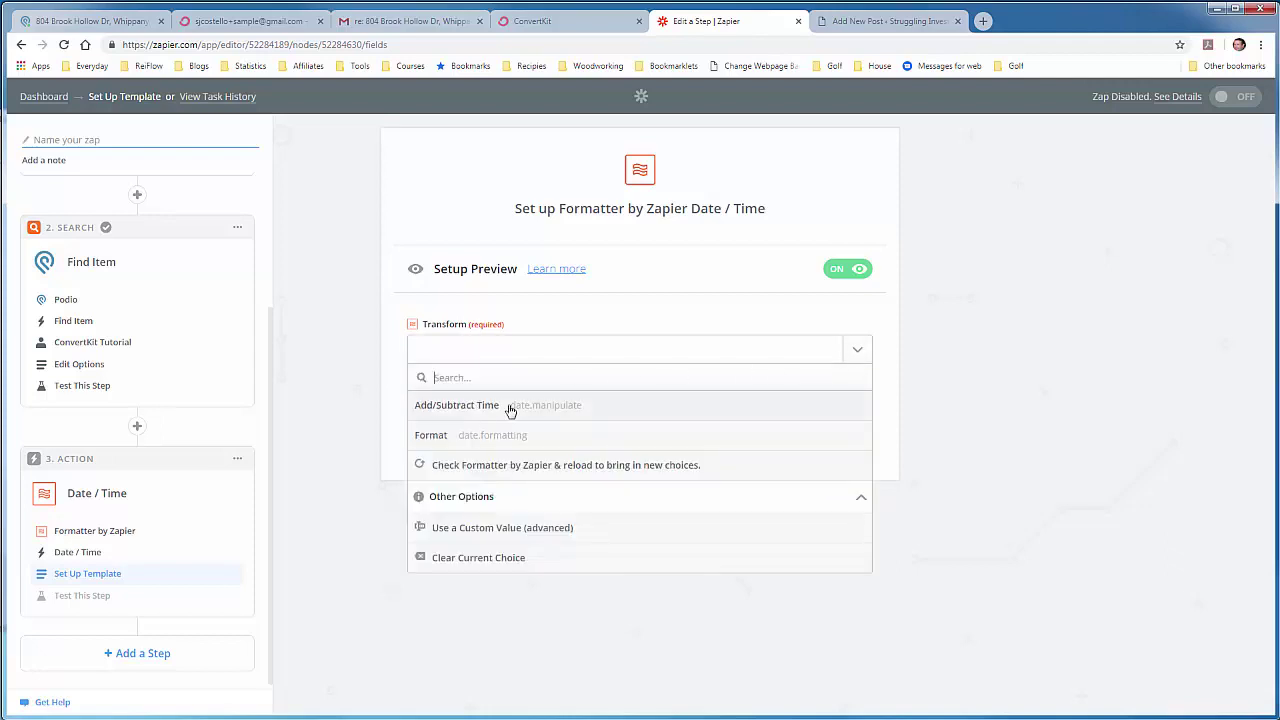
{"action": "left_click", "coordinate": [443, 442]}
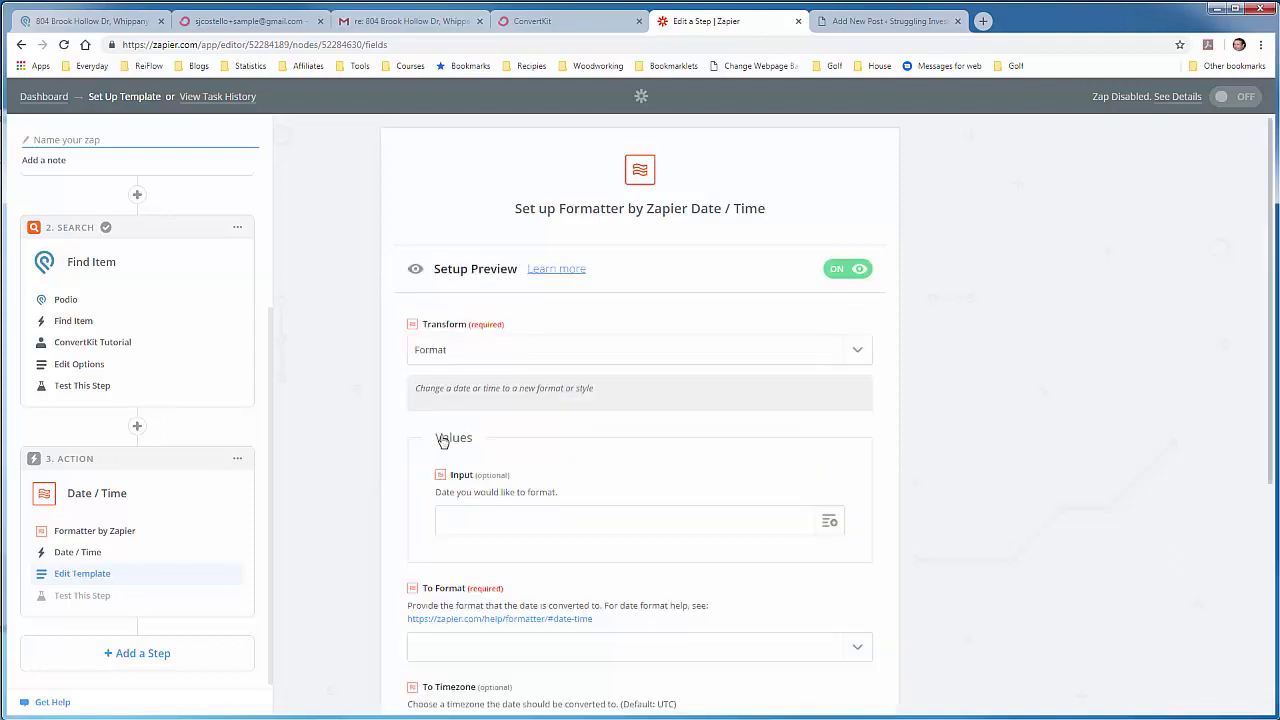
{"action": "scroll", "coordinate": [644, 447], "scroll_direction": "down", "scroll_amount": 1}
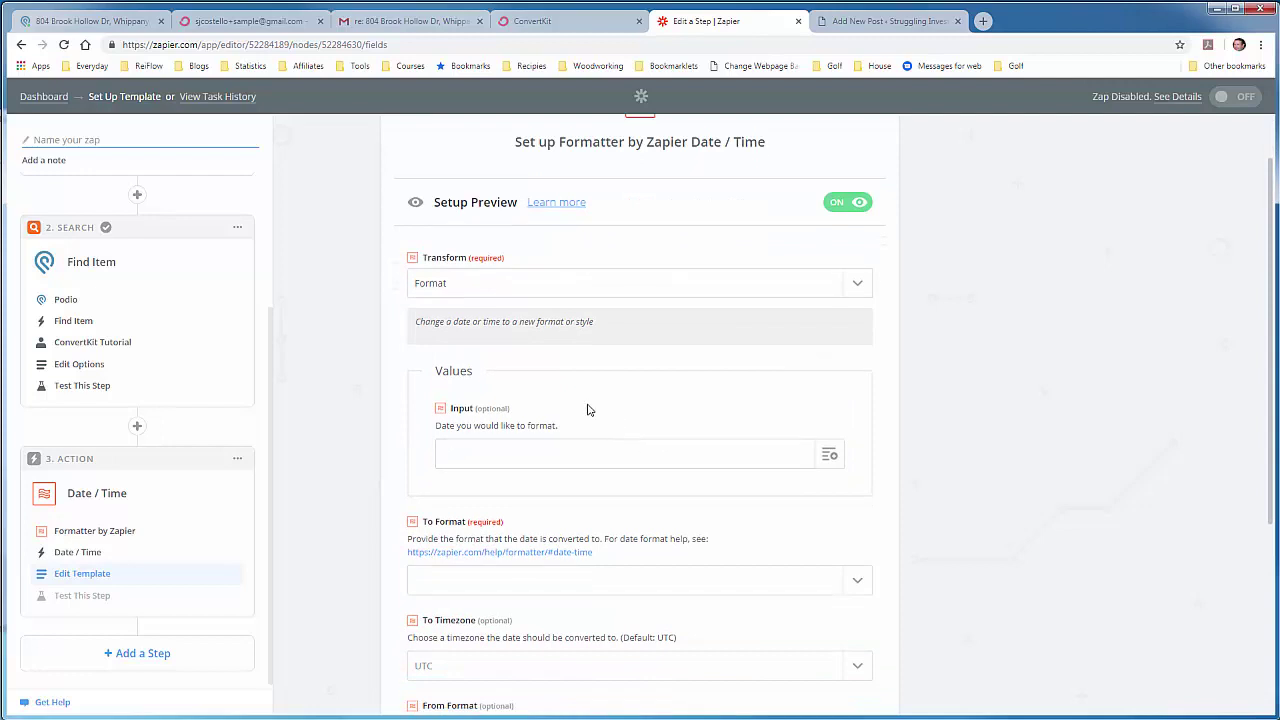
{"action": "left_click", "coordinate": [831, 456]}
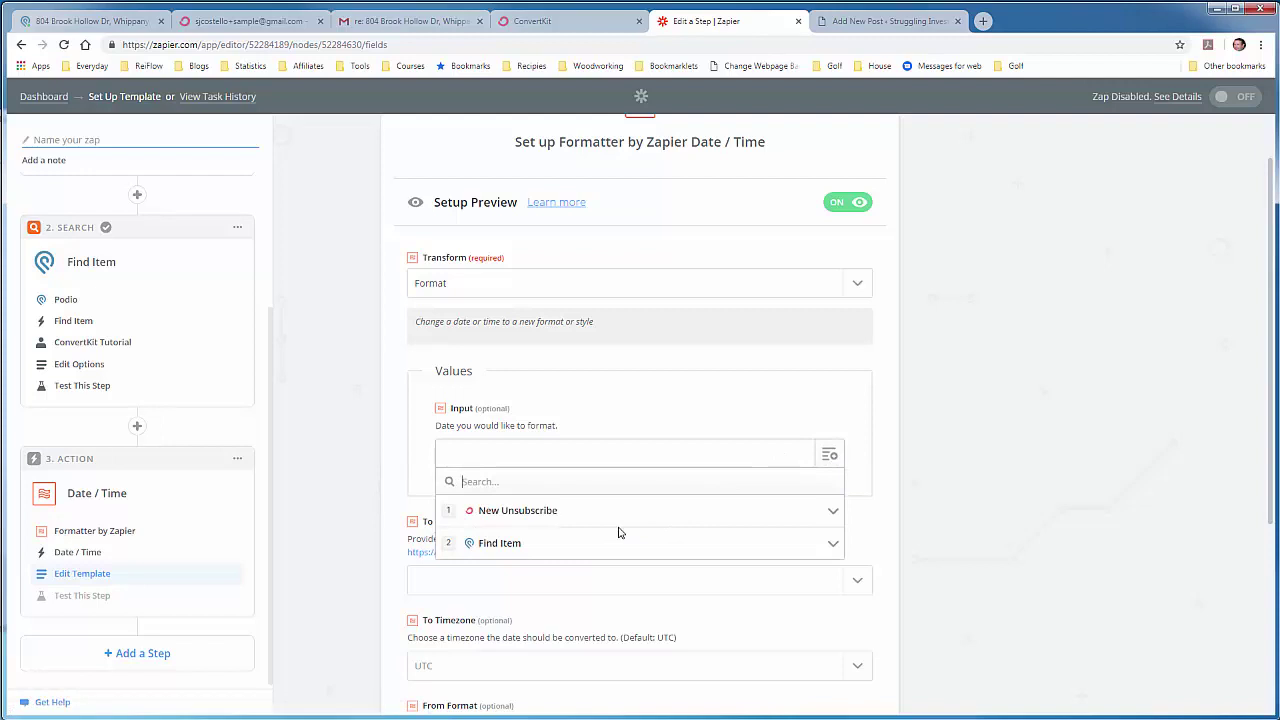
{"action": "left_click", "coordinate": [668, 415]}
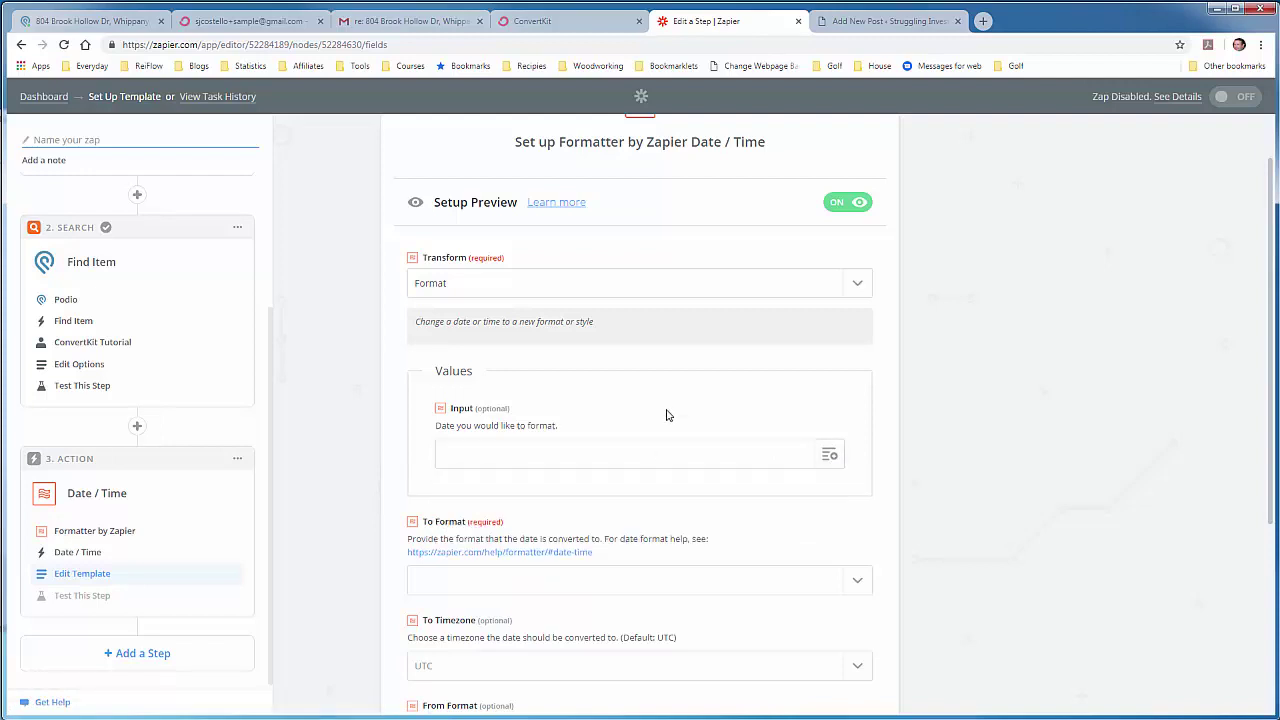
{"action": "left_click", "coordinate": [871, 21]}
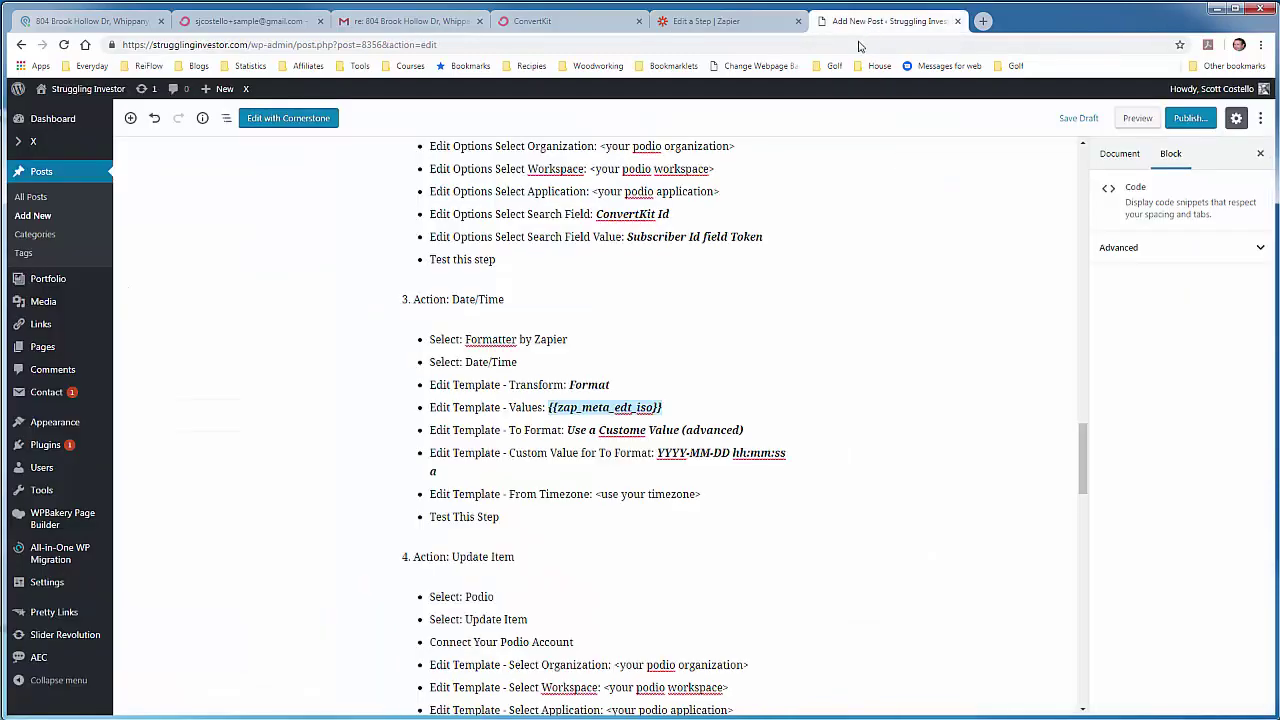
{"action": "left_click", "coordinate": [549, 407]}
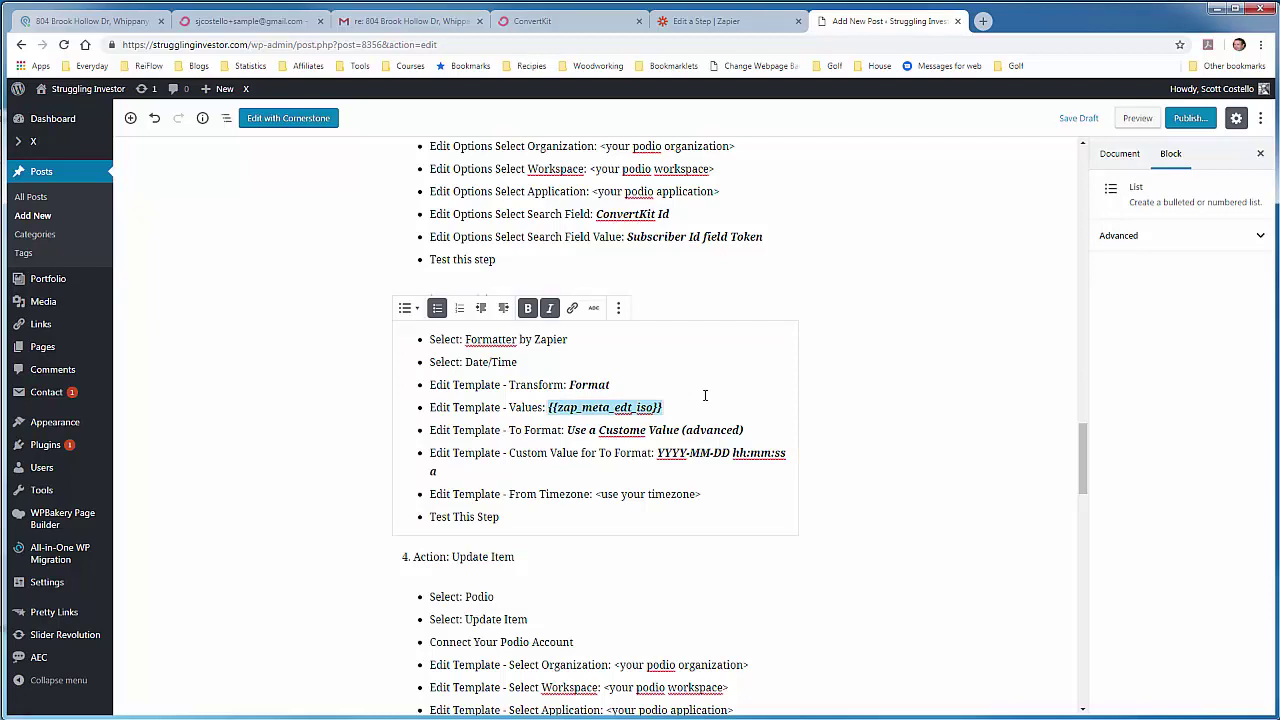
{"action": "right_click", "coordinate": [608, 407]}
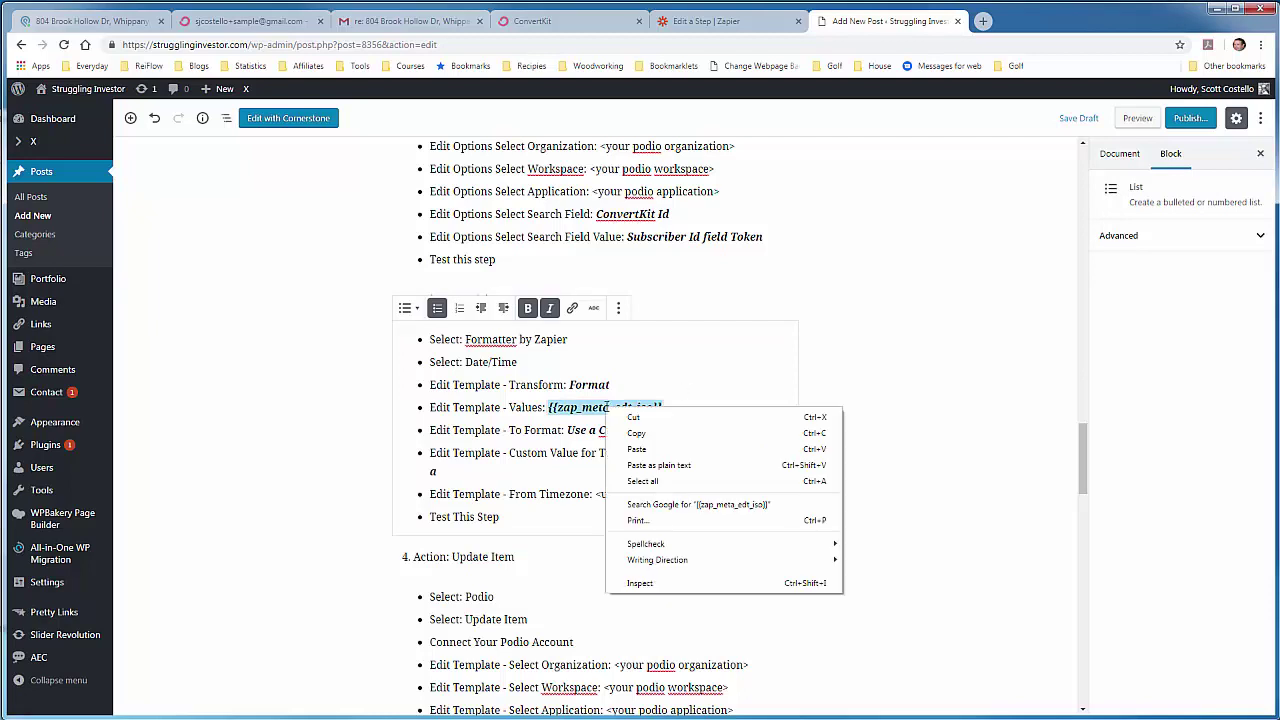
{"action": "left_click", "coordinate": [640, 433]}
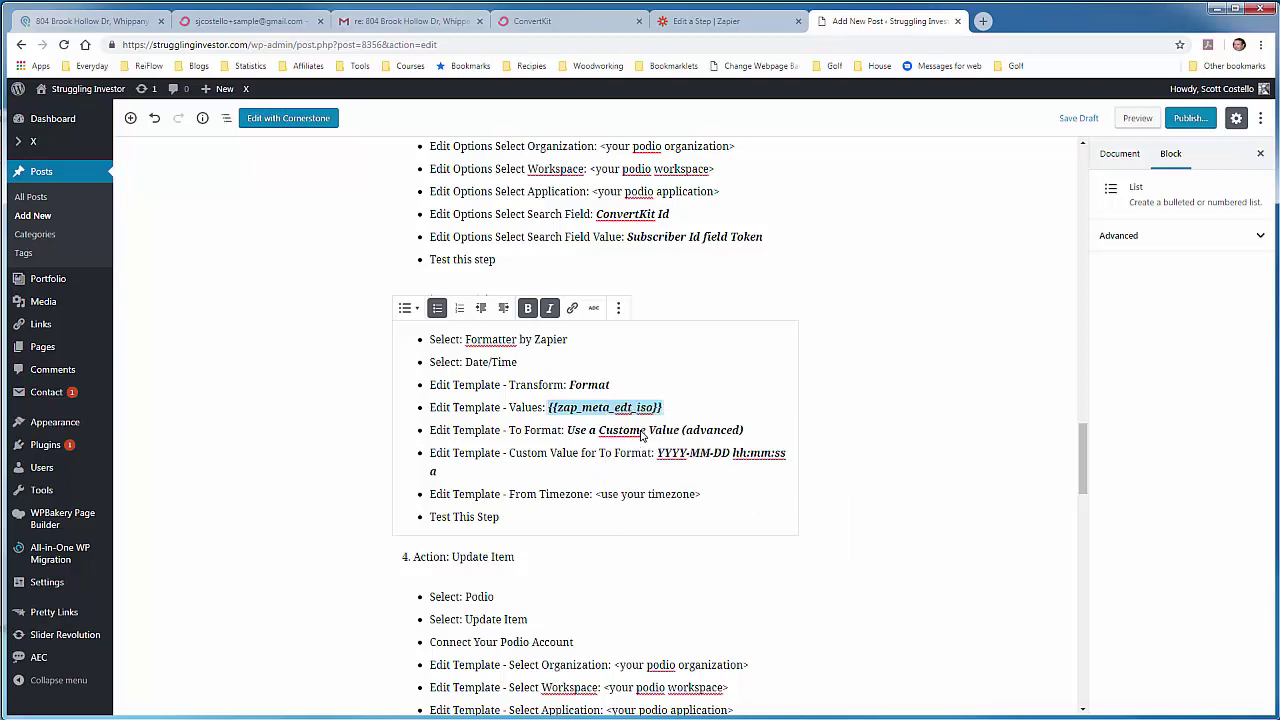
{"action": "left_click", "coordinate": [735, 24]}
Step: Paste the Zap Meta Edt Iso timestamp into the formatter's Input field
{"action": "left_click", "coordinate": [626, 454]}
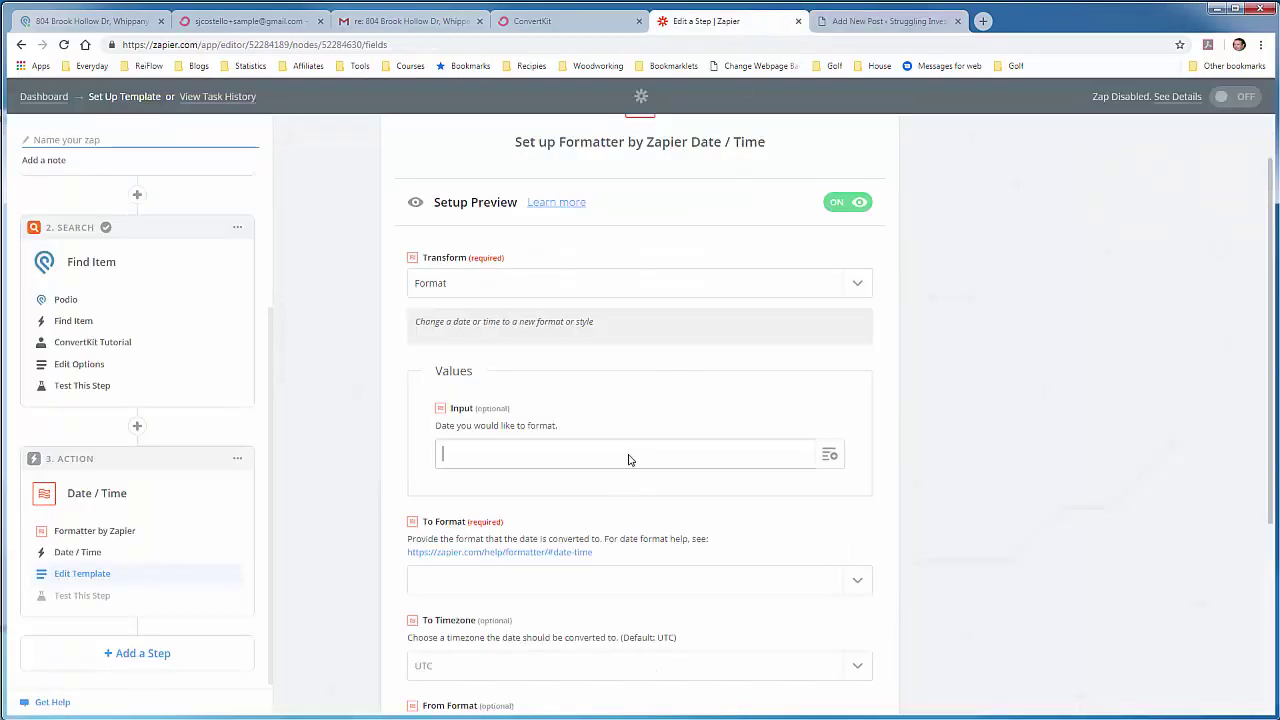
{"action": "right_click", "coordinate": [626, 454]}
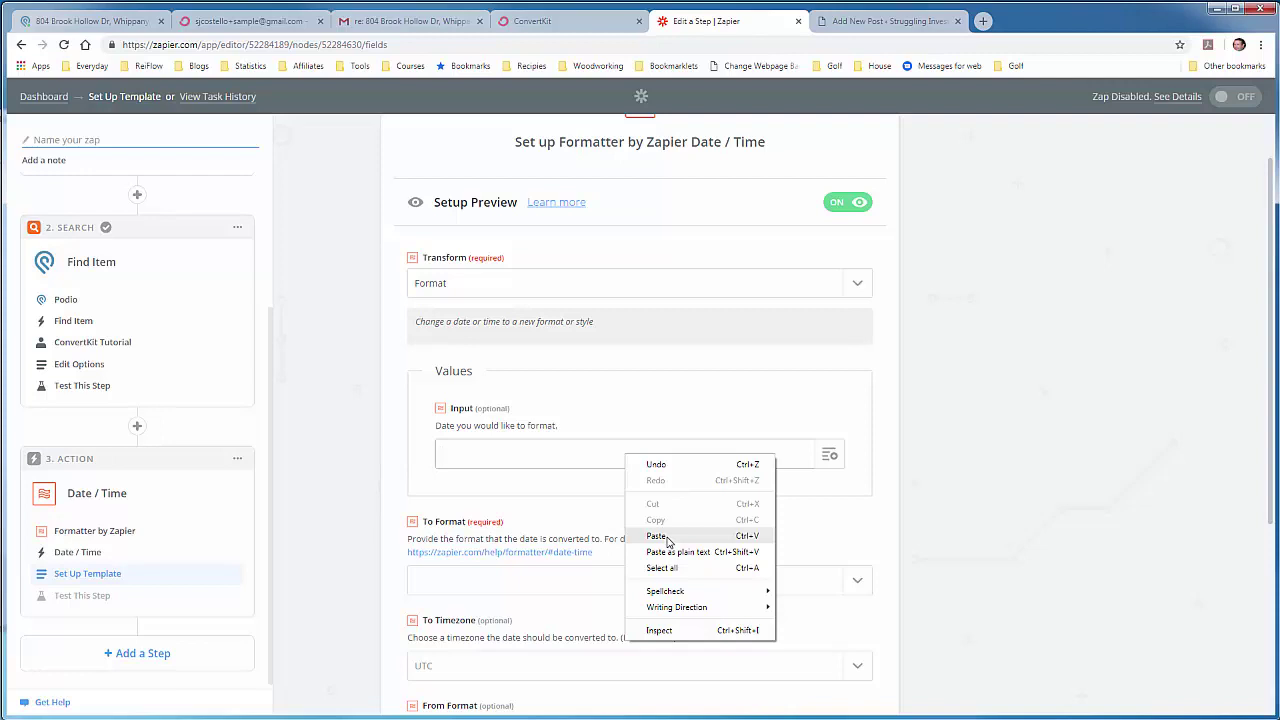
{"action": "left_click", "coordinate": [662, 537]}
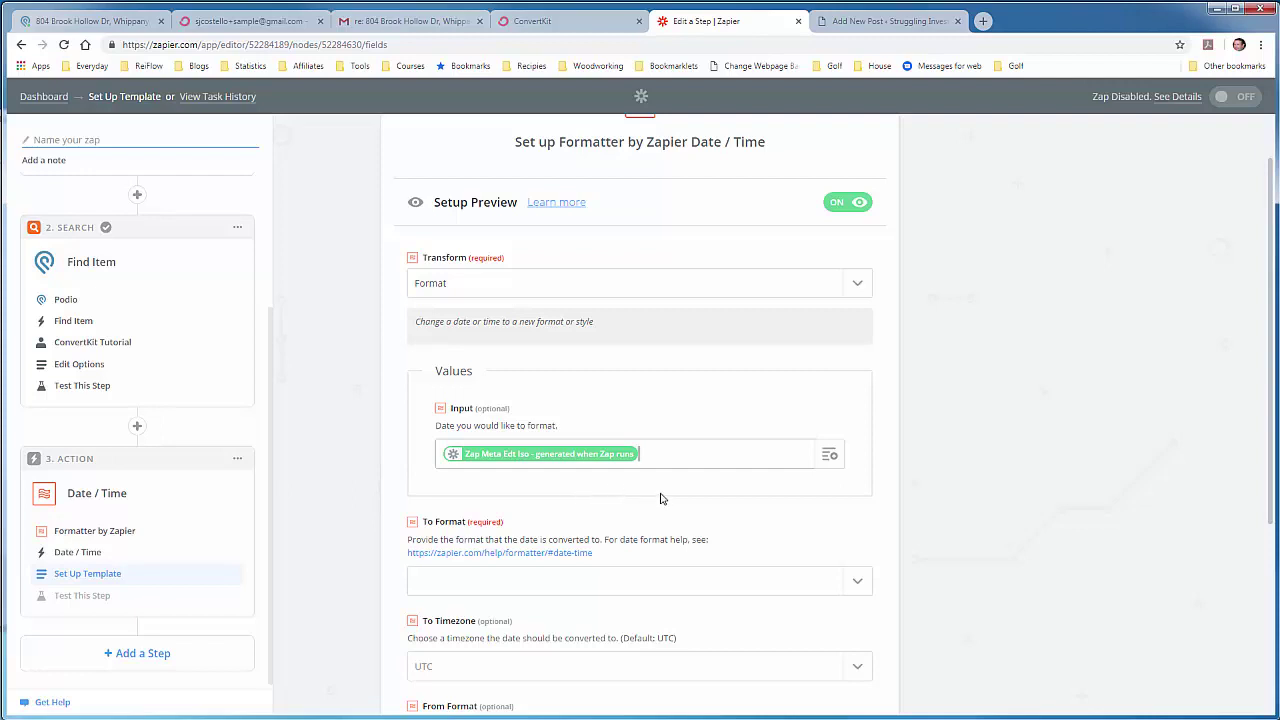
Step: Set To Format to Use a Custom Value (advanced)
{"action": "scroll", "coordinate": [640, 495], "scroll_direction": "down", "scroll_amount": 2}
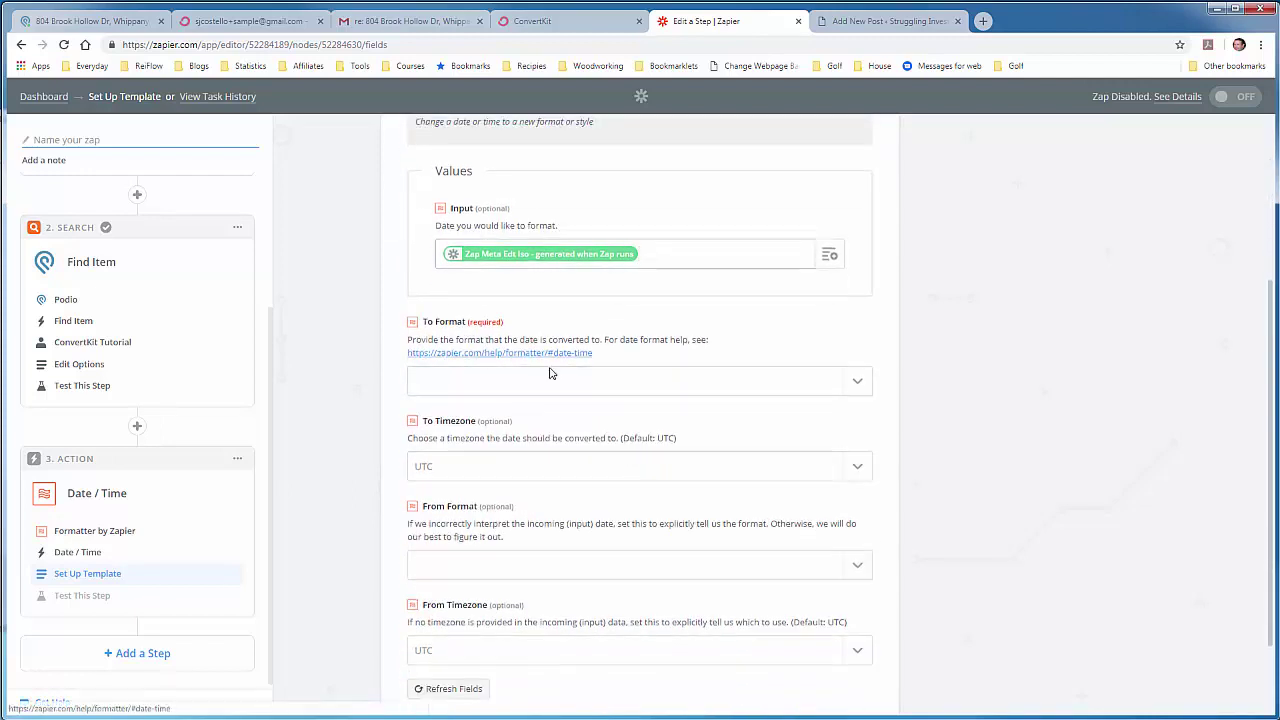
{"action": "left_click", "coordinate": [855, 384]}
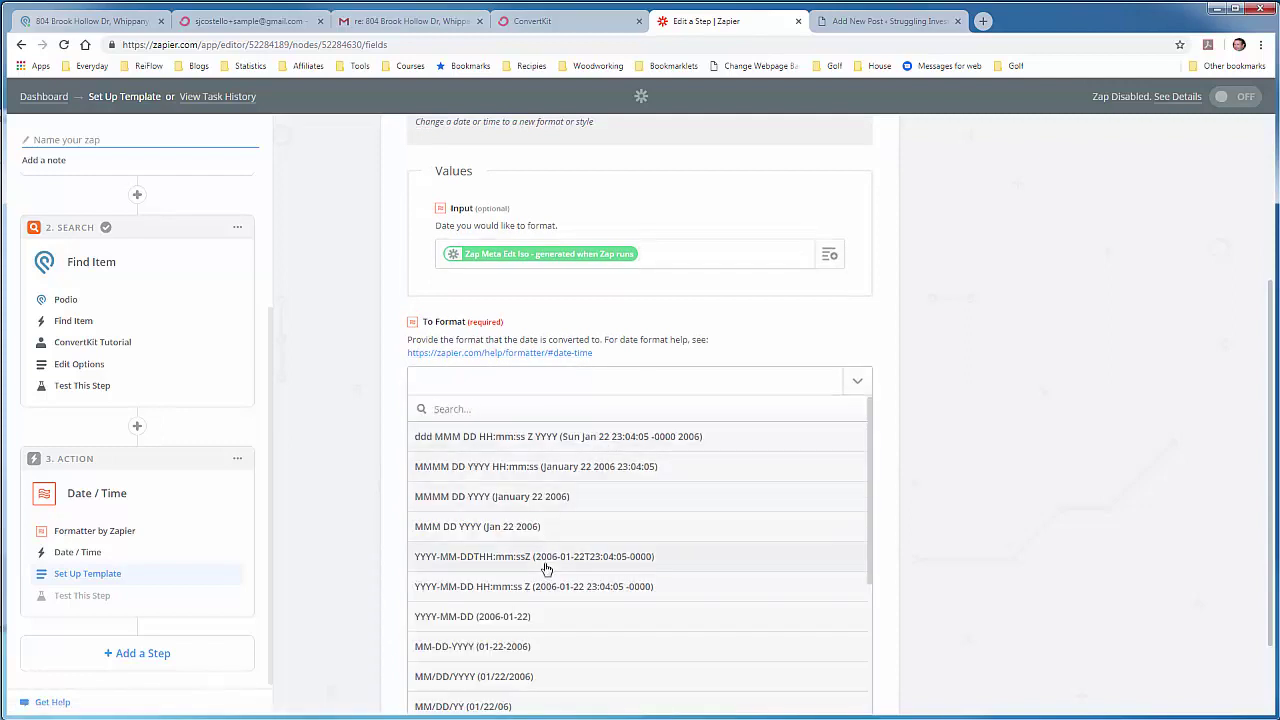
{"action": "scroll", "coordinate": [546, 568], "scroll_direction": "down", "scroll_amount": 1}
{"action": "scroll", "coordinate": [547, 569], "scroll_direction": "down", "scroll_amount": 1}
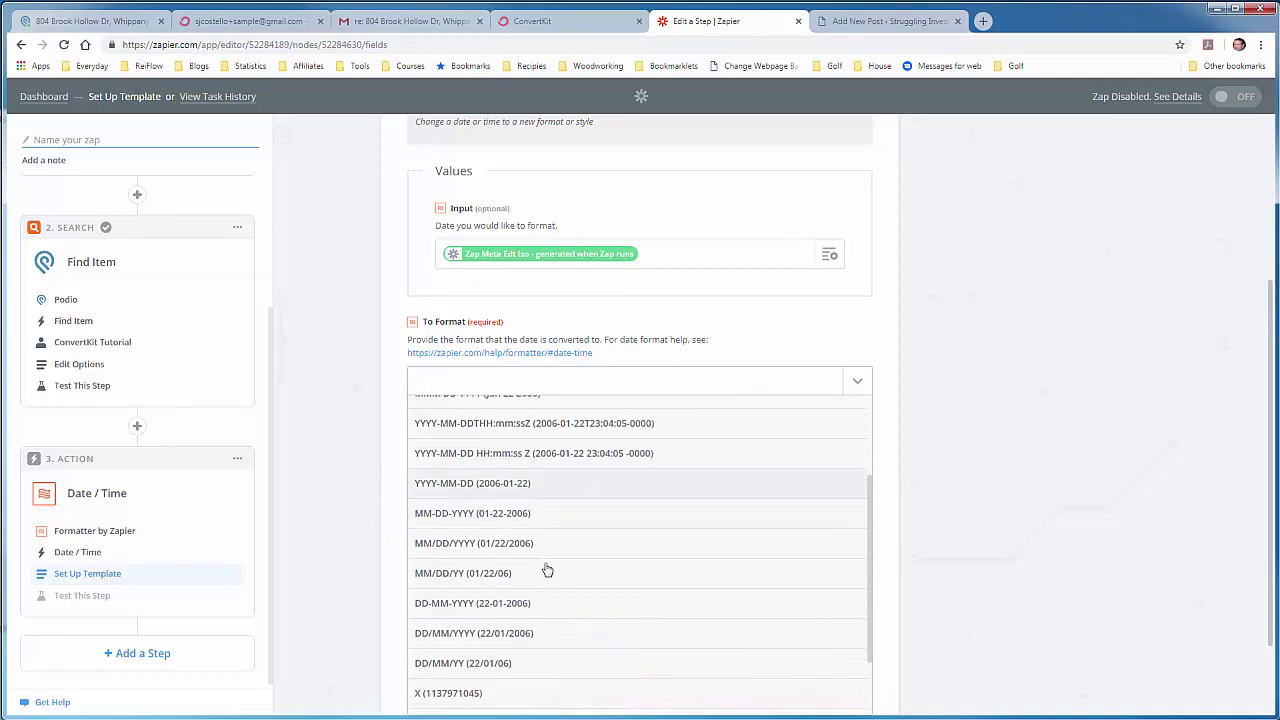
{"action": "scroll", "coordinate": [547, 569], "scroll_direction": "down", "scroll_amount": 1}
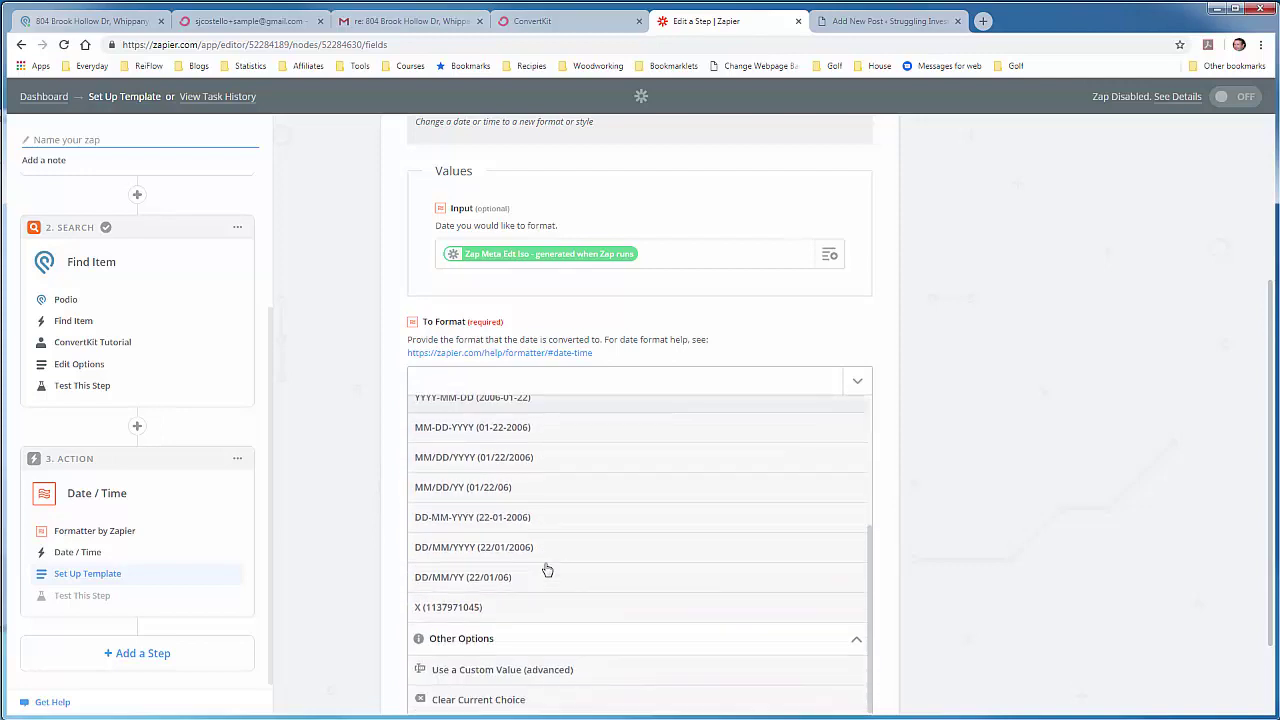
{"action": "left_click", "coordinate": [526, 670]}
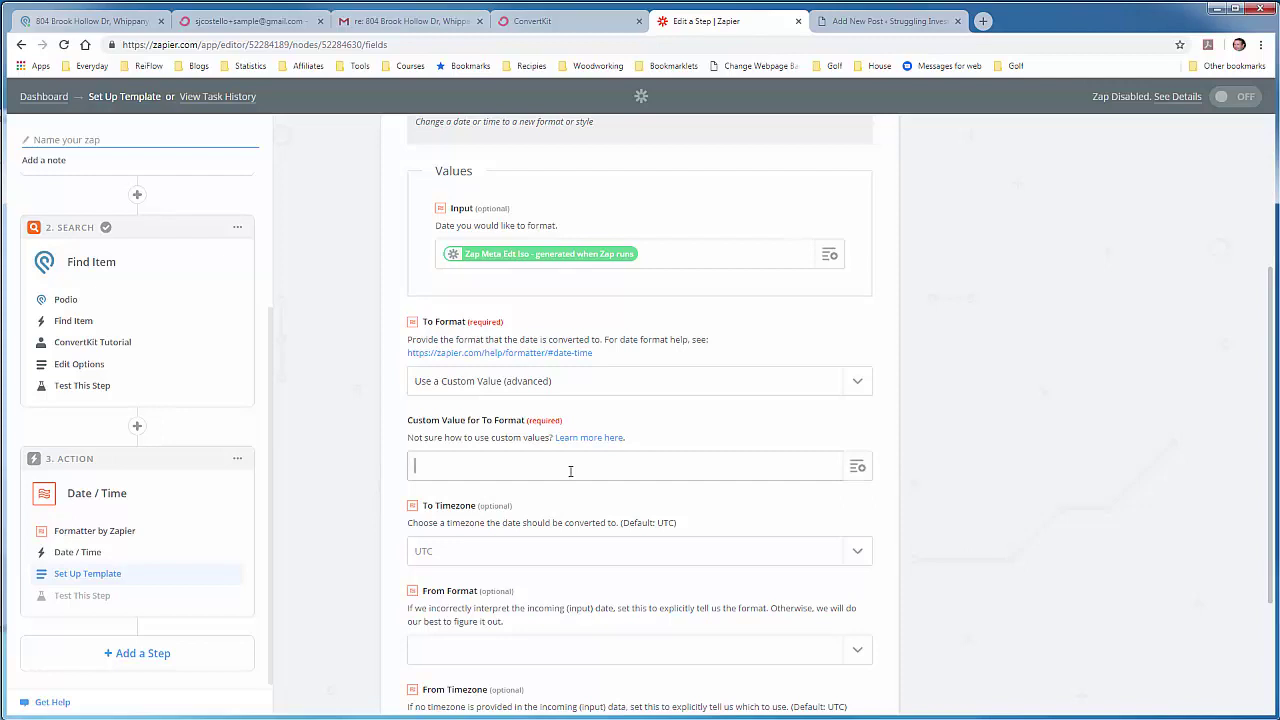
Step: Enter custom format YYYY-MM-DD hh:mm:ss a and set To Timezone to US/Eastern
{"action": "type", "text": "YYYY"}
{"action": "type", "text": "-MM-D"}
{"action": "type", "text": "DD"}
{"action": "type", "text": " hh"}
{"action": "type", "text": ":mm:ss a"}
{"action": "scroll", "coordinate": [575, 505], "scroll_direction": "down", "scroll_amount": 1}
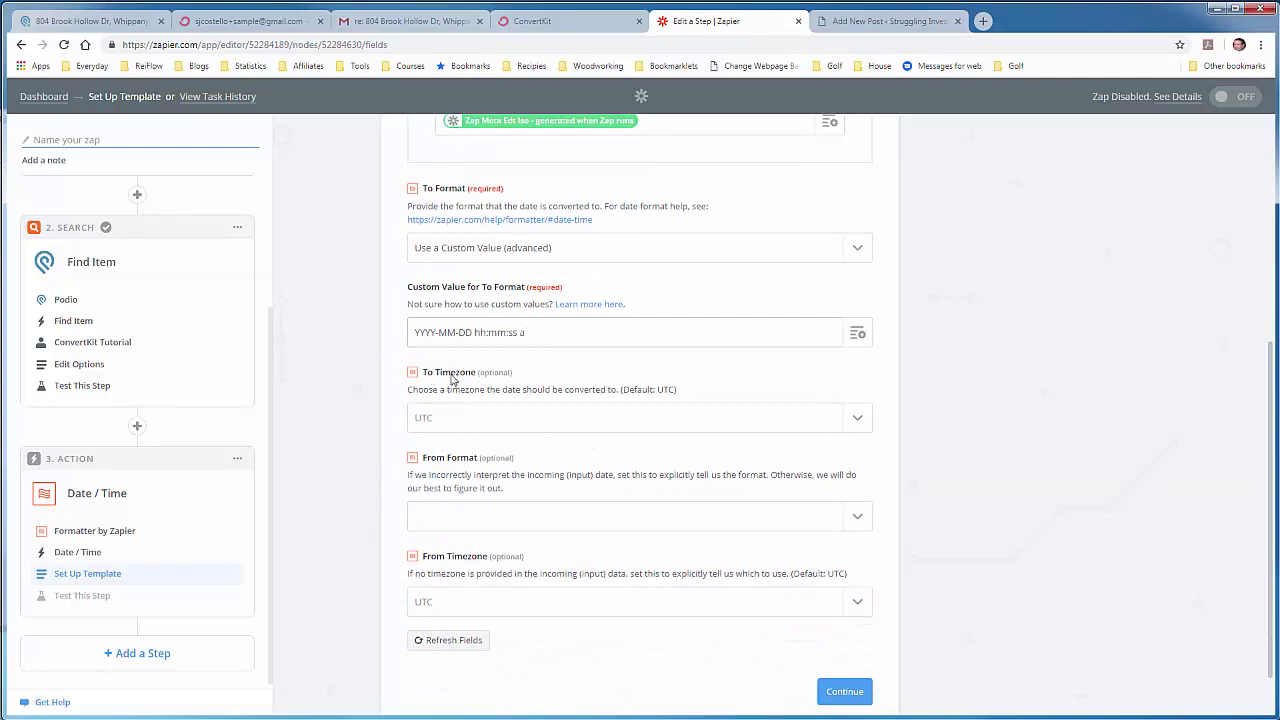
{"action": "left_click", "coordinate": [857, 427]}
{"action": "left_click", "coordinate": [471, 560]}
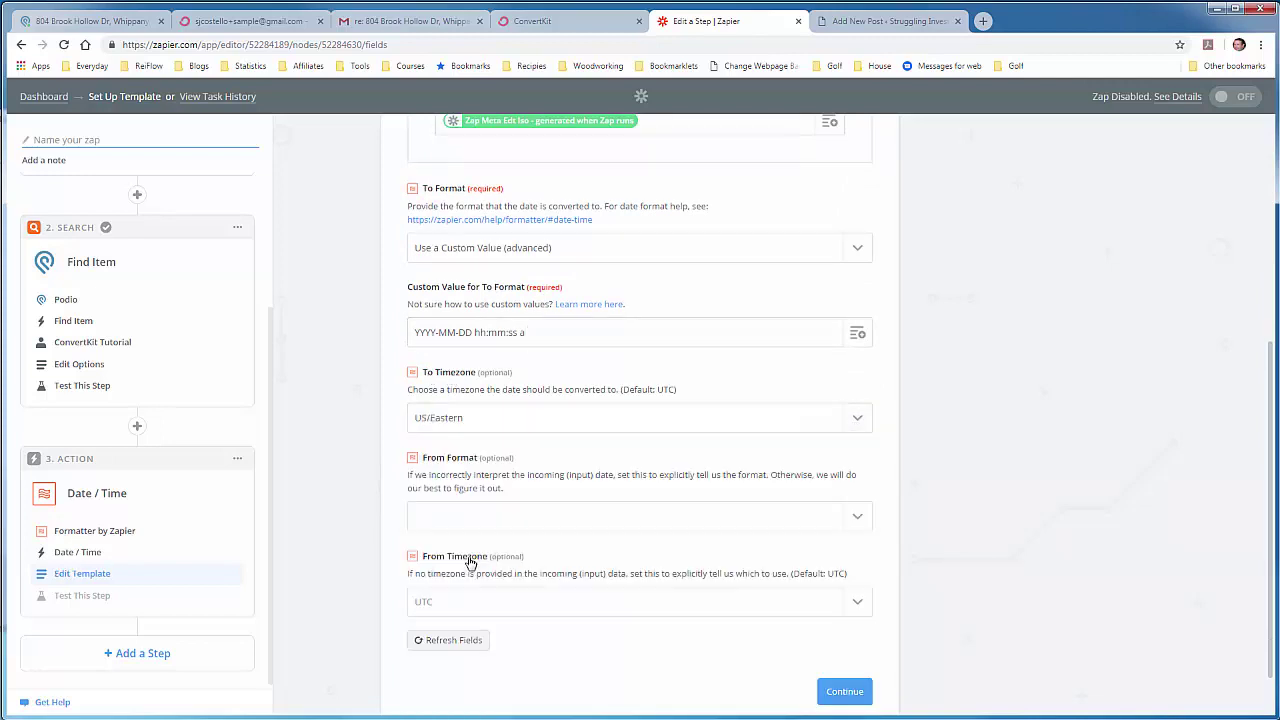
{"action": "scroll", "coordinate": [577, 478], "scroll_direction": "down", "scroll_amount": 1}
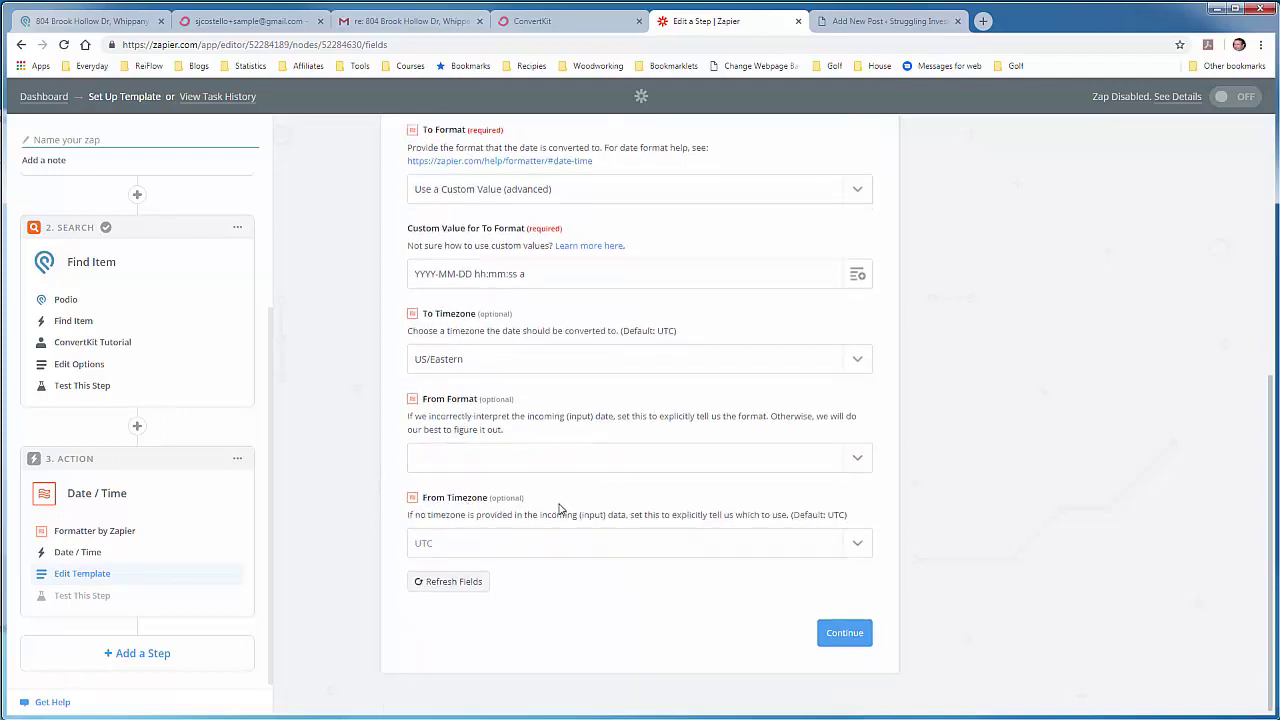
{"action": "left_click", "coordinate": [846, 632]}
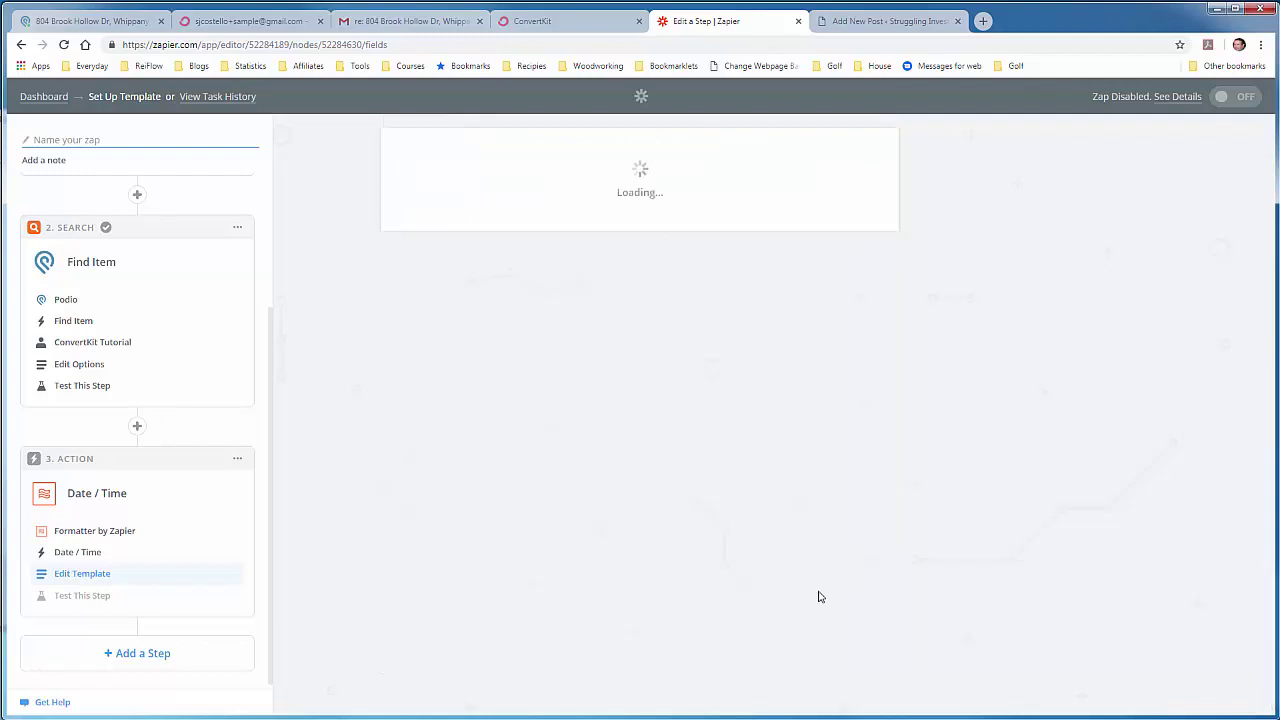
{"action": "scroll", "coordinate": [613, 406], "scroll_direction": "down", "scroll_amount": 2}
{"action": "left_click", "coordinate": [736, 607]}
{"action": "left_click_drag", "start_coordinate": [648, 498], "coordinate": [538, 500]}
{"action": "left_click", "coordinate": [645, 536]}
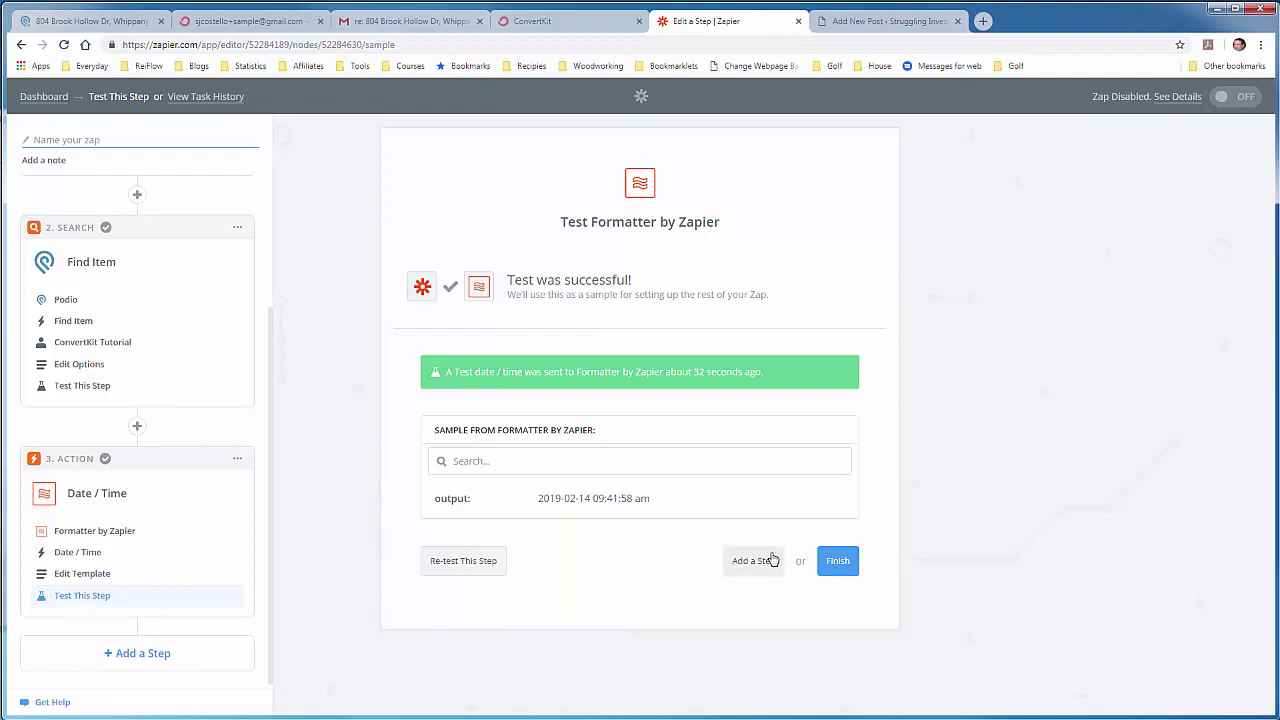
{"action": "left_click", "coordinate": [845, 22]}
{"action": "scroll", "coordinate": [659, 343], "scroll_direction": "down", "scroll_amount": 3}
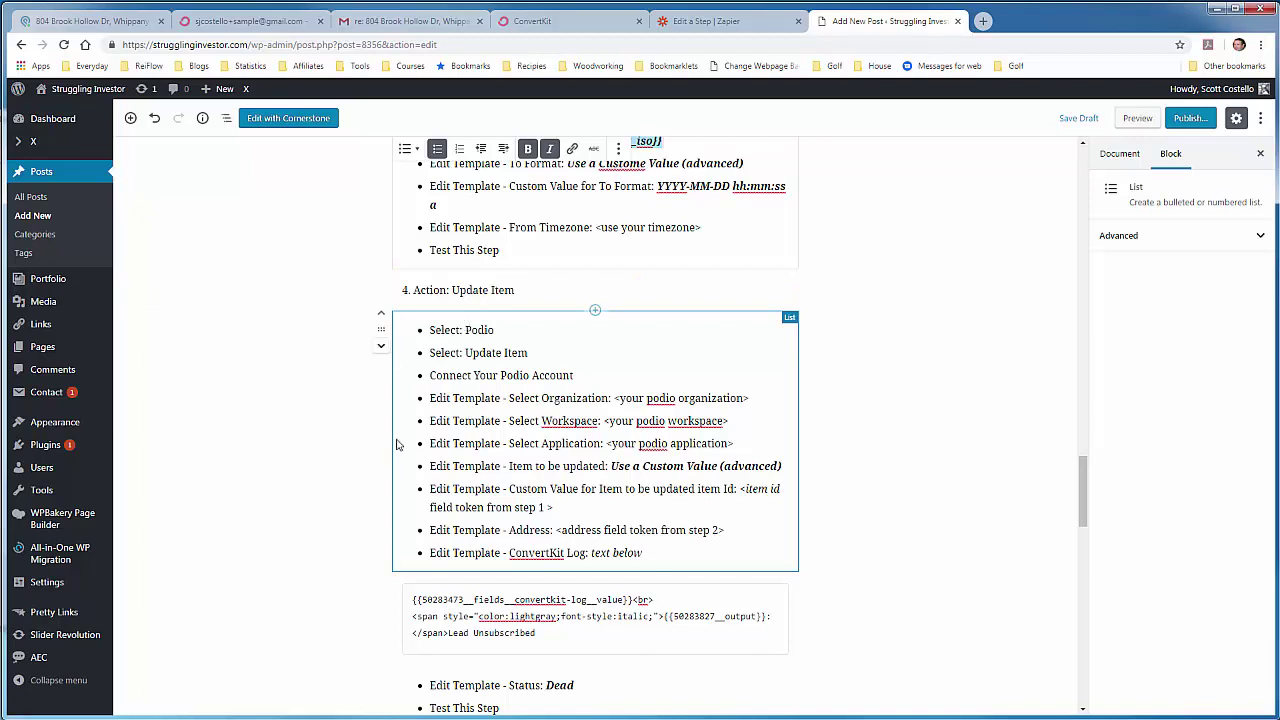
{"action": "left_click", "coordinate": [712, 24]}
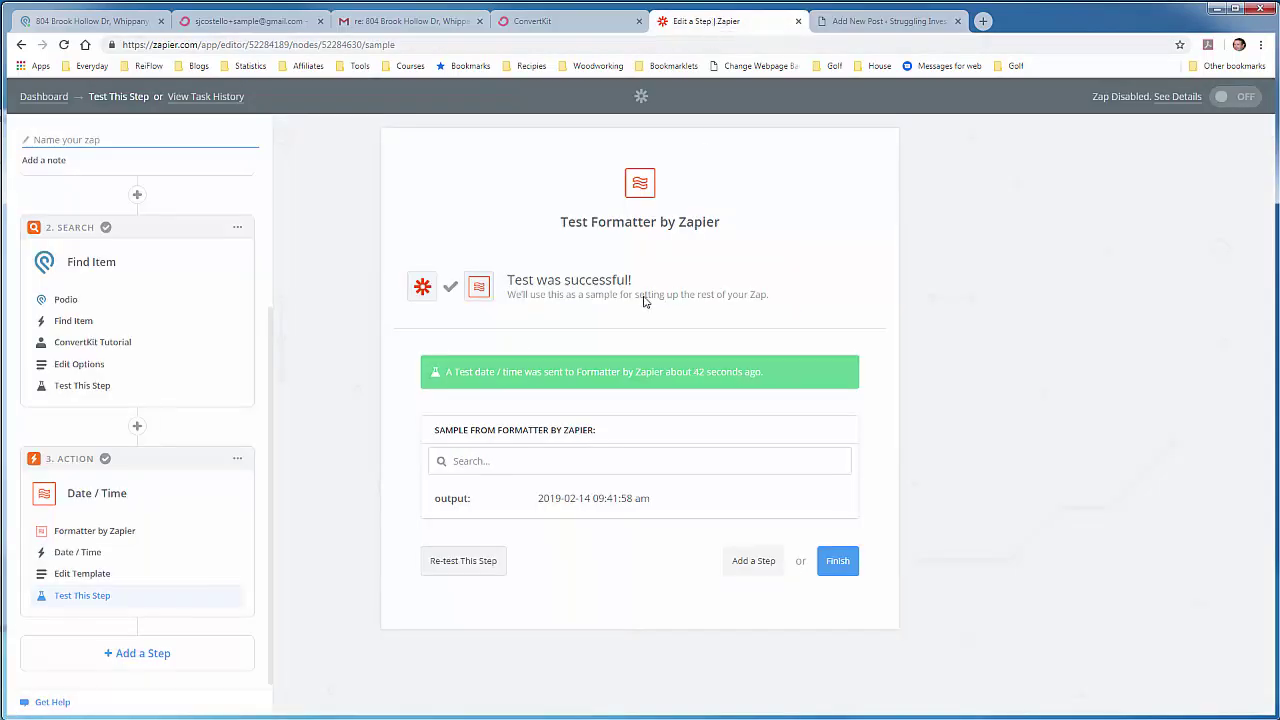
Step: Add a fourth step using Podio's Update Item action
{"action": "left_click", "coordinate": [767, 568]}
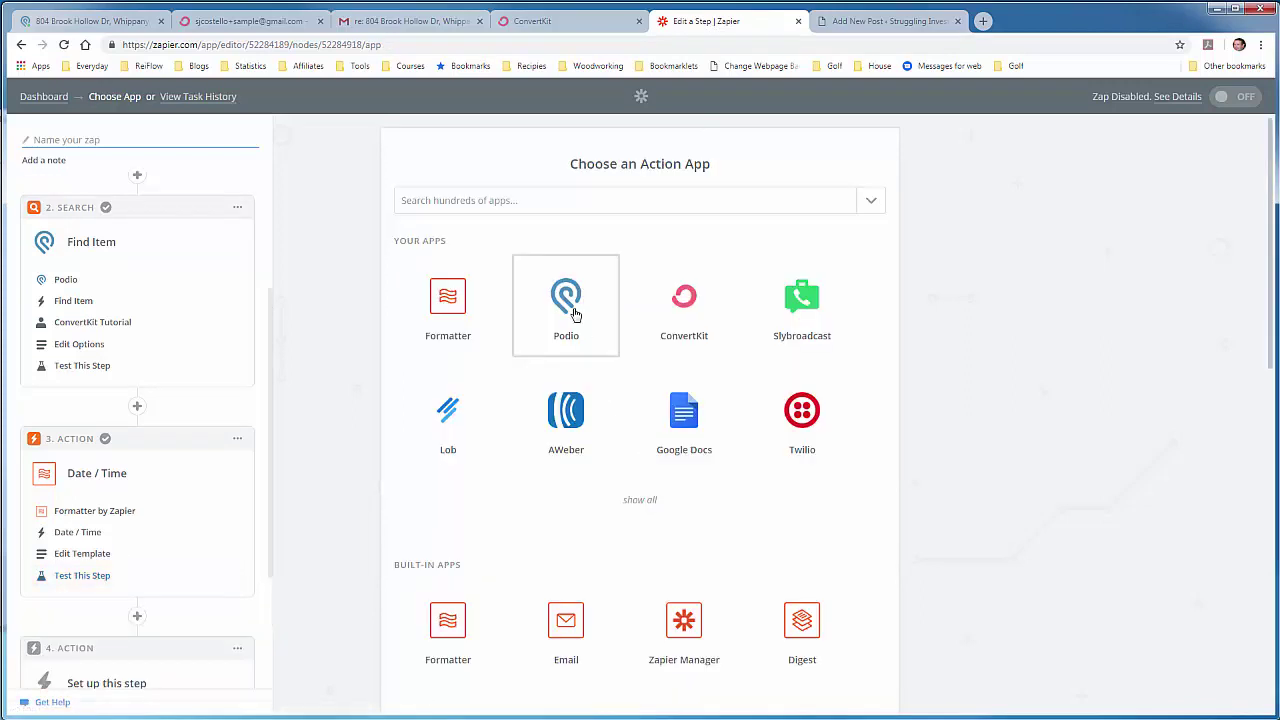
{"action": "left_click", "coordinate": [575, 314]}
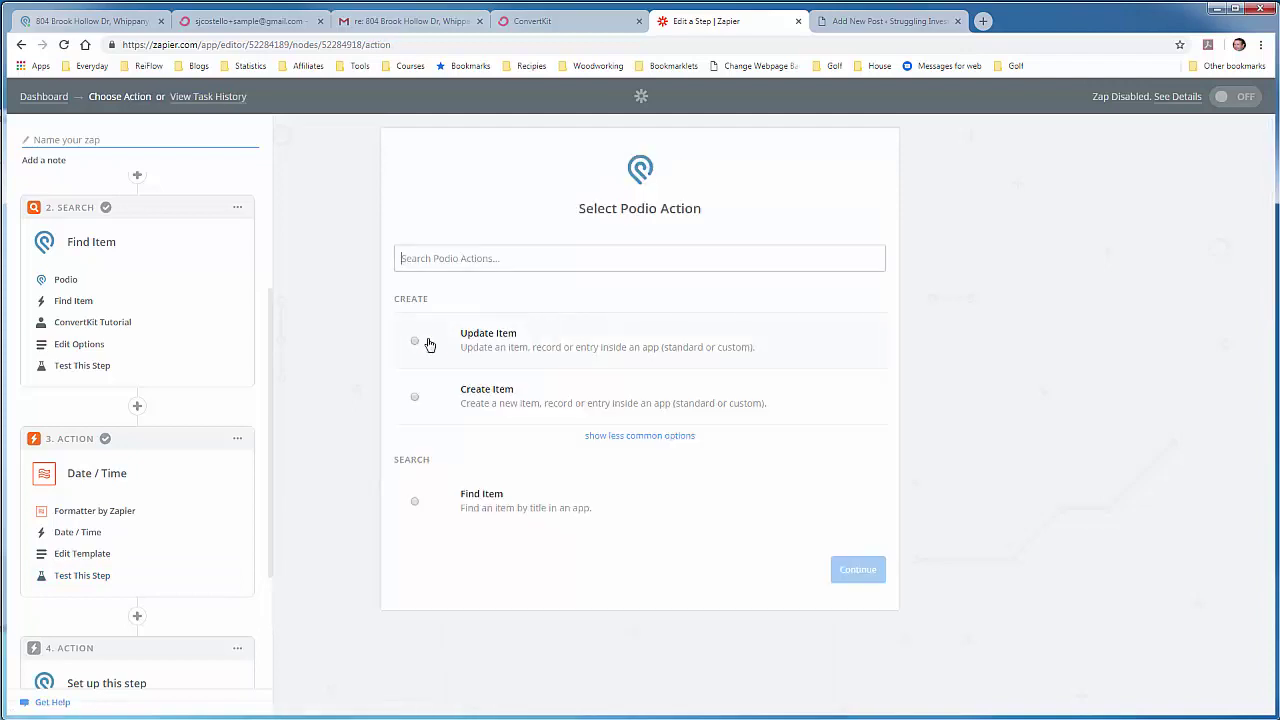
{"action": "left_click", "coordinate": [428, 344]}
{"action": "left_click", "coordinate": [823, 575]}
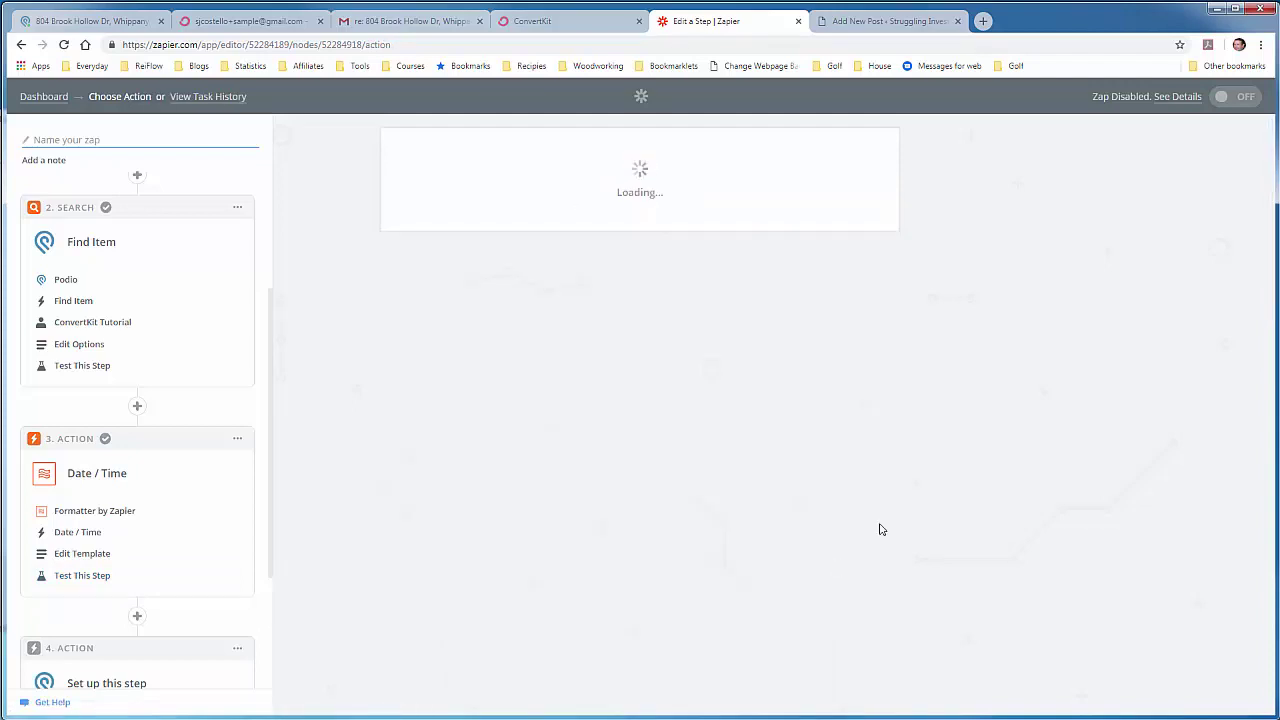
Step: Connect and test the ConvertKit Tutorial Podio account, then continue to the item setup
{"action": "scroll", "coordinate": [503, 471], "scroll_direction": "down", "scroll_amount": 3}
{"action": "left_click", "coordinate": [417, 384]}
{"action": "left_click", "coordinate": [829, 386]}
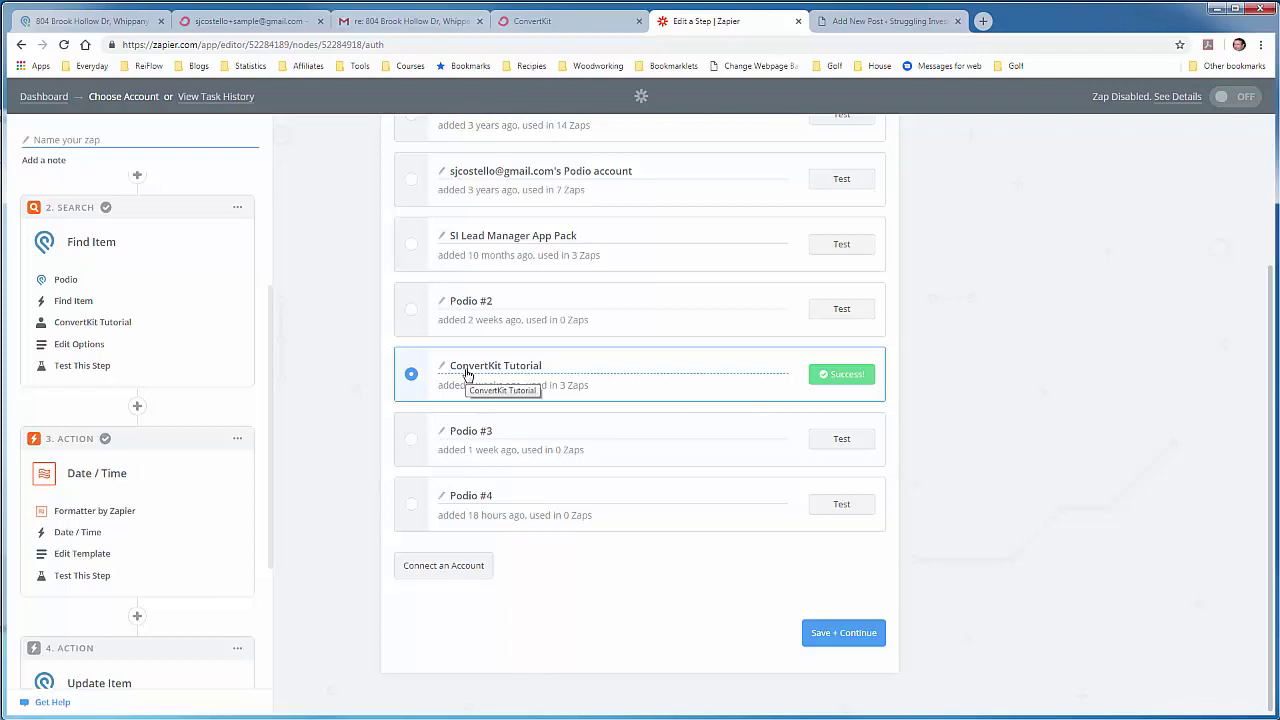
{"action": "left_click", "coordinate": [855, 632]}
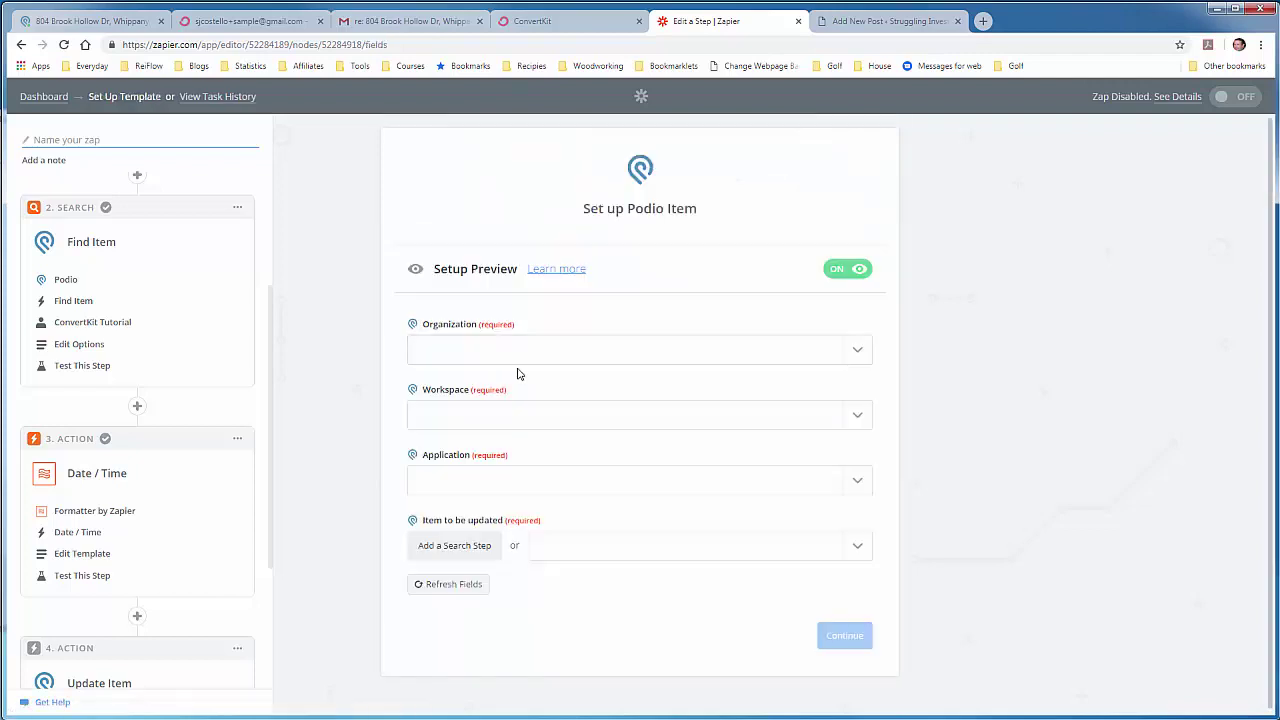
Step: Set the Podio organization to Struggling Investor, workspace to SI Lead Manager - Tutorial, and application to Properties
{"action": "left_click", "coordinate": [856, 354]}
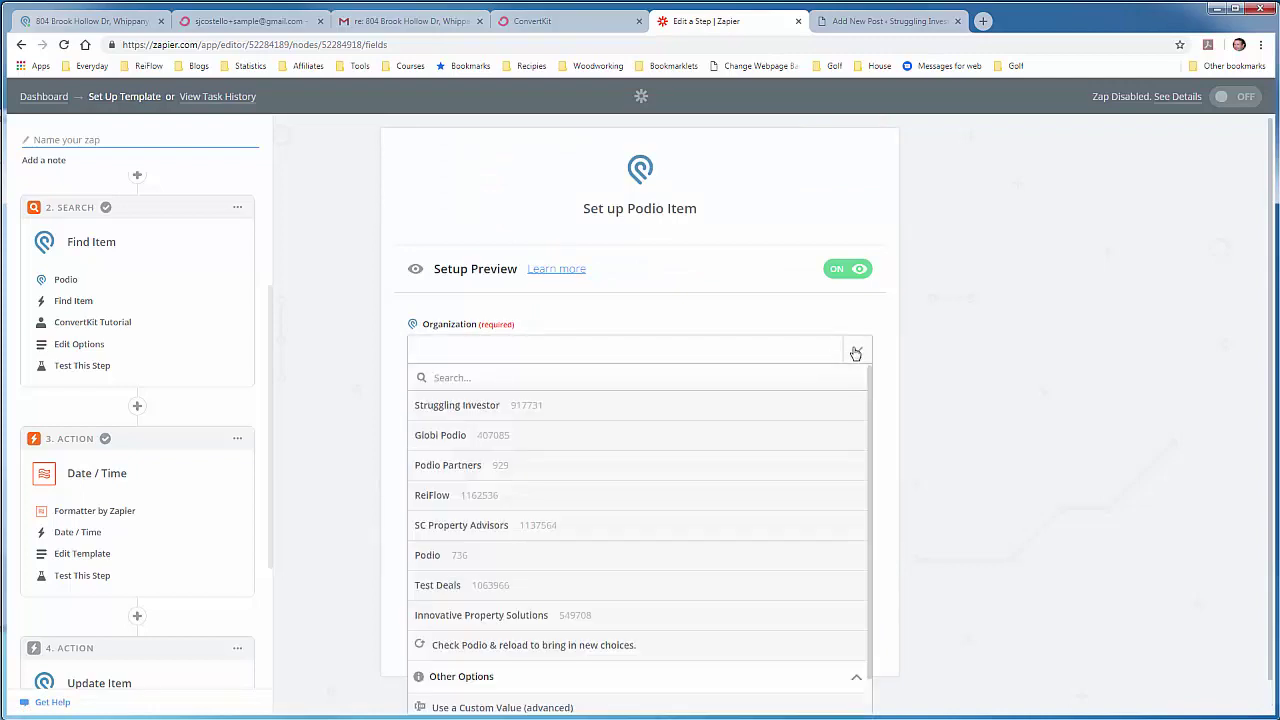
{"action": "left_click", "coordinate": [537, 411]}
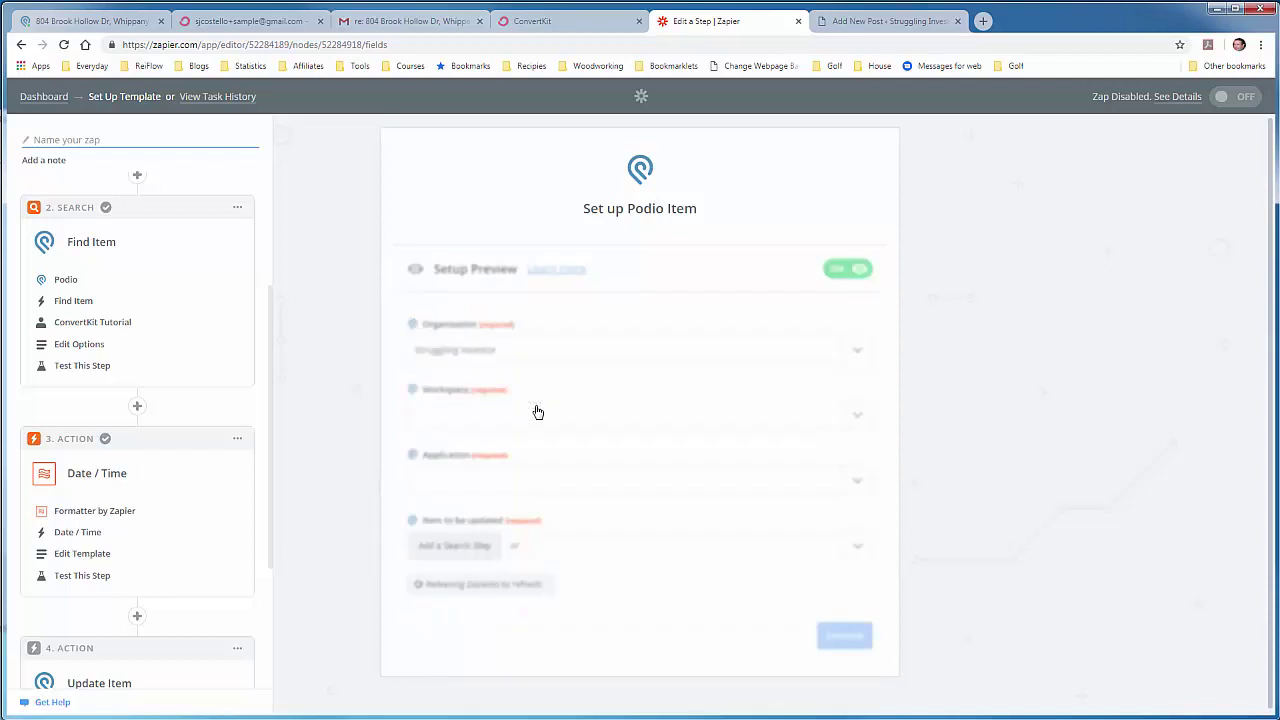
{"action": "left_click", "coordinate": [862, 419]}
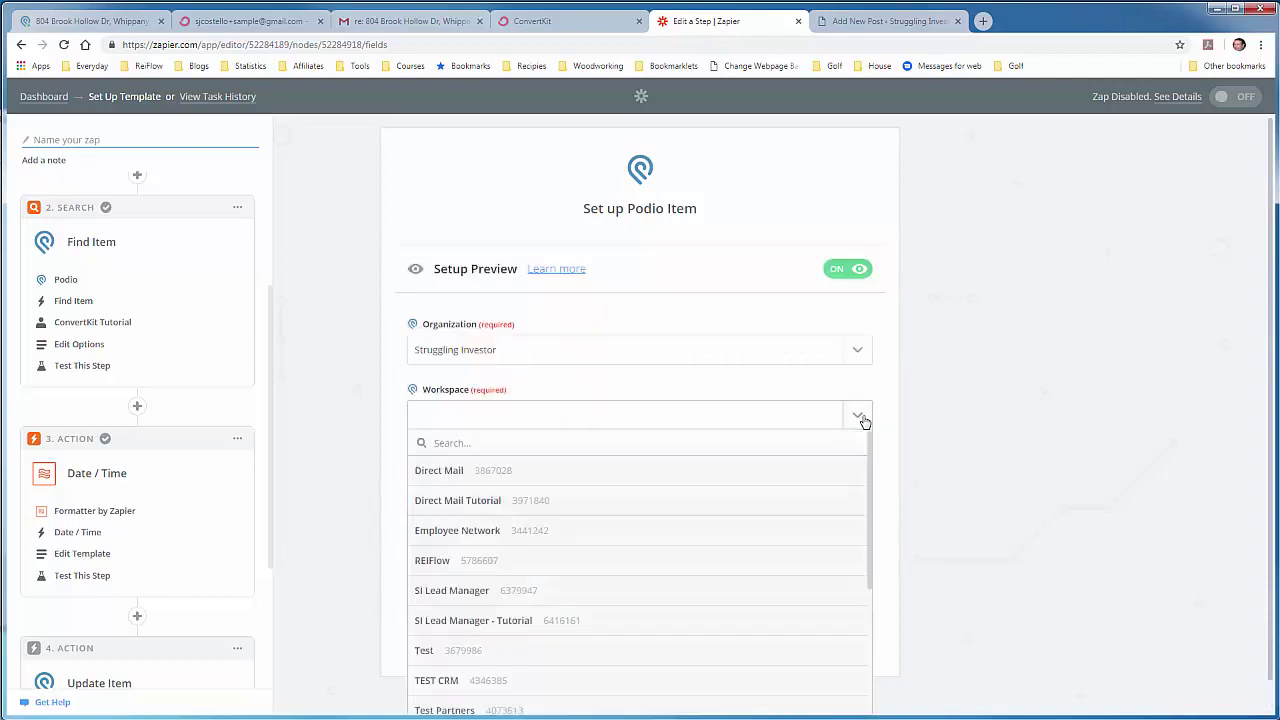
{"action": "left_click", "coordinate": [518, 617]}
{"action": "left_click", "coordinate": [862, 484]}
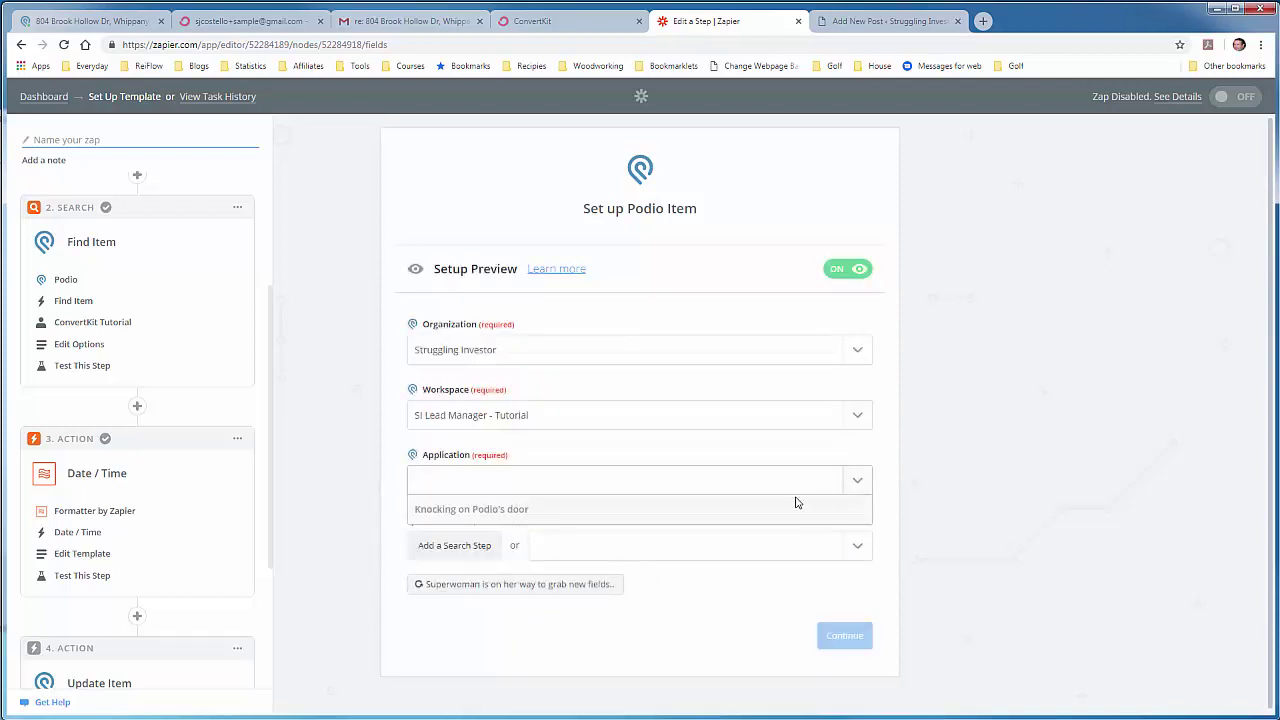
{"action": "left_click", "coordinate": [491, 536]}
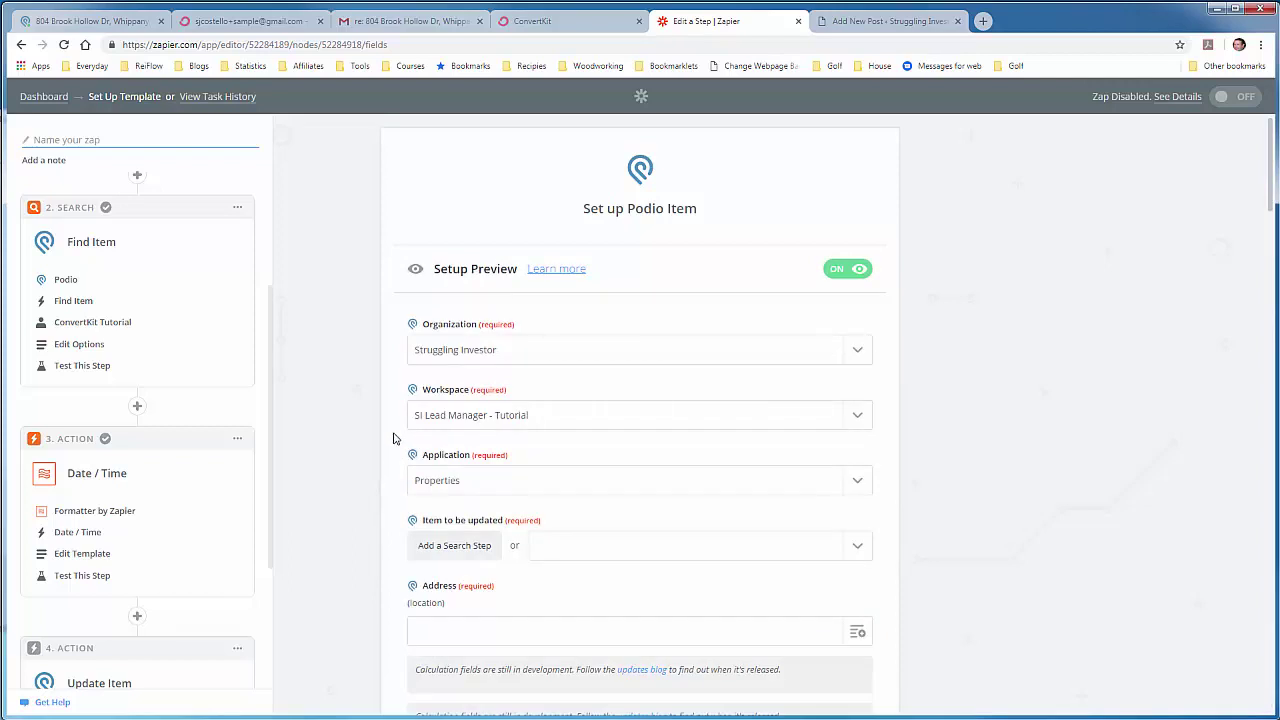
Step: Show the choices for 'Item to be updated' down to the Other Options section
{"action": "scroll", "coordinate": [393, 438], "scroll_direction": "down", "scroll_amount": 2}
{"action": "scroll", "coordinate": [393, 438], "scroll_direction": "down", "scroll_amount": 2}
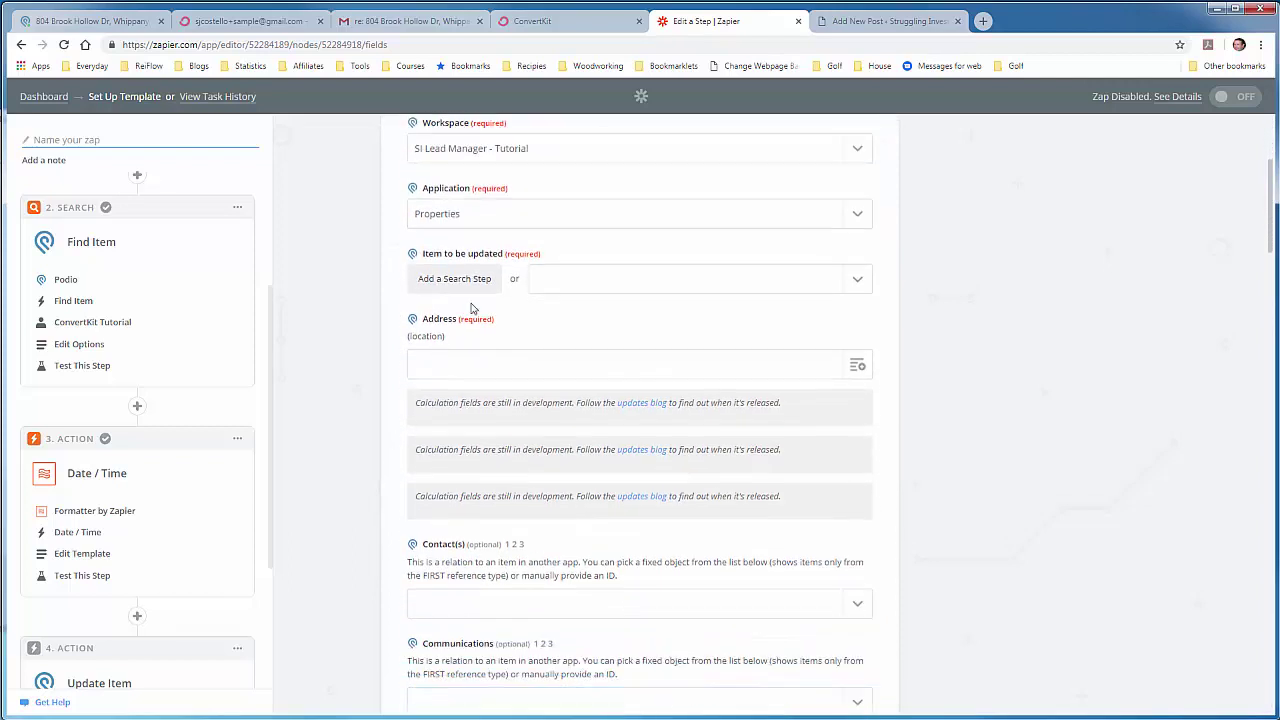
{"action": "left_click", "coordinate": [857, 285]}
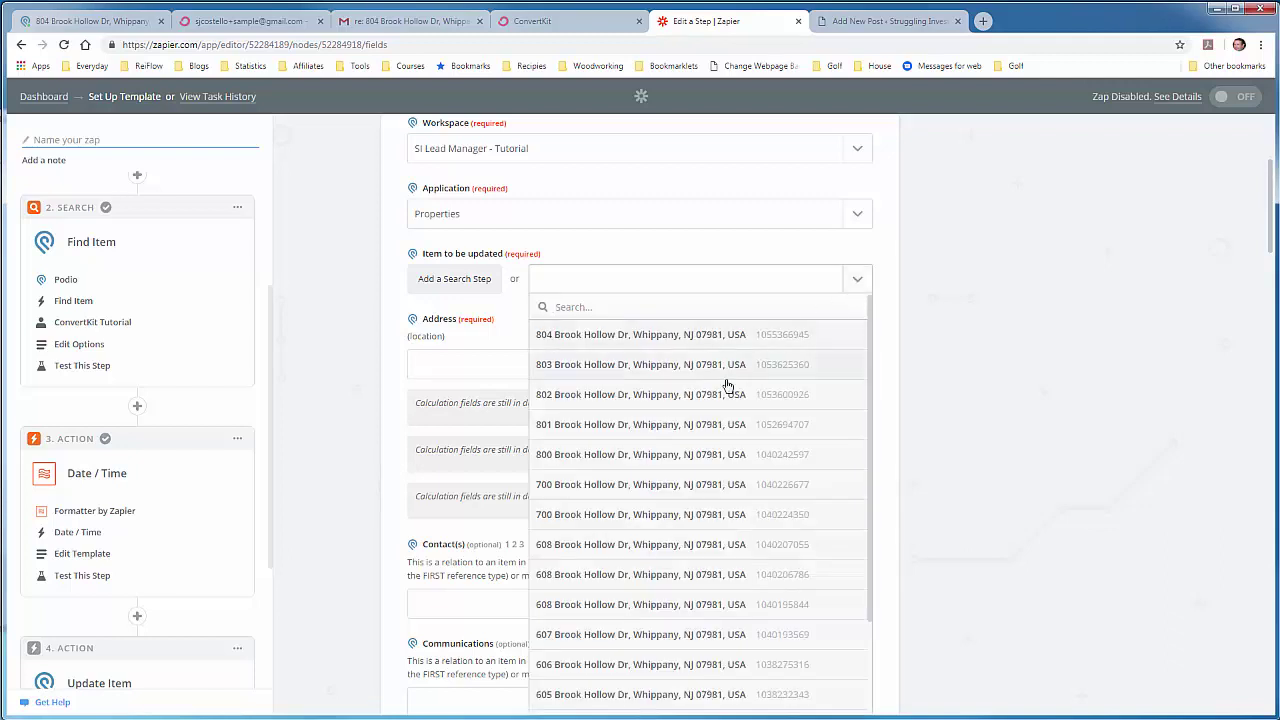
{"action": "scroll", "coordinate": [709, 452], "scroll_direction": "down", "scroll_amount": 3}
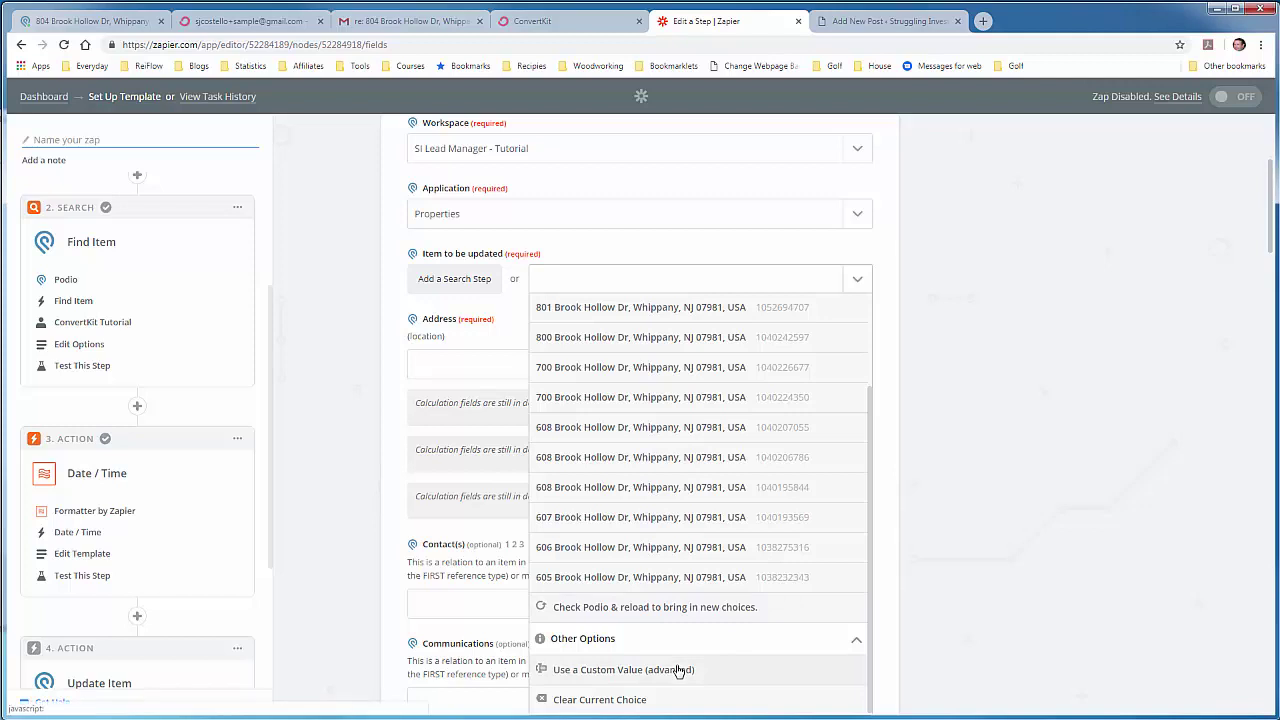
Step: Set 'Item to be updated' to a custom value using the Item ID from step 2's Find Item
{"action": "left_click", "coordinate": [677, 670]}
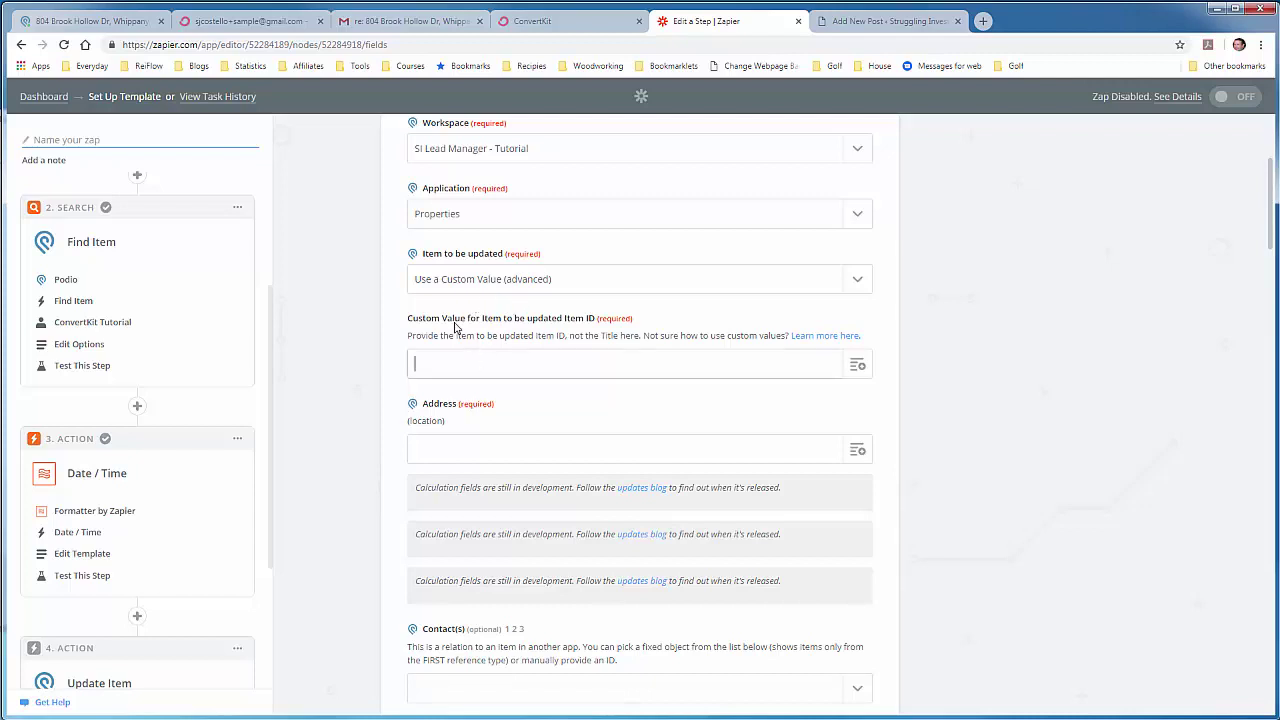
{"action": "left_click", "coordinate": [858, 365]}
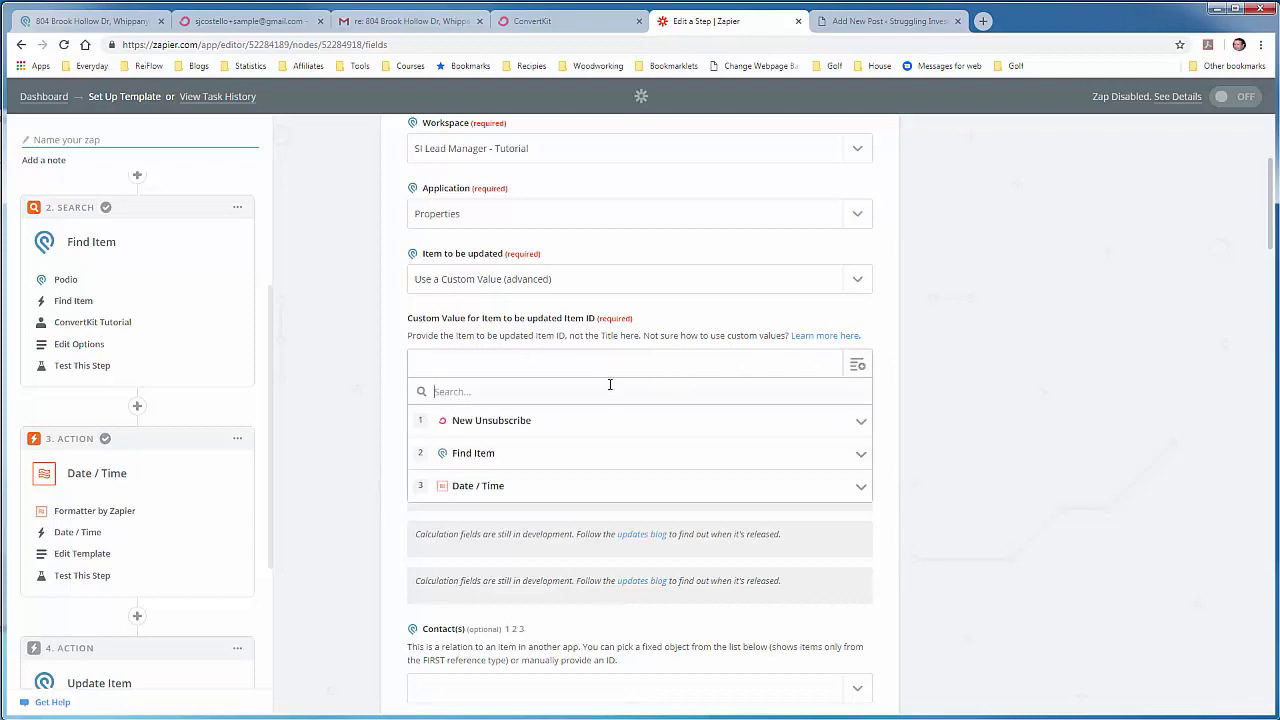
{"action": "left_click", "coordinate": [523, 456]}
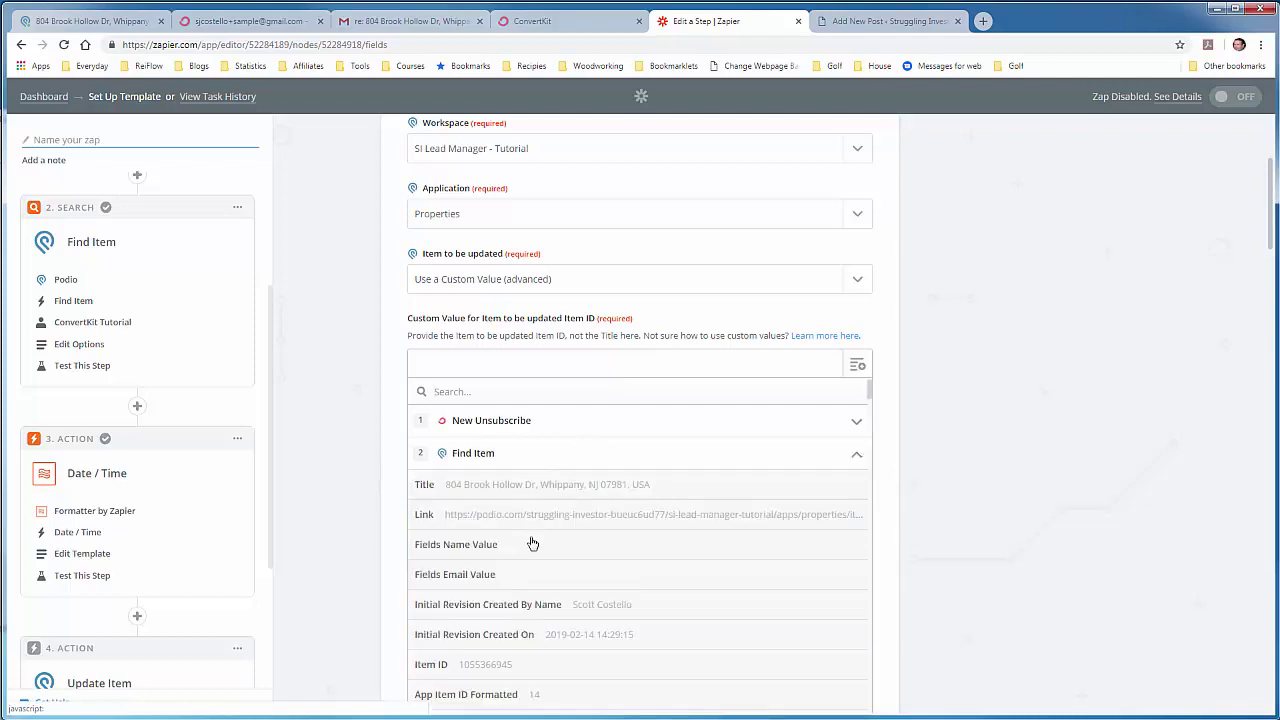
{"action": "left_click", "coordinate": [507, 665]}
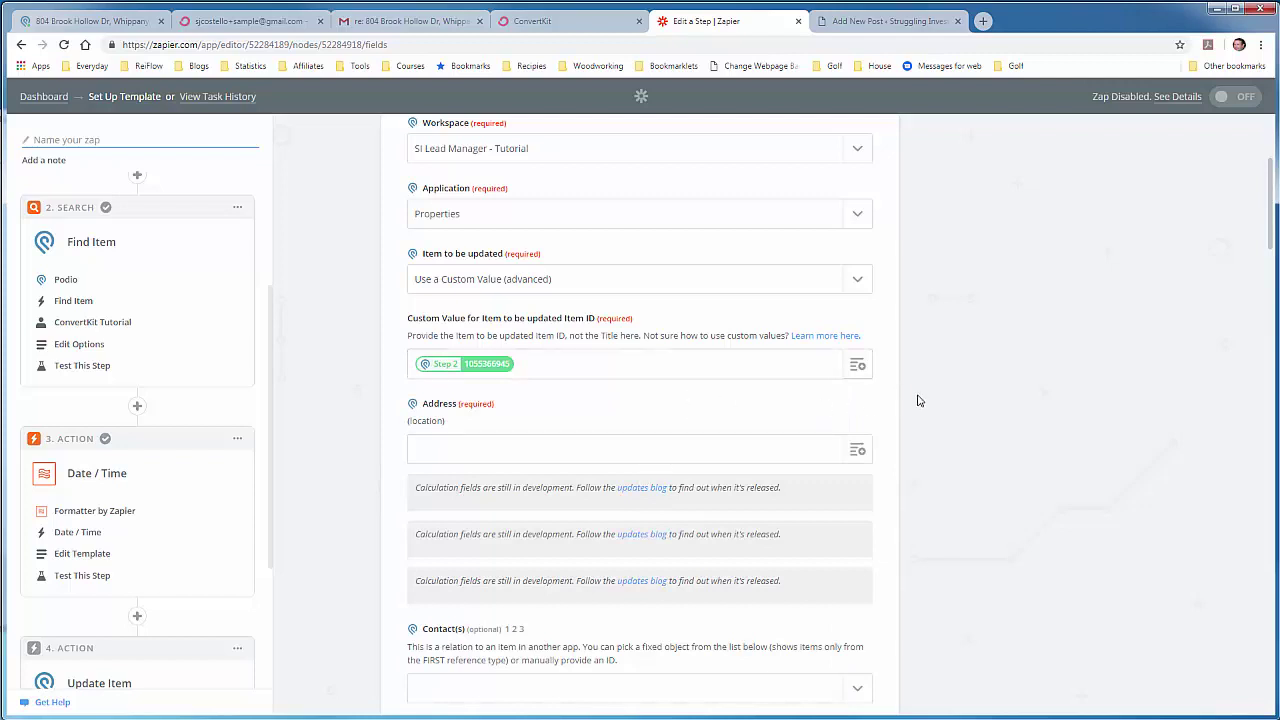
{"action": "scroll", "coordinate": [908, 399], "scroll_direction": "down", "scroll_amount": 1}
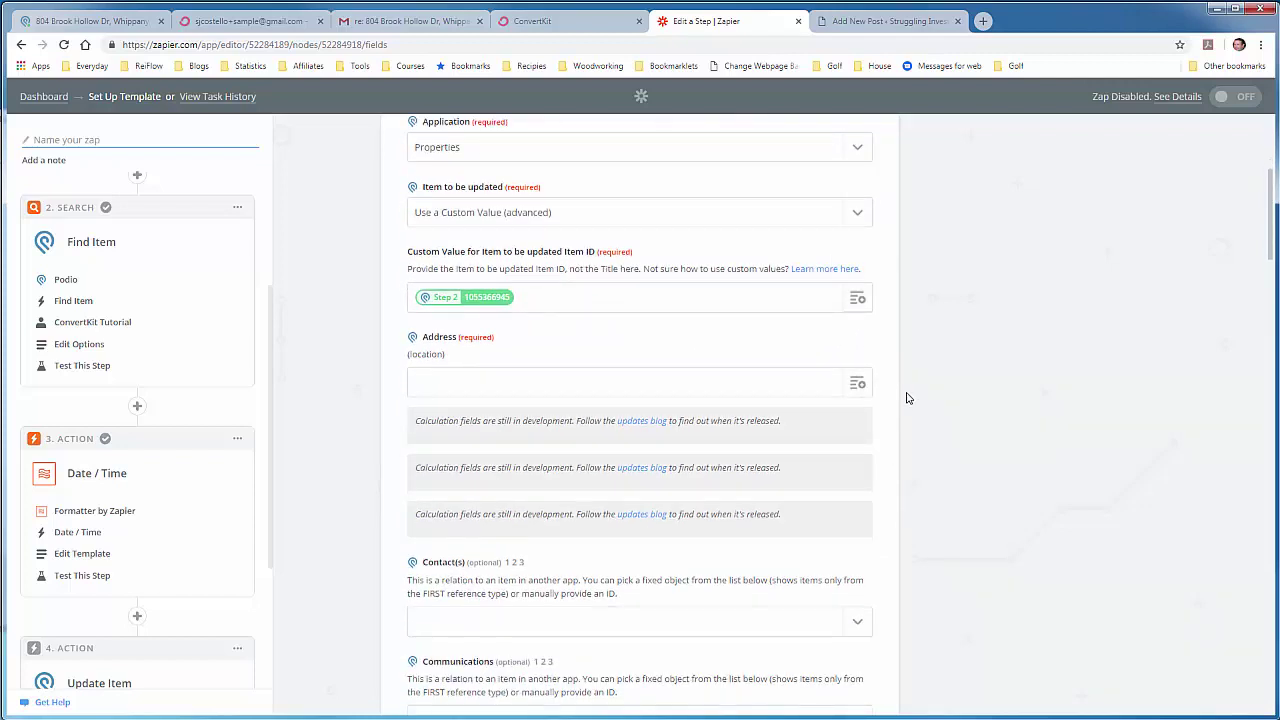
{"action": "scroll", "coordinate": [908, 399], "scroll_direction": "down", "scroll_amount": 1}
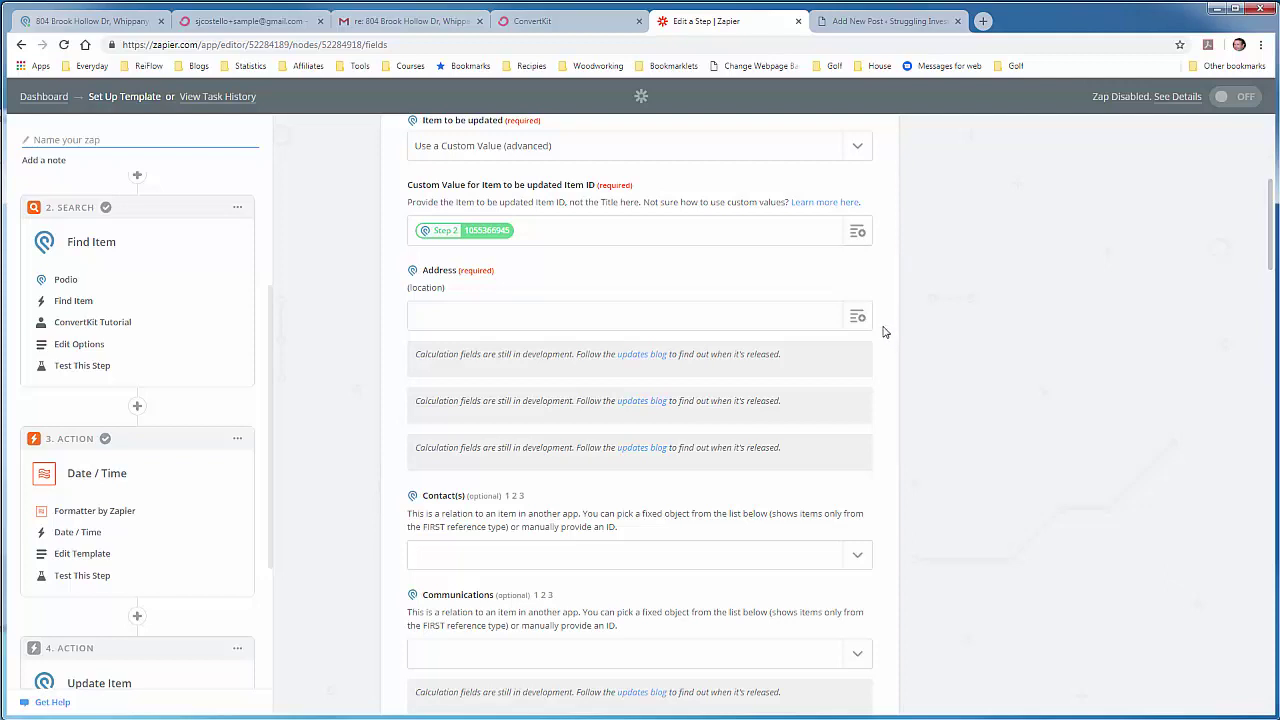
Step: Fill Address with Find Item's Fields Address 2 Formatted value, found by searching 'address'
{"action": "left_click", "coordinate": [859, 317]}
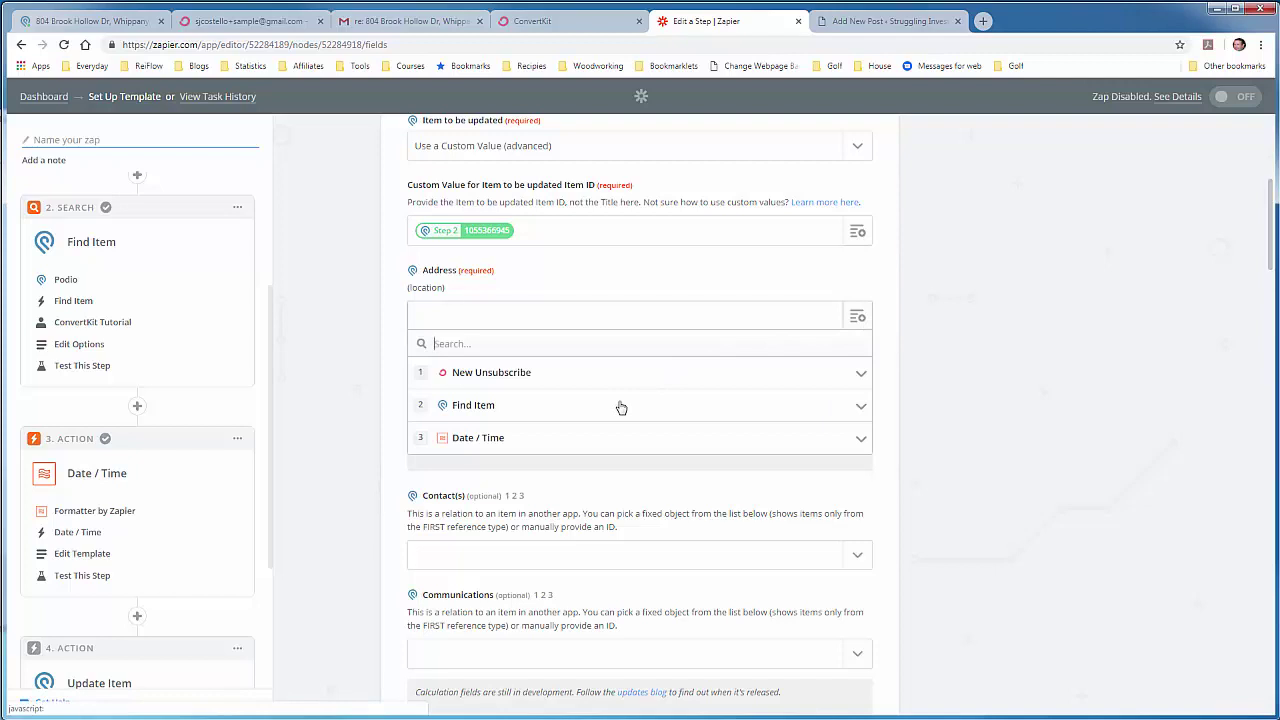
{"action": "left_click", "coordinate": [621, 408]}
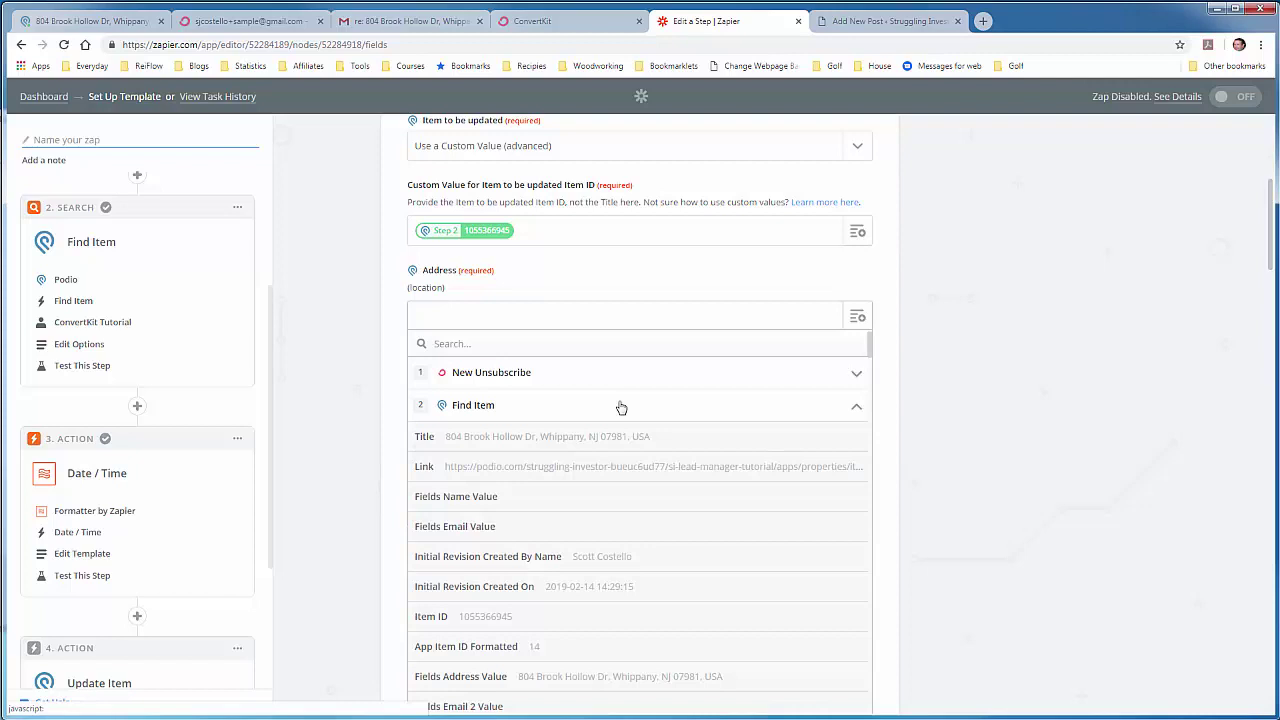
{"action": "left_click", "coordinate": [605, 339]}
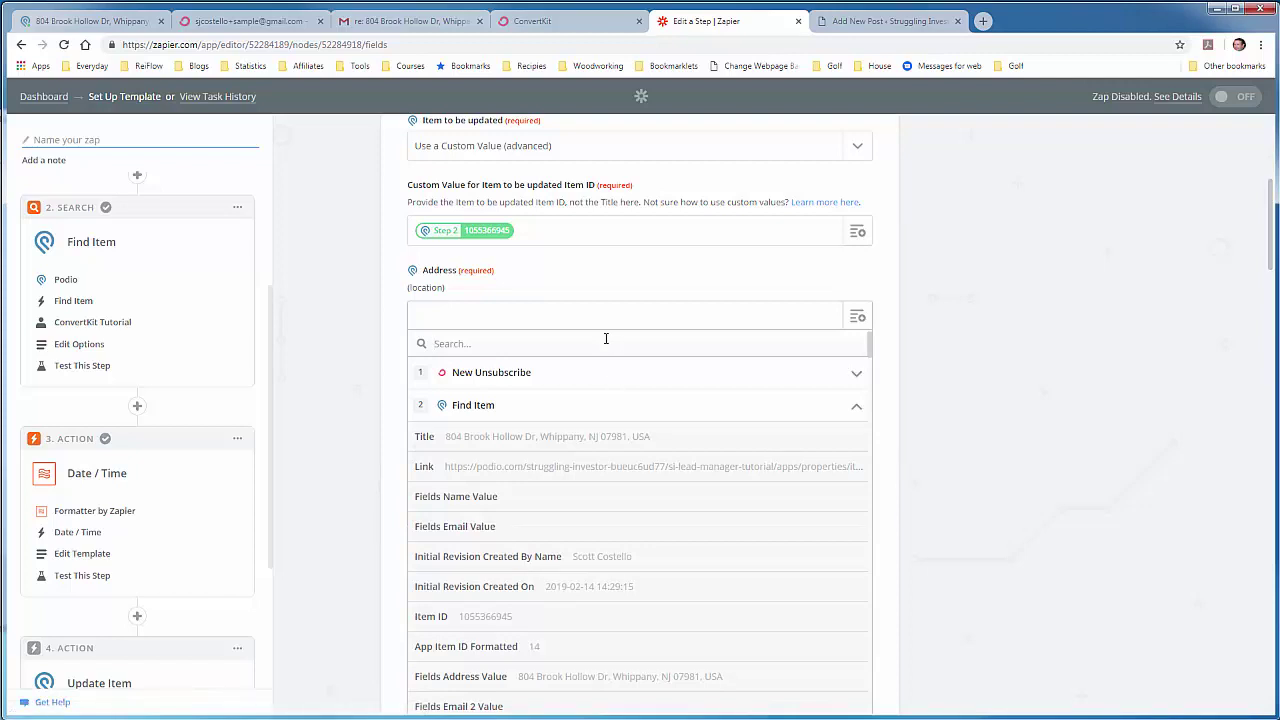
{"action": "type", "text": "address"}
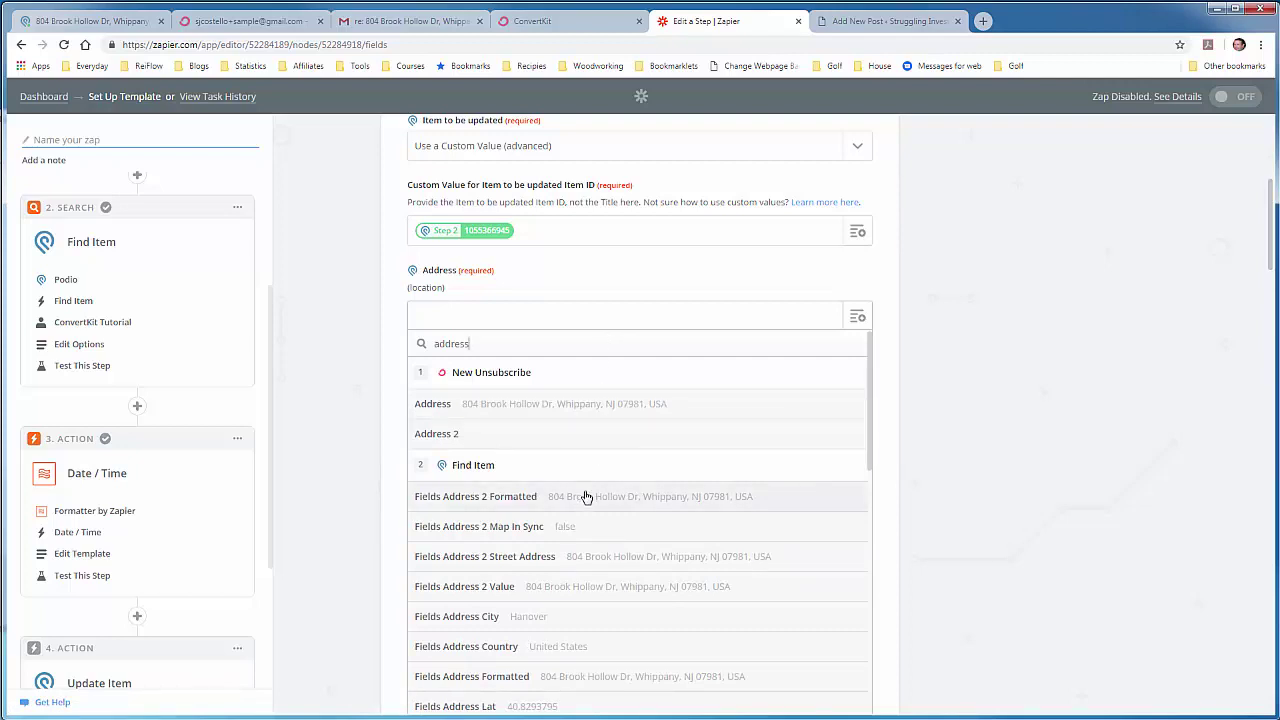
{"action": "left_click", "coordinate": [587, 497]}
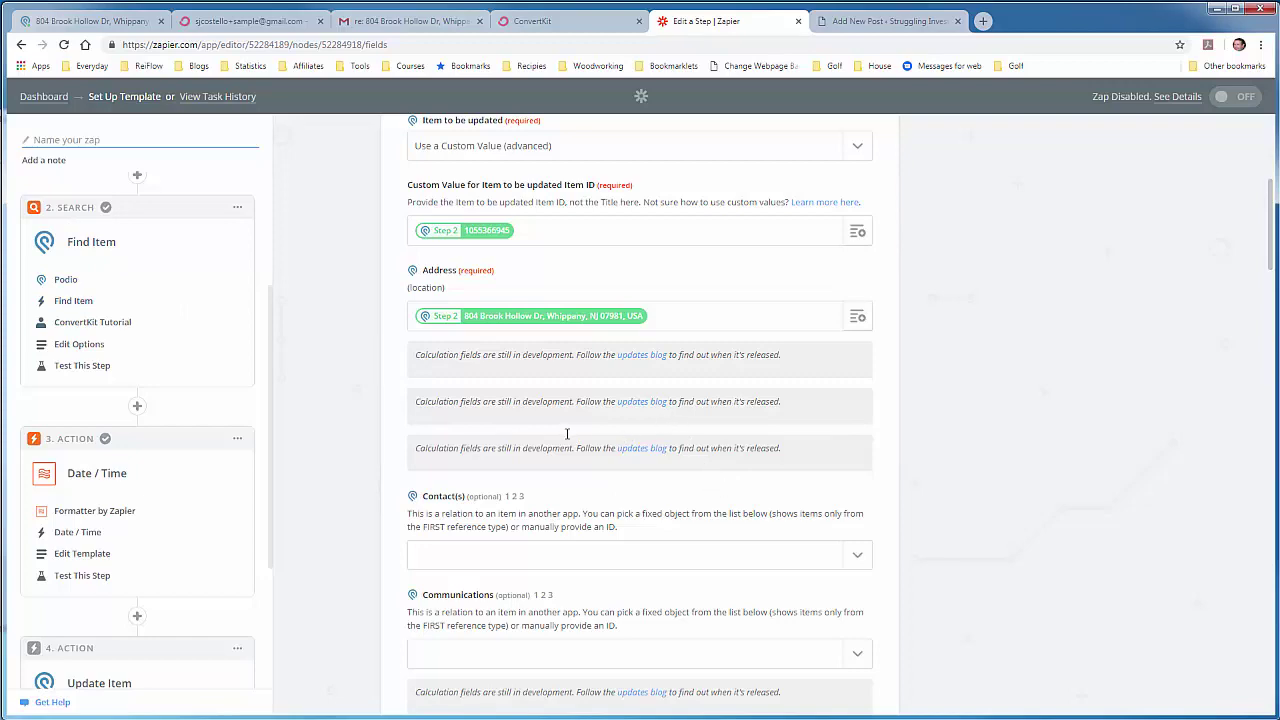
Step: Bring up the WordPress post with the ConvertKit Log setup notes
{"action": "scroll", "coordinate": [570, 438], "scroll_direction": "down", "scroll_amount": 4}
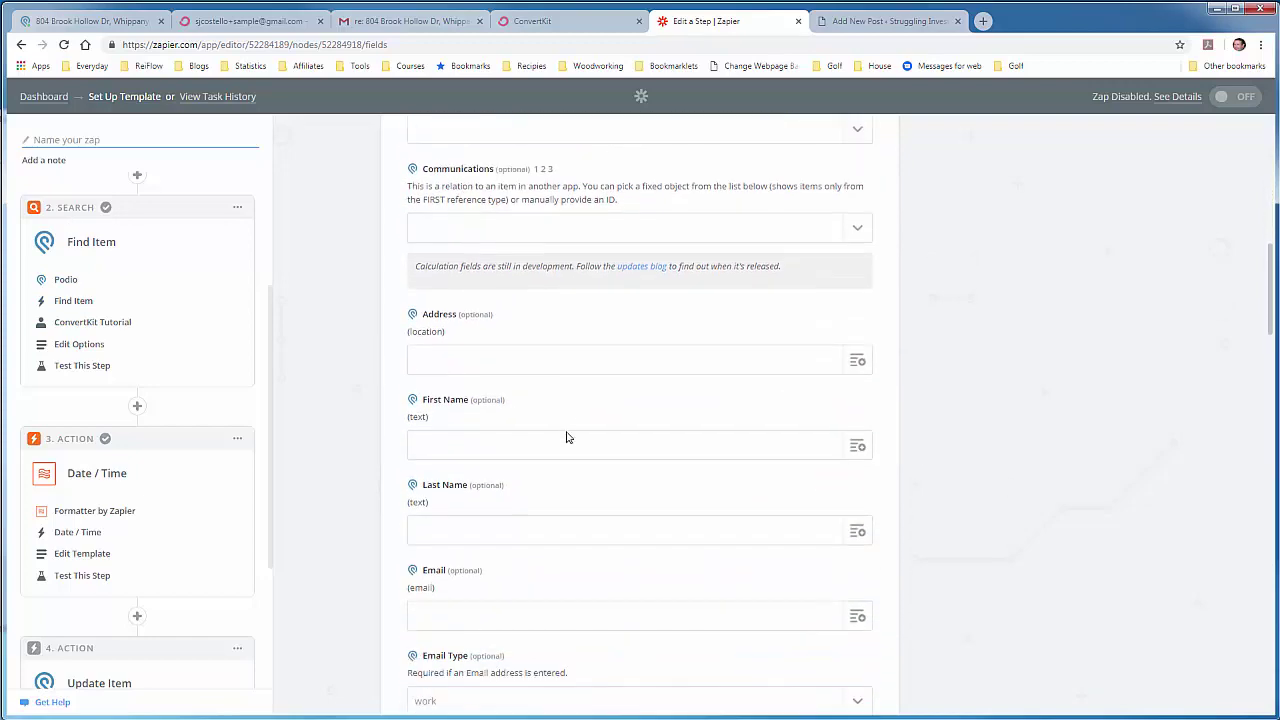
{"action": "scroll", "coordinate": [566, 437], "scroll_direction": "down", "scroll_amount": 5}
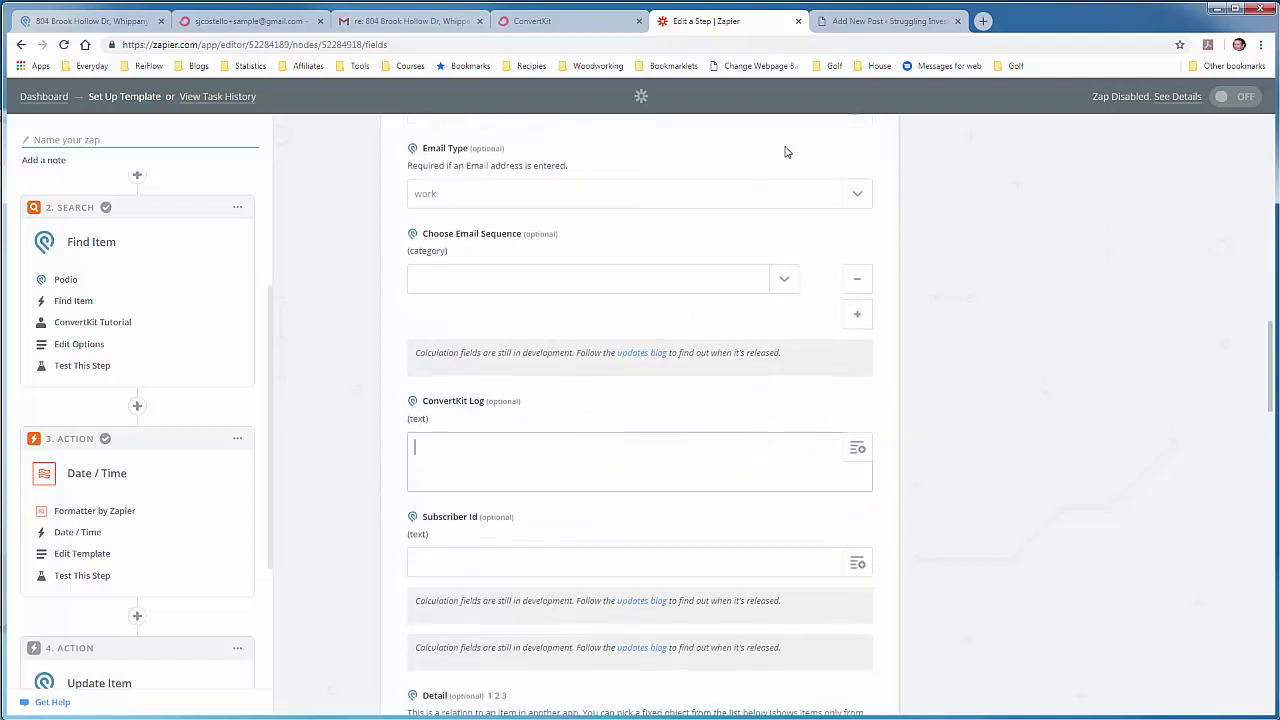
{"action": "left_click", "coordinate": [866, 28]}
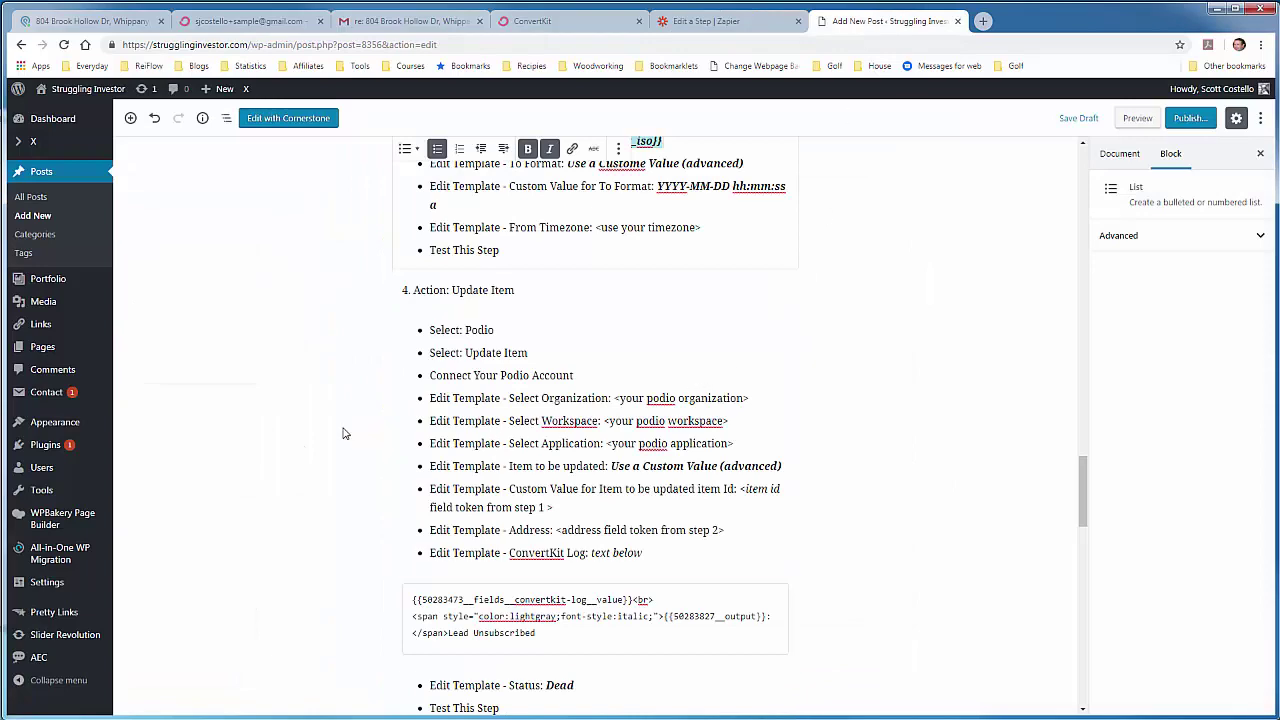
Step: Copy the ConvertKit Log template code from the WordPress post's code block
{"action": "scroll", "coordinate": [342, 433], "scroll_direction": "down", "scroll_amount": 2}
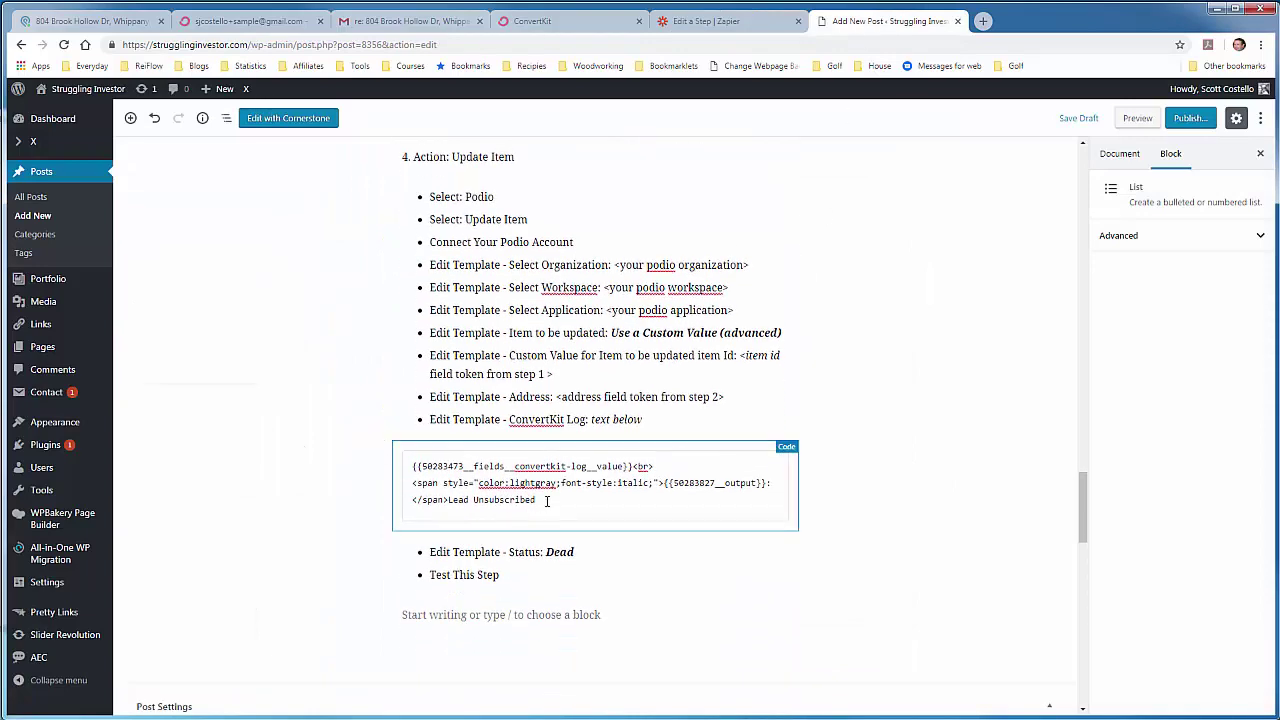
{"action": "left_click_drag", "start_coordinate": [536, 500], "coordinate": [412, 466]}
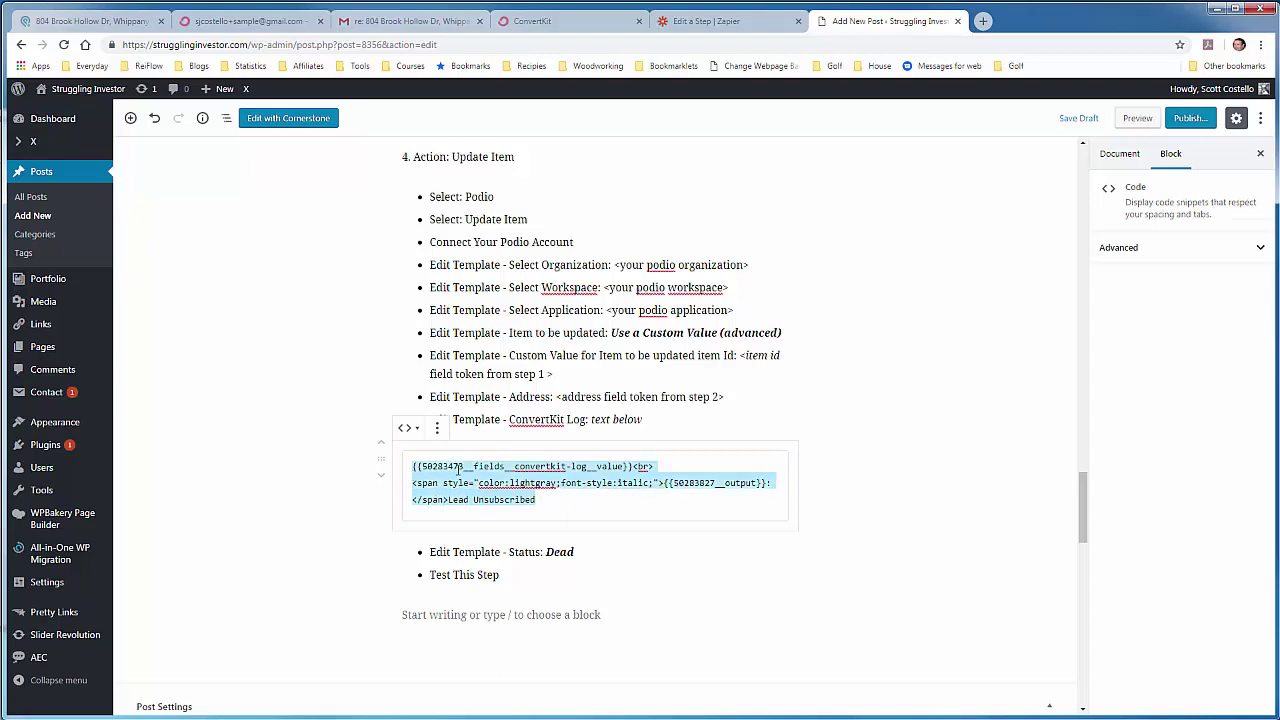
{"action": "right_click", "coordinate": [459, 470]}
{"action": "left_click", "coordinate": [488, 496]}
Step: Paste the log template into Zapier's ConvertKit Log field and delete its leading 'No data' placeholder
{"action": "left_click", "coordinate": [716, 25]}
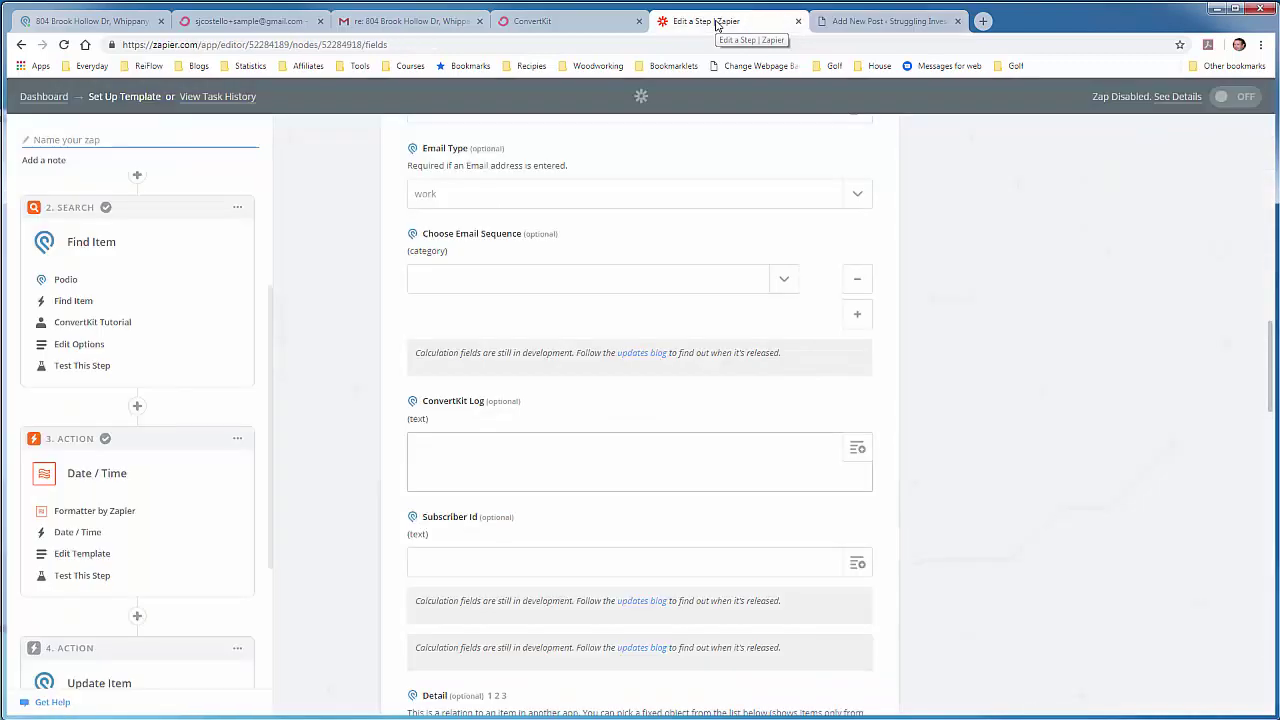
{"action": "right_click", "coordinate": [434, 445]}
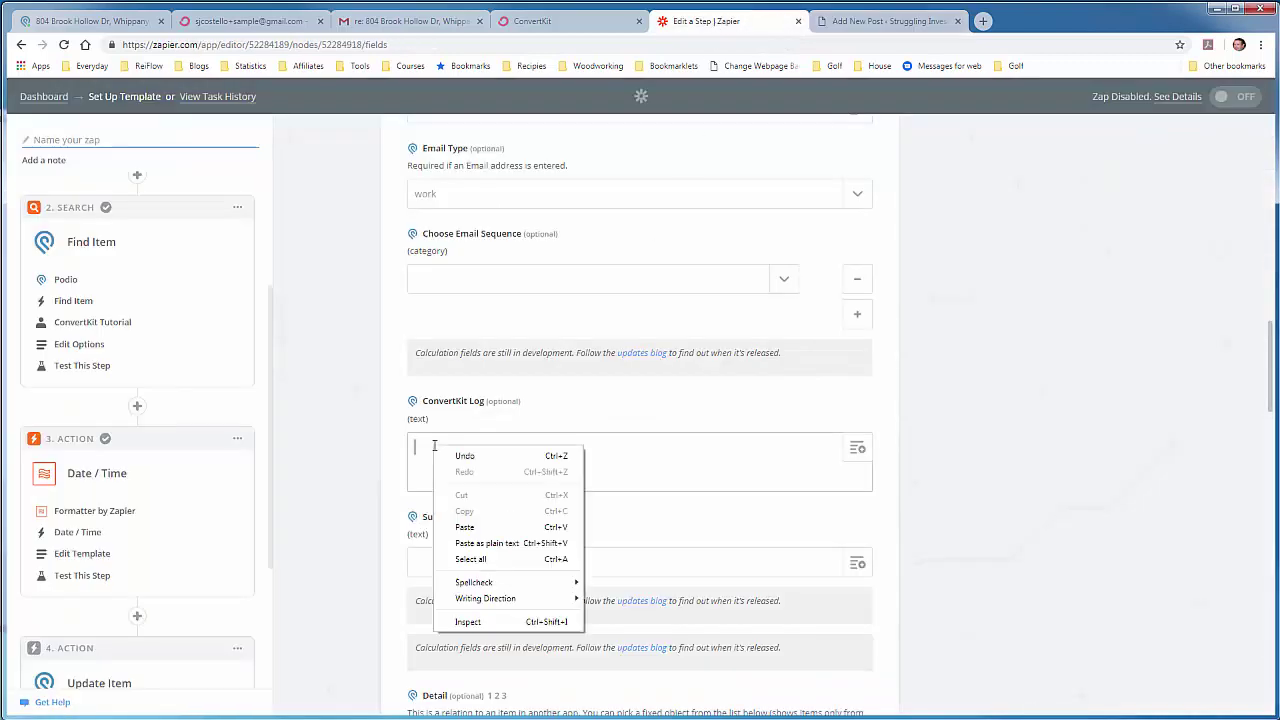
{"action": "left_click", "coordinate": [480, 530]}
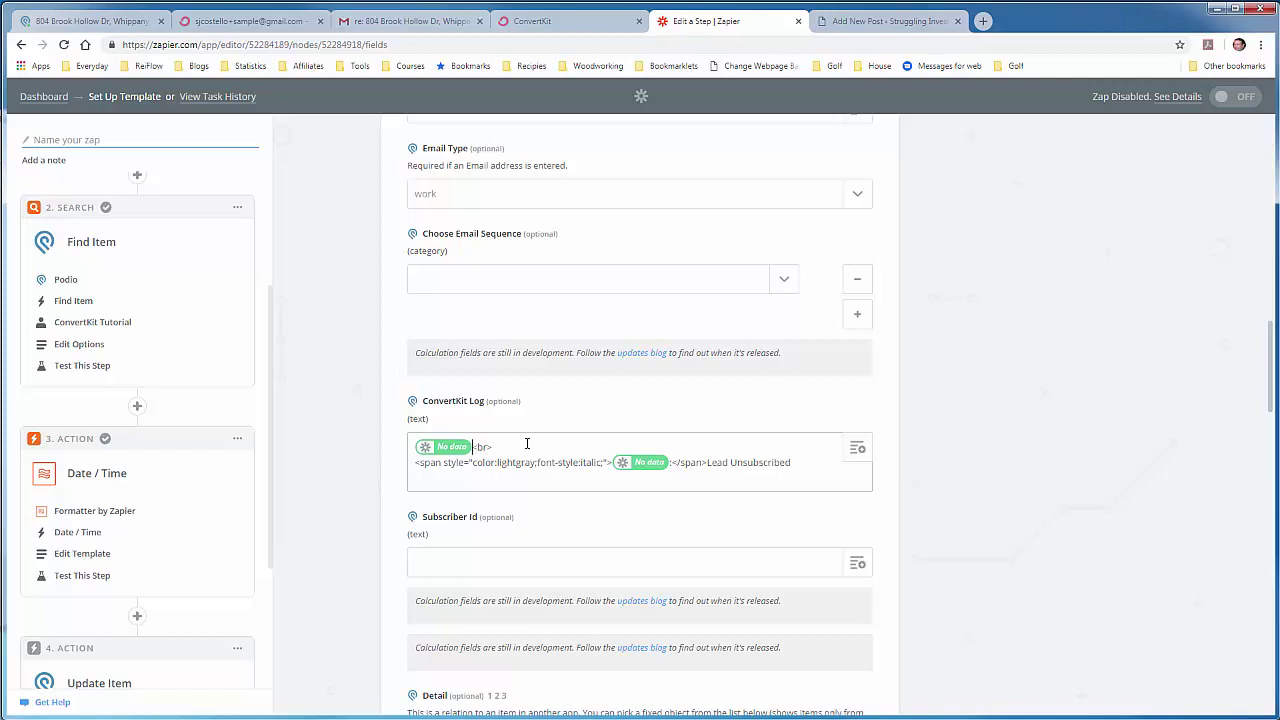
{"action": "key", "text": "BackSpace"}
{"action": "left_click", "coordinate": [857, 451]}
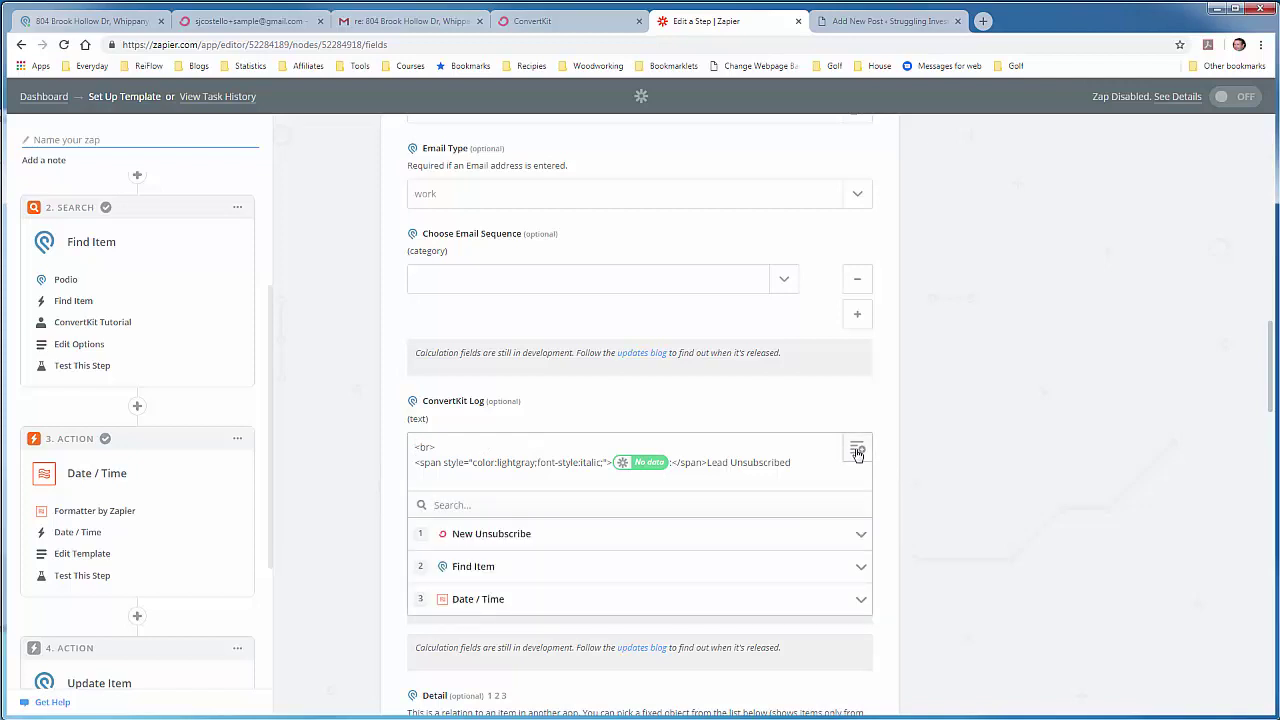
Step: Insert the lead's existing ConvertKit Log value from step 2, found by searching 'Log'
{"action": "left_click", "coordinate": [568, 511]}
{"action": "type", "text": "Log"}
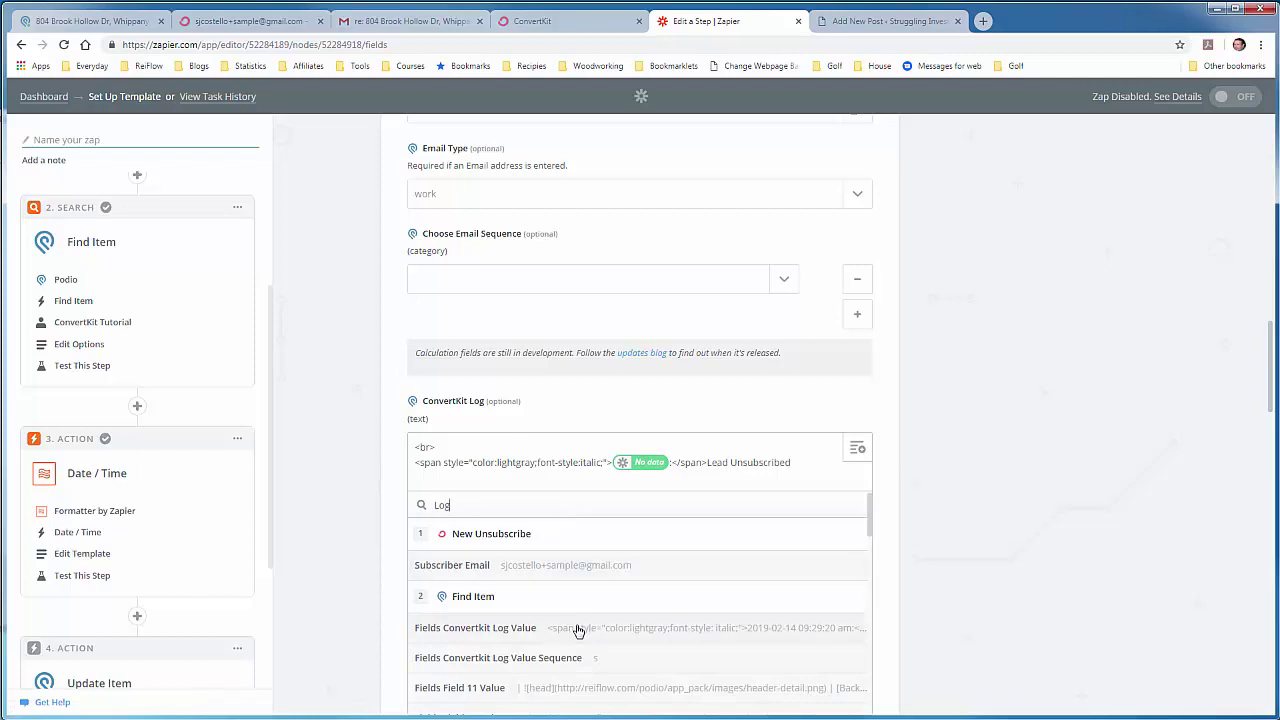
{"action": "scroll", "coordinate": [578, 634], "scroll_direction": "down", "scroll_amount": 1}
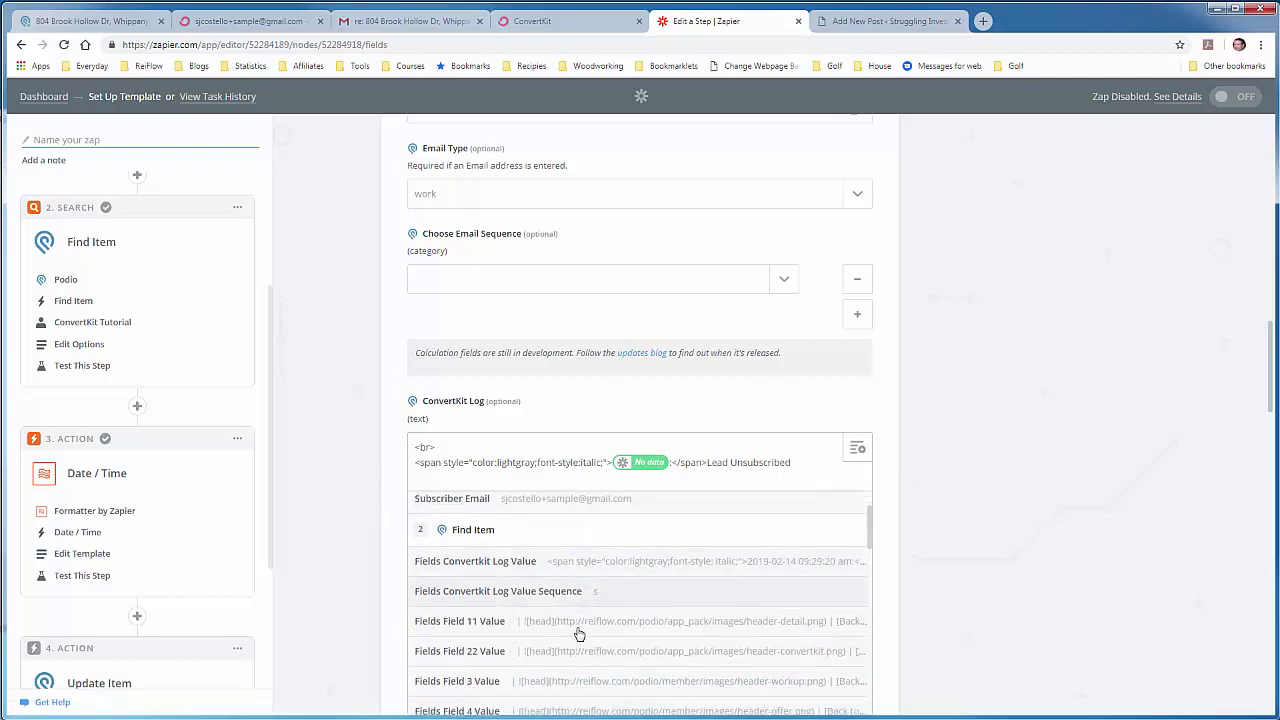
{"action": "left_click", "coordinate": [548, 568]}
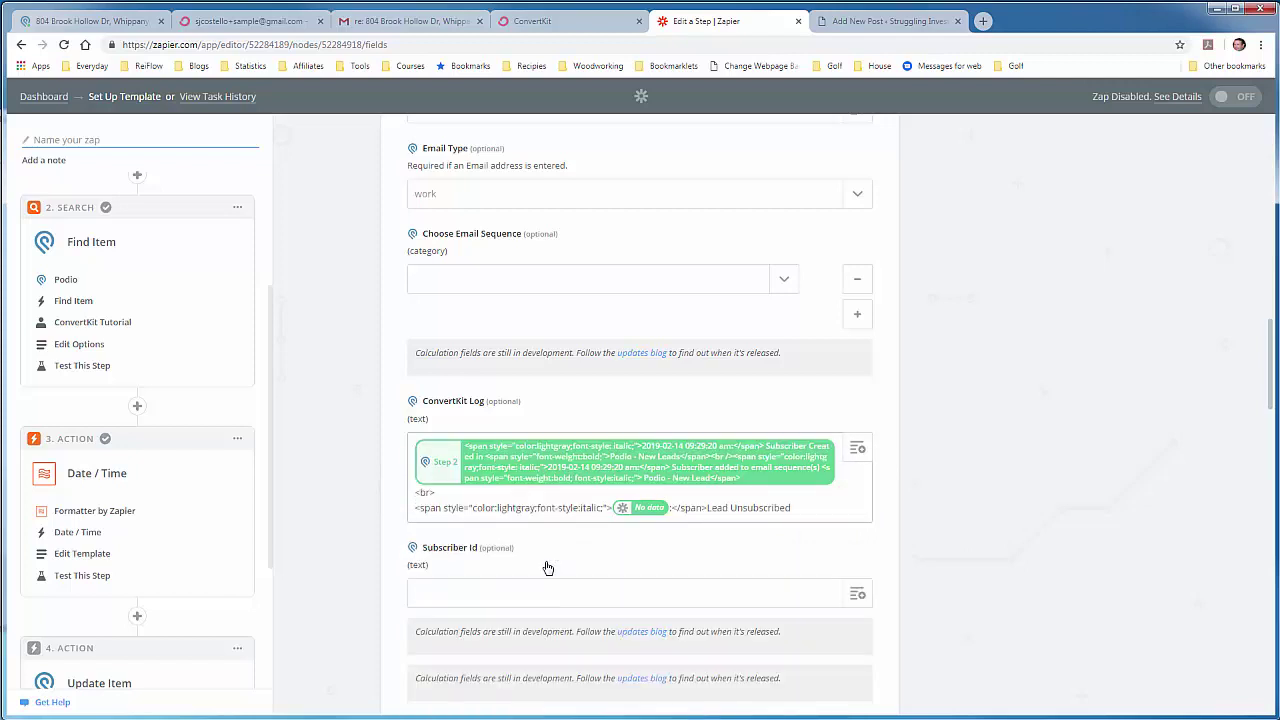
Step: Delete the remaining 'No data' reference from the log template's date line
{"action": "left_click", "coordinate": [555, 482]}
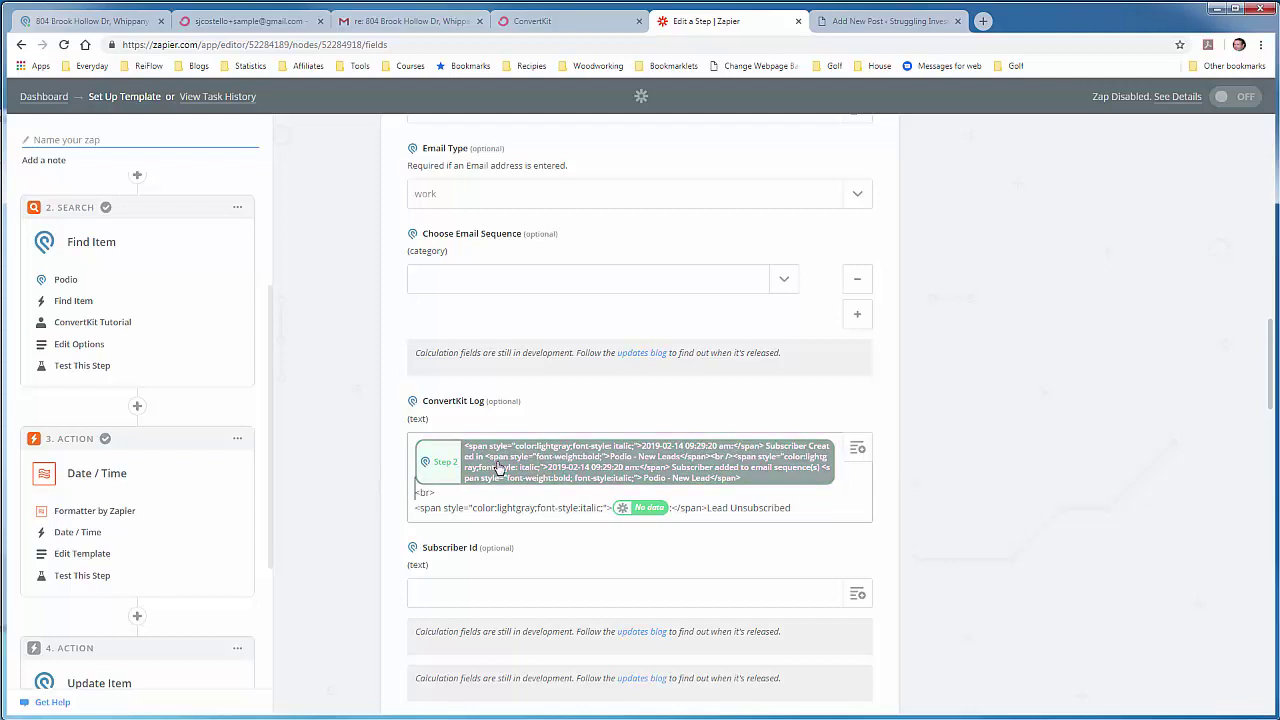
{"action": "left_click_drag", "start_coordinate": [436, 492], "coordinate": [414, 494]}
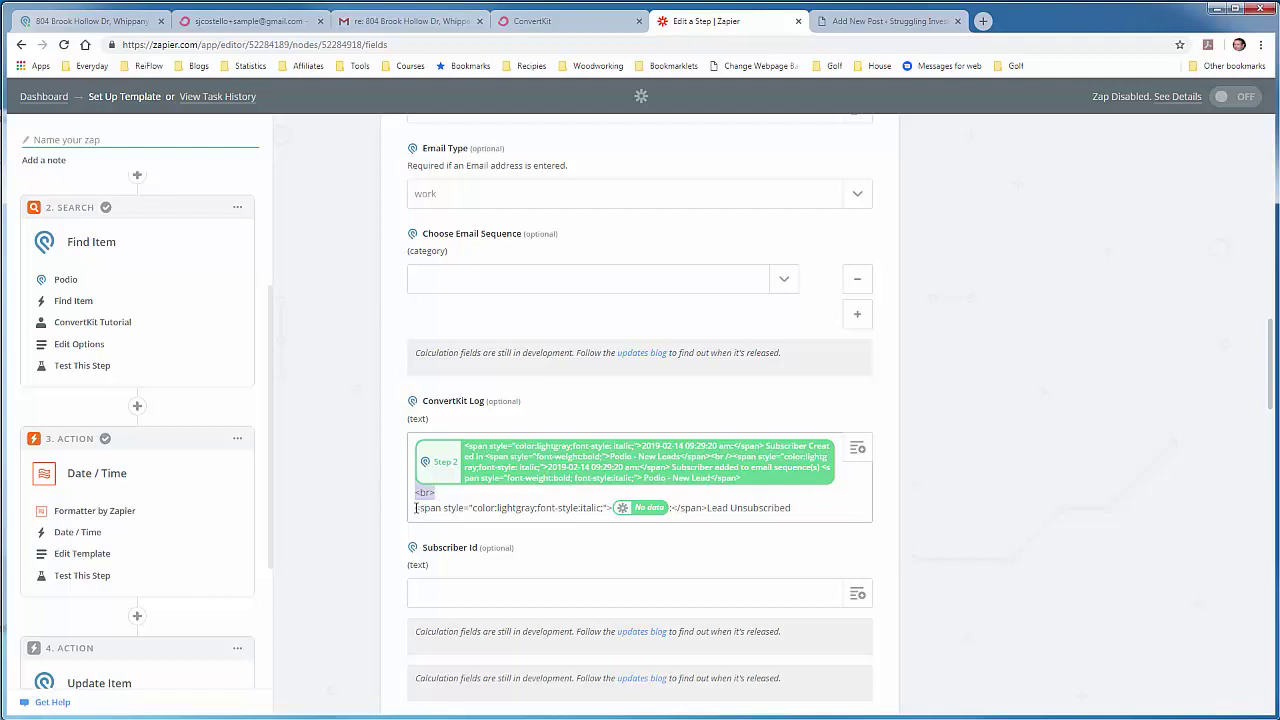
{"action": "left_click_drag", "start_coordinate": [415, 508], "coordinate": [796, 508]}
{"action": "left_click", "coordinate": [796, 508]}
{"action": "left_click", "coordinate": [669, 507]}
{"action": "key", "text": "BackSpace"}
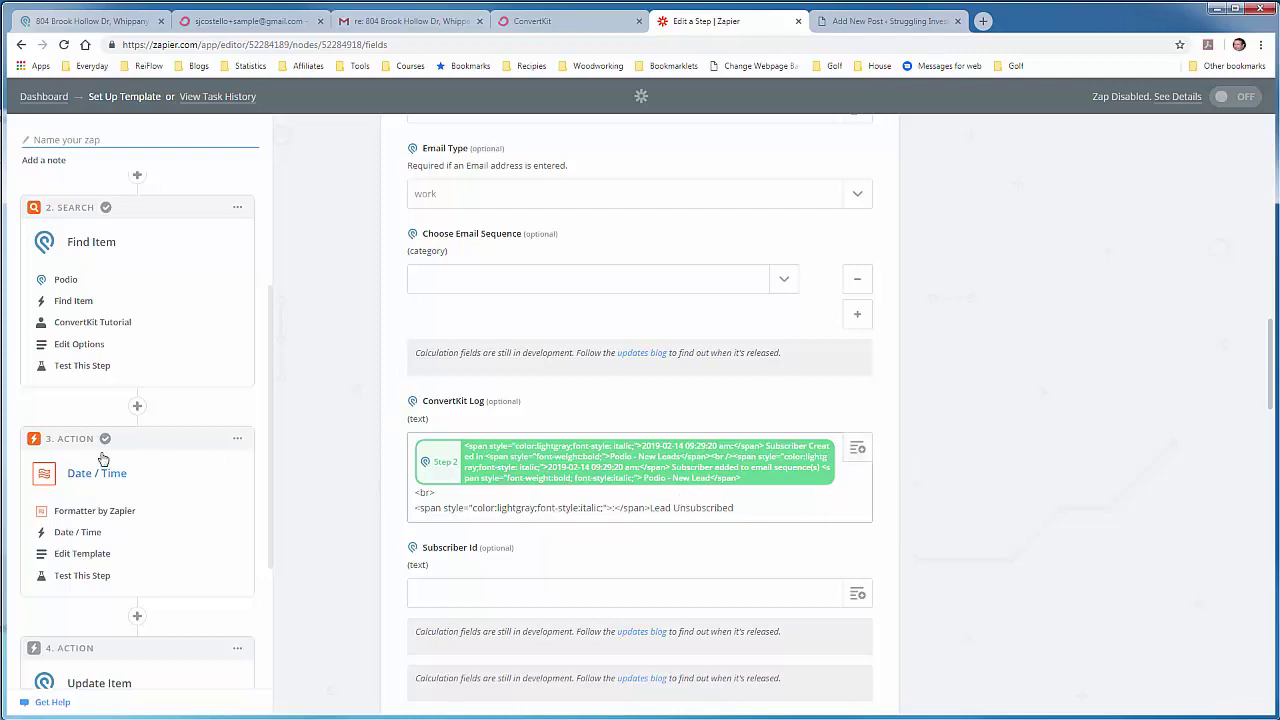
Step: Insert step 3 Date / Time's Output timestamp into the date span
{"action": "left_click", "coordinate": [858, 449]}
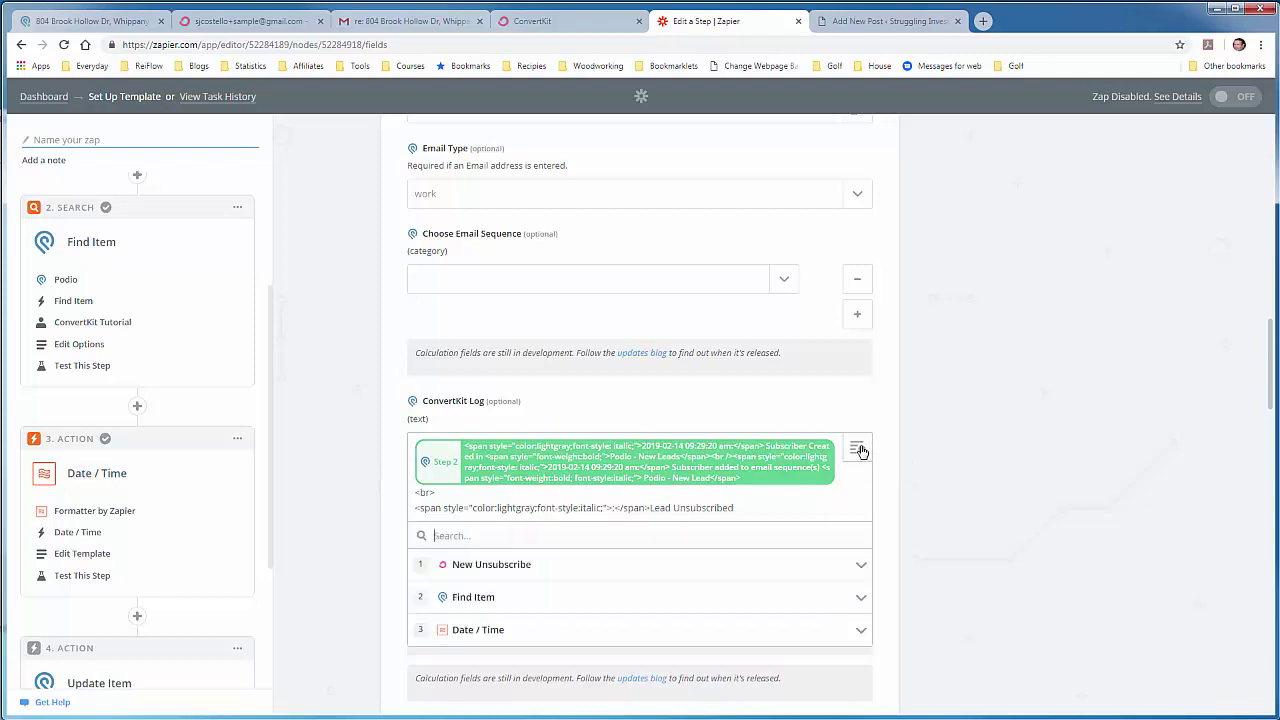
{"action": "left_click", "coordinate": [460, 630]}
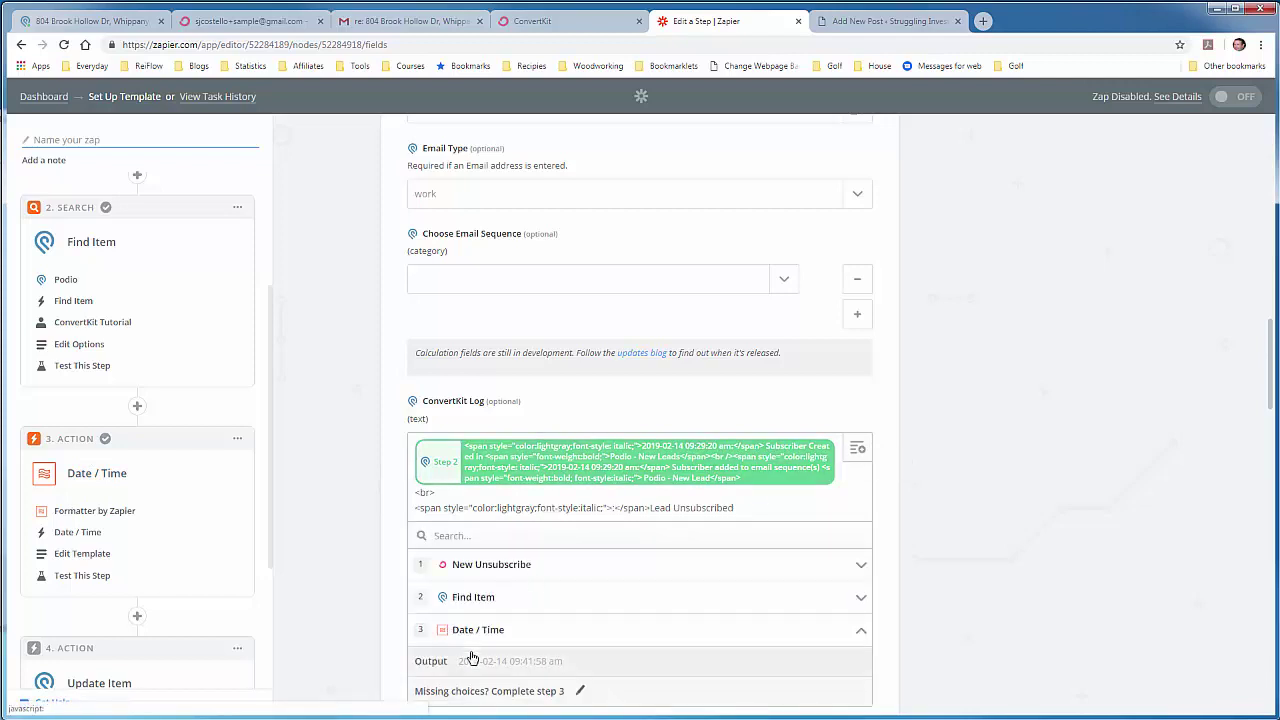
{"action": "left_click", "coordinate": [471, 659]}
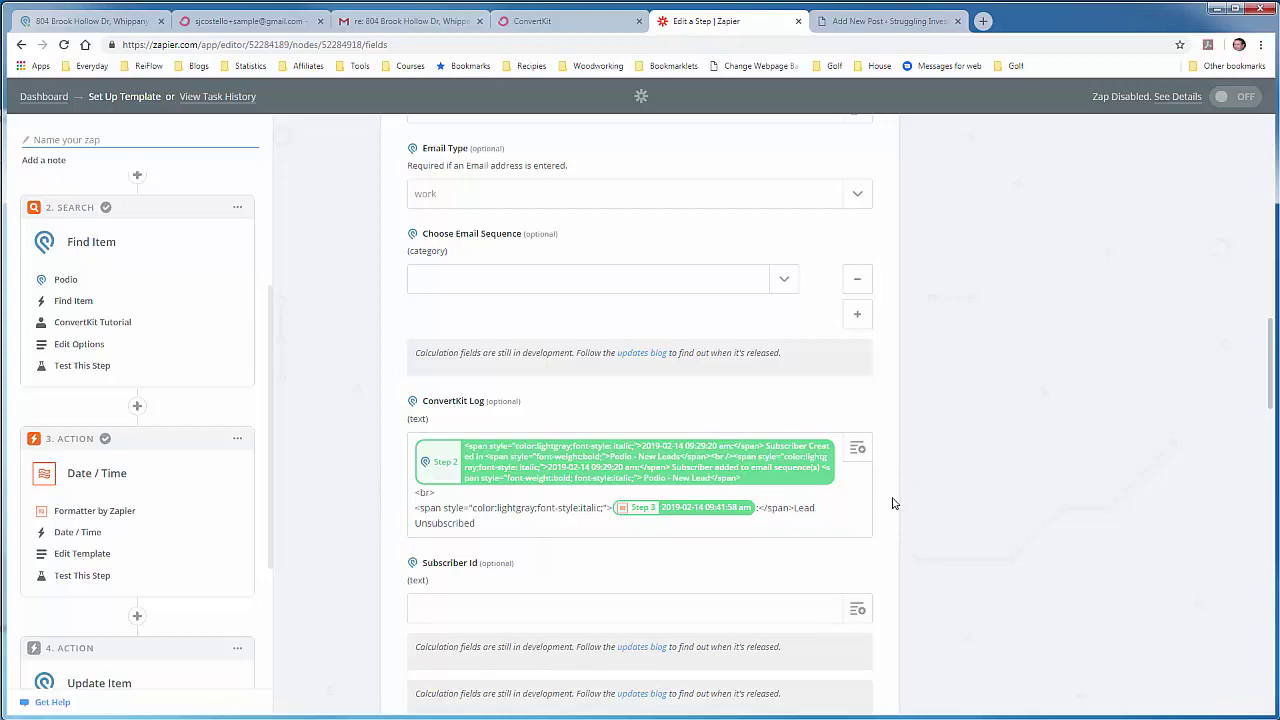
Step: Set the Podio Status field to Dead and leave the remaining optional fields empty
{"action": "scroll", "coordinate": [894, 503], "scroll_direction": "down", "scroll_amount": 3}
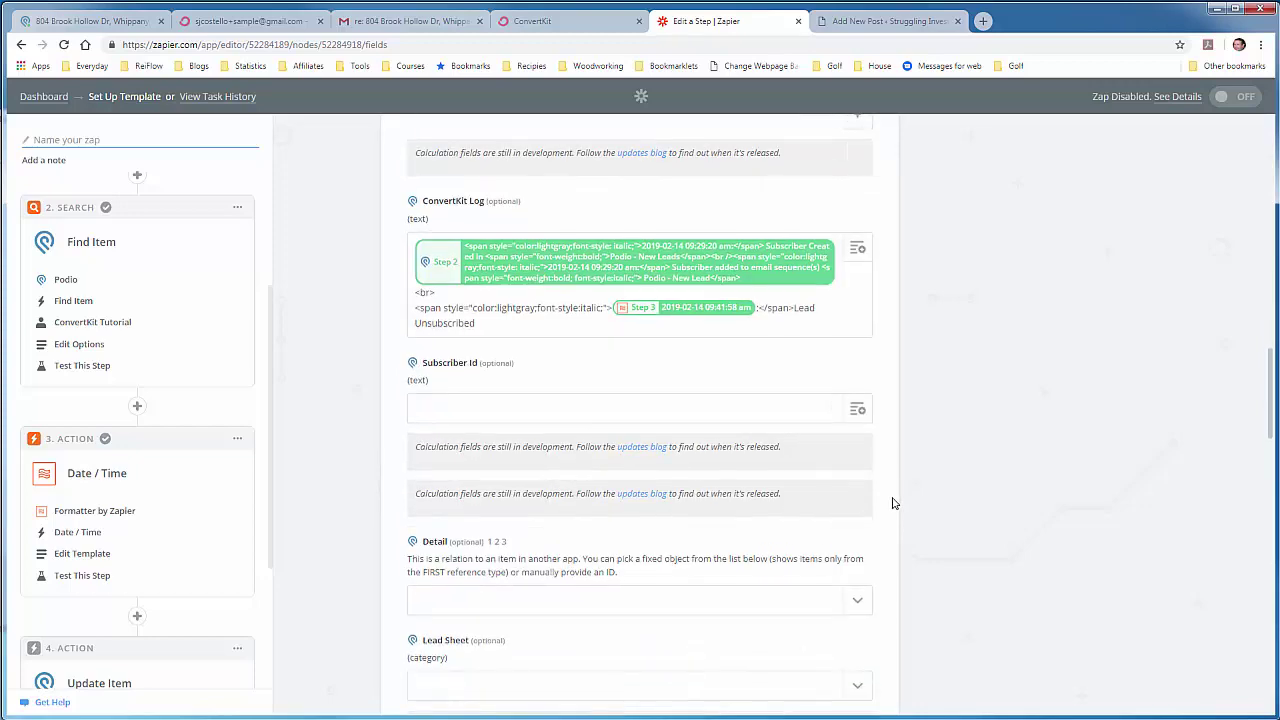
{"action": "scroll", "coordinate": [894, 503], "scroll_direction": "down", "scroll_amount": 5}
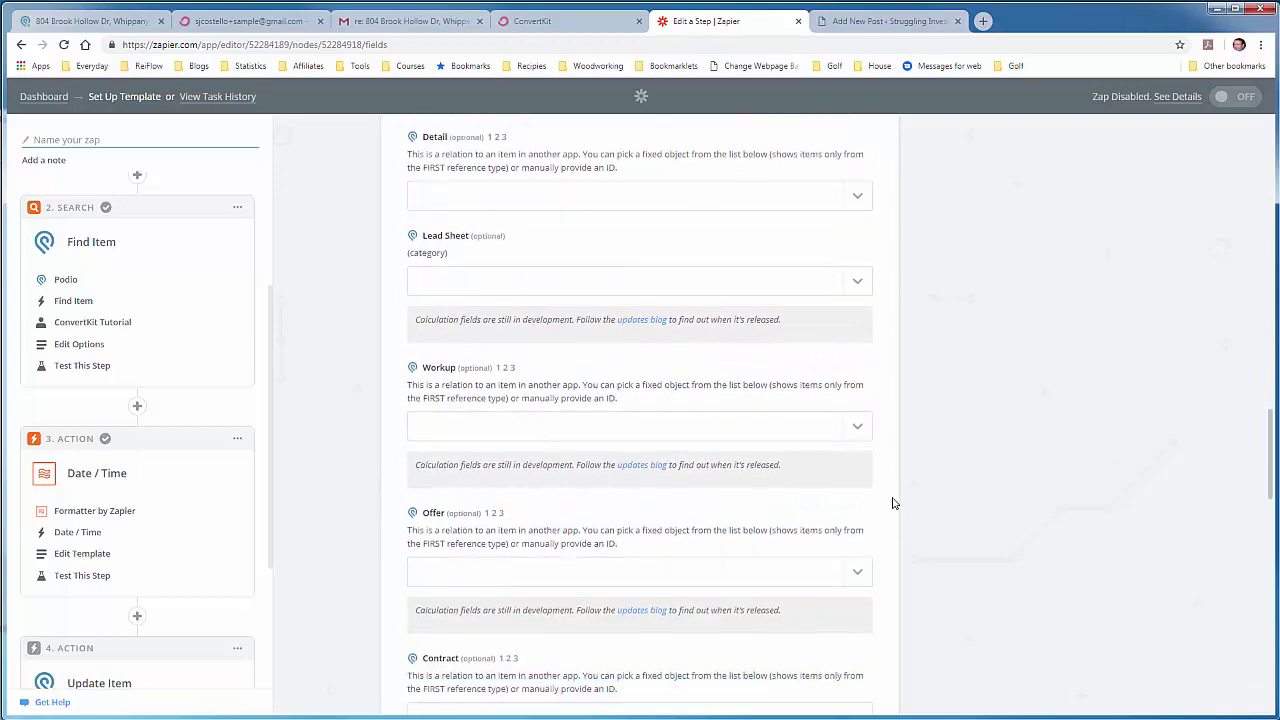
{"action": "scroll", "coordinate": [894, 503], "scroll_direction": "down", "scroll_amount": 3}
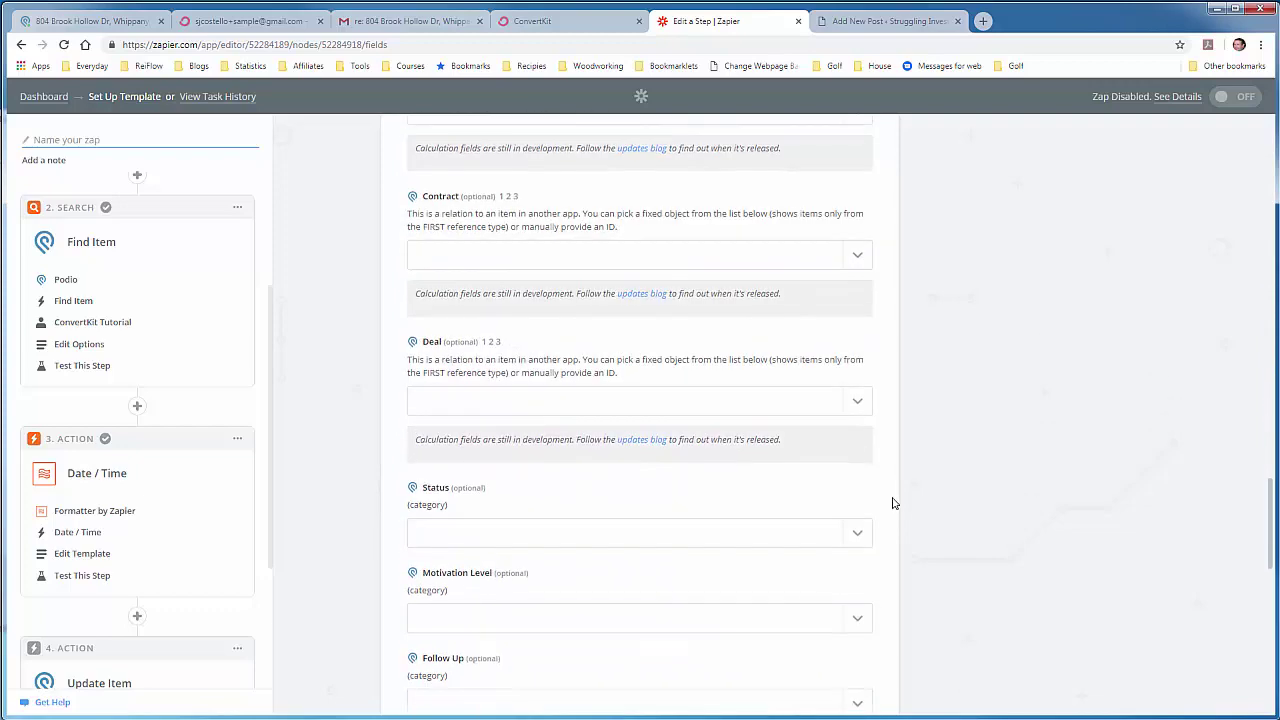
{"action": "scroll", "coordinate": [894, 503], "scroll_direction": "down", "scroll_amount": 1}
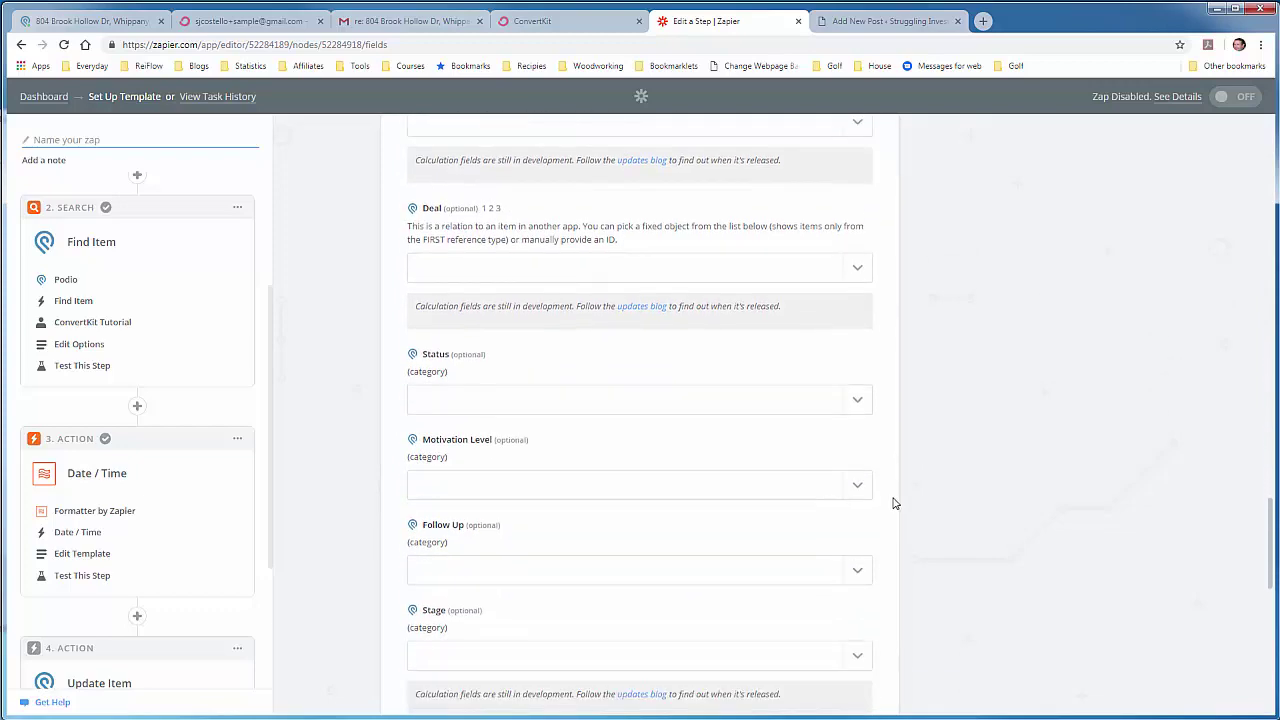
{"action": "left_click", "coordinate": [862, 405]}
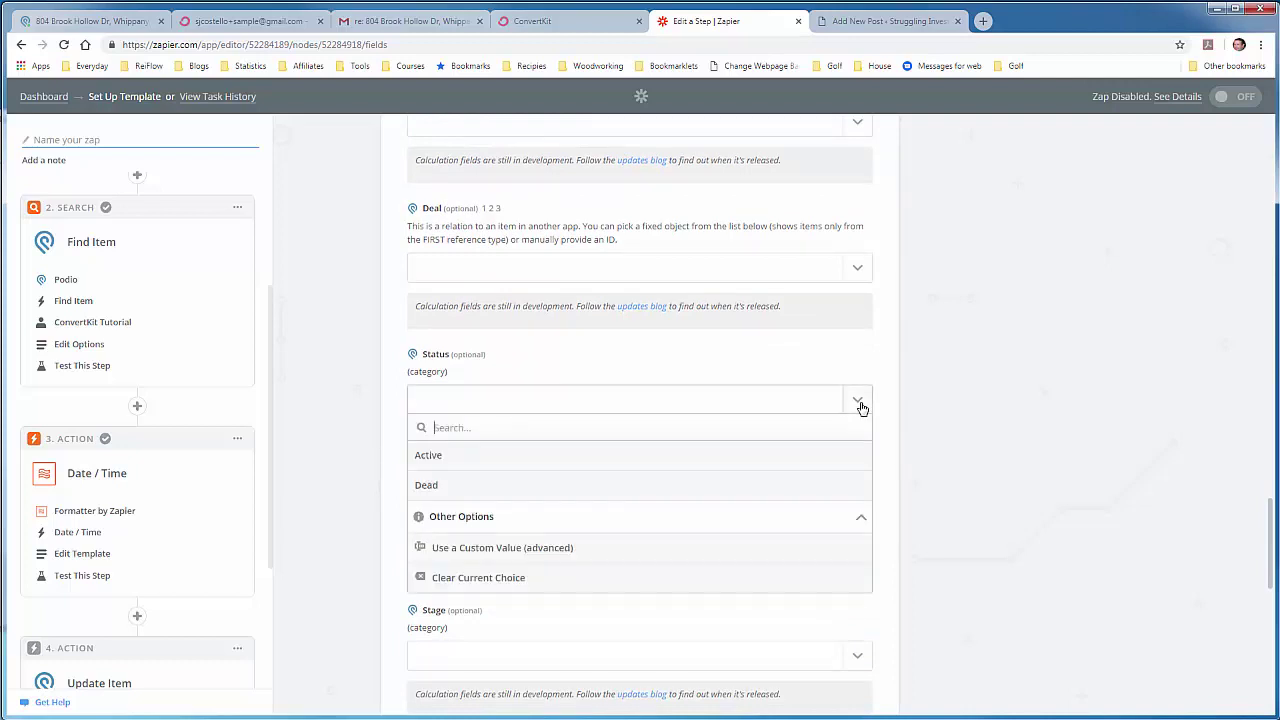
{"action": "left_click", "coordinate": [441, 487]}
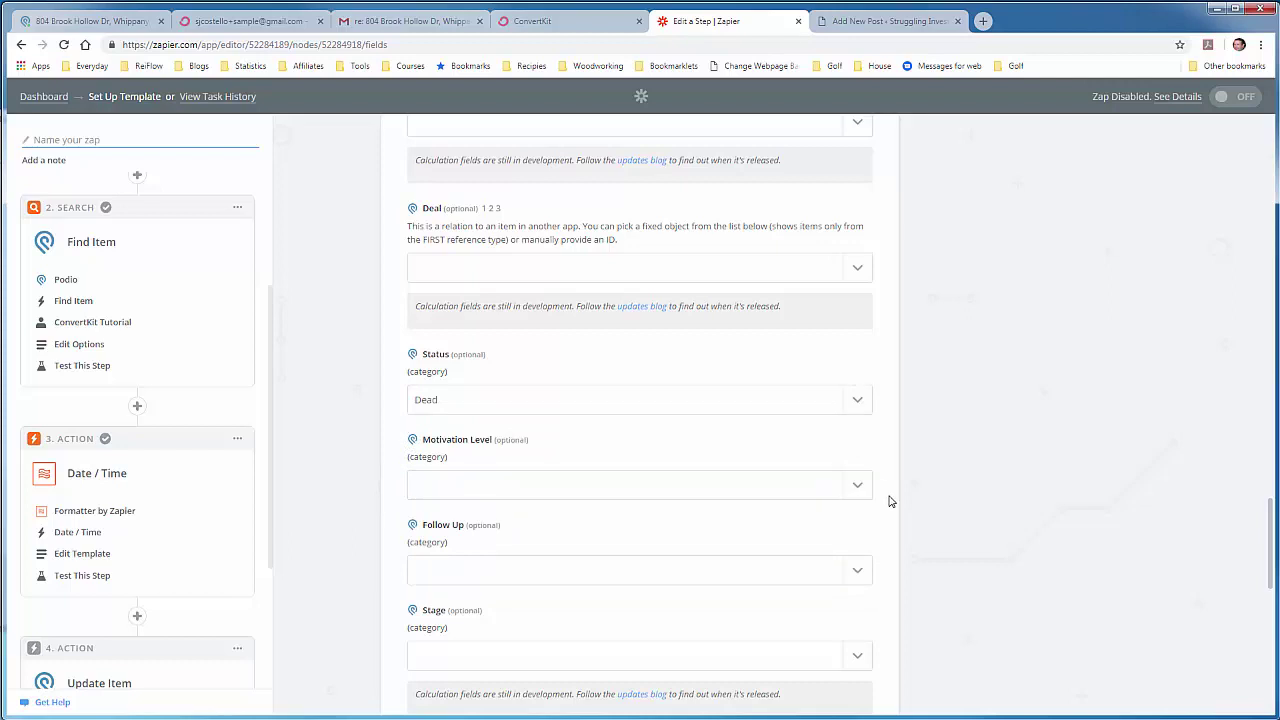
{"action": "scroll", "coordinate": [891, 501], "scroll_direction": "down", "scroll_amount": 3}
{"action": "scroll", "coordinate": [891, 501], "scroll_direction": "down", "scroll_amount": 5}
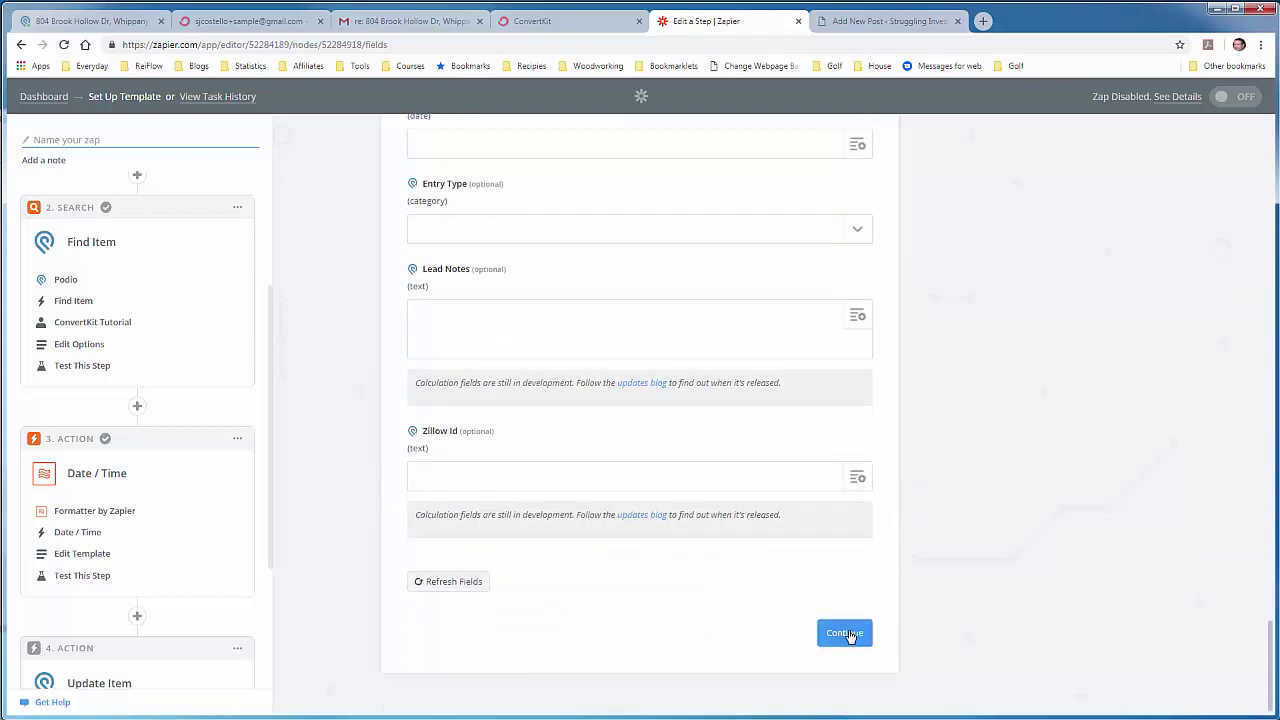
Step: Continue to the Test Podio page, then bring up the sample lead's Podio property record
{"action": "left_click", "coordinate": [850, 632]}
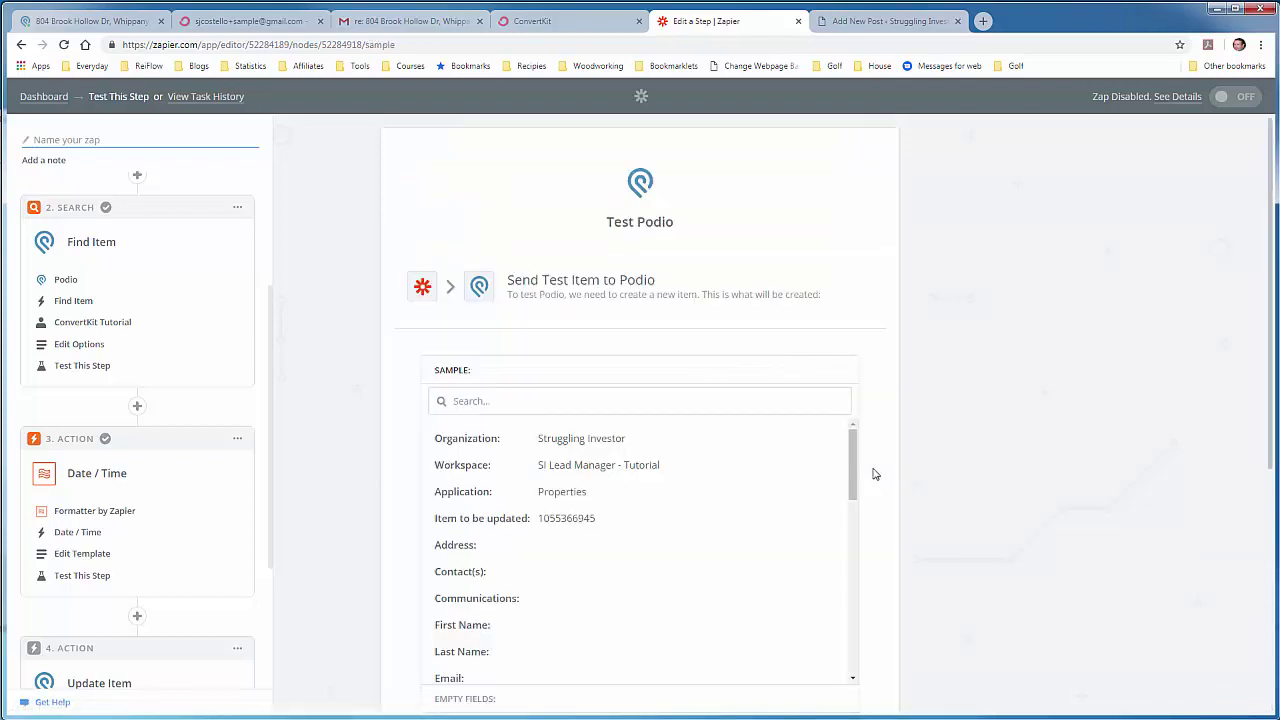
{"action": "scroll", "coordinate": [886, 478], "scroll_direction": "down", "scroll_amount": 1}
{"action": "scroll", "coordinate": [880, 505], "scroll_direction": "down", "scroll_amount": 3}
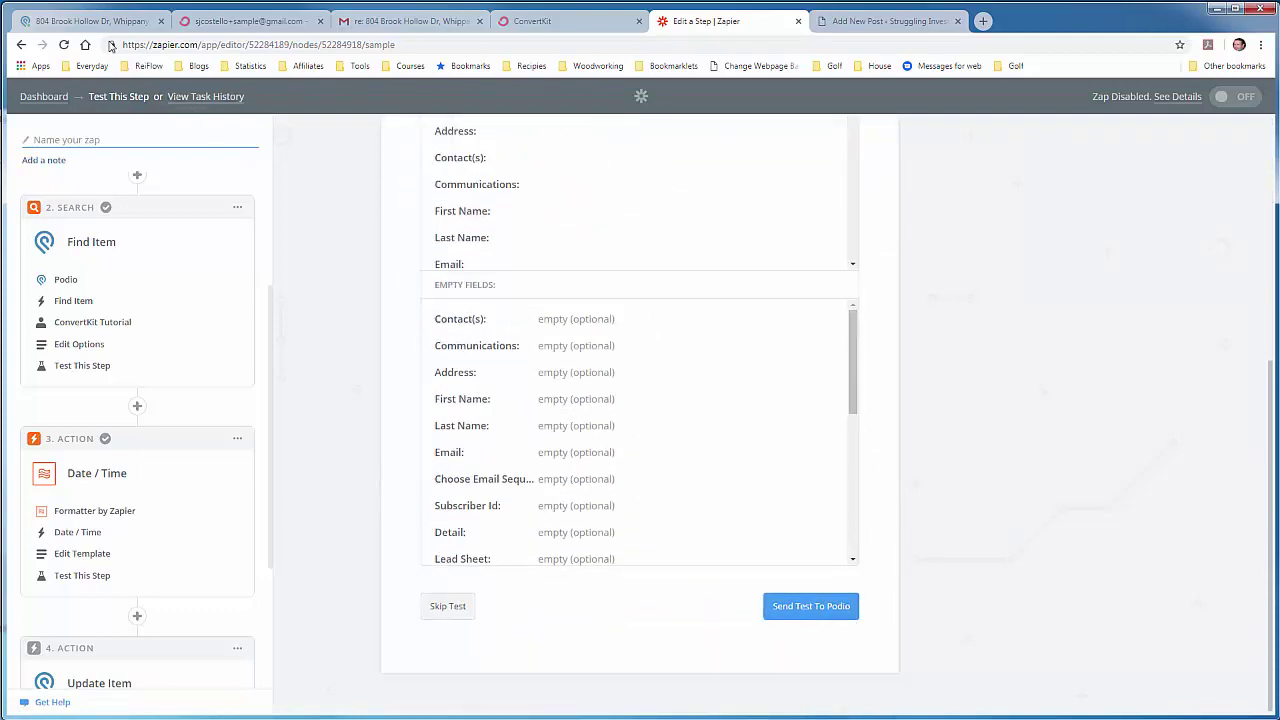
{"action": "left_click", "coordinate": [103, 22]}
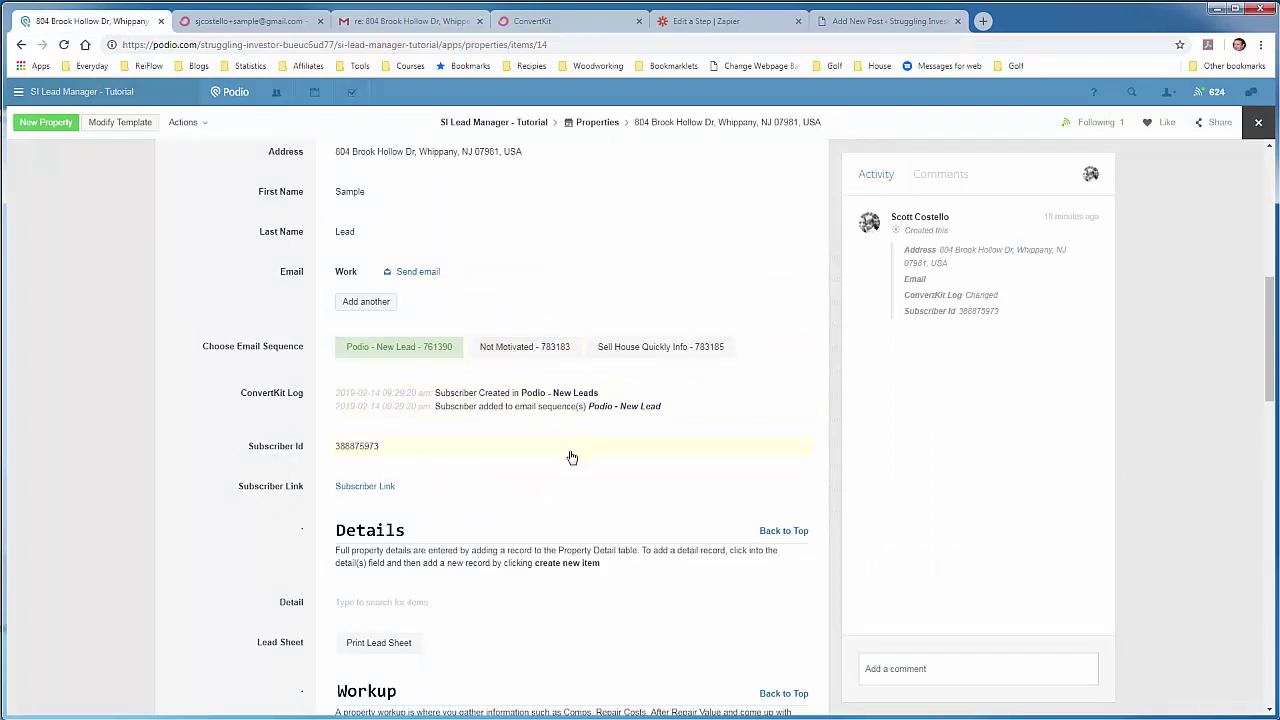
Step: Check the lead's current log and Active status in Podio, then send the test update to Podio
{"action": "scroll", "coordinate": [570, 455], "scroll_direction": "down", "scroll_amount": 6}
{"action": "scroll", "coordinate": [570, 455], "scroll_direction": "down", "scroll_amount": 2}
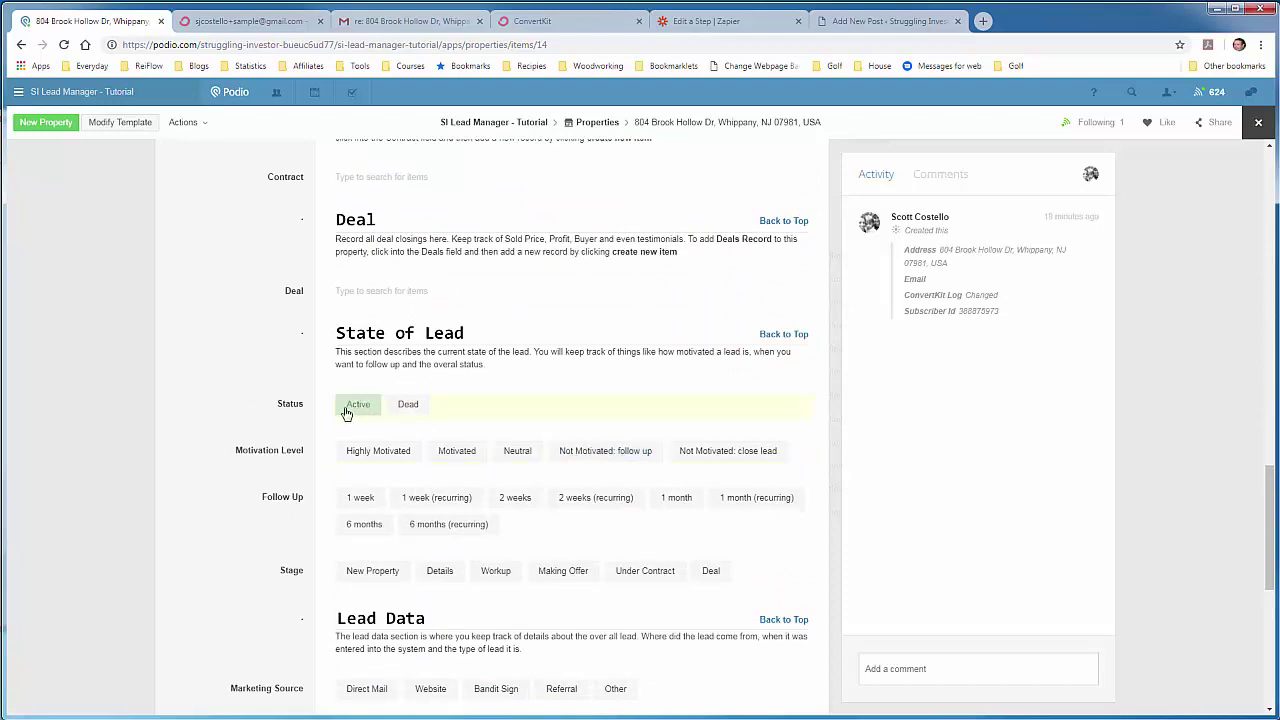
{"action": "scroll", "coordinate": [634, 310], "scroll_direction": "up", "scroll_amount": 3}
{"action": "scroll", "coordinate": [634, 310], "scroll_direction": "up", "scroll_amount": 6}
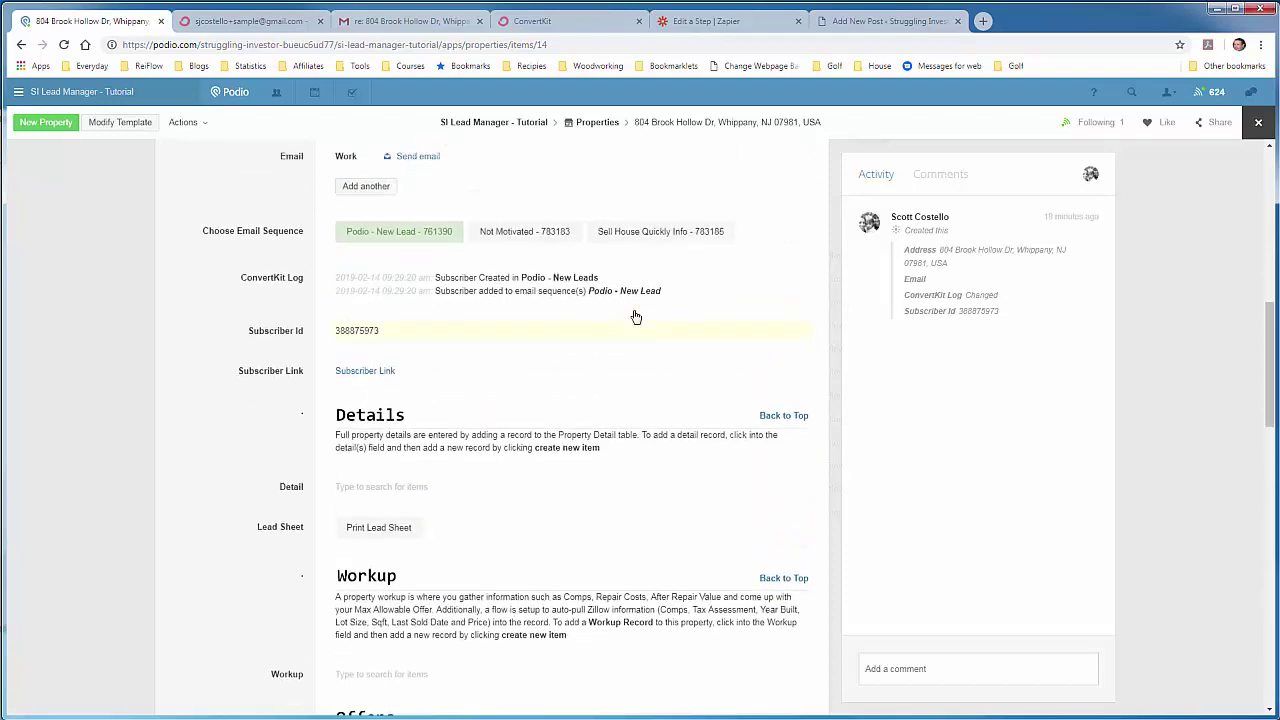
{"action": "left_click", "coordinate": [745, 24]}
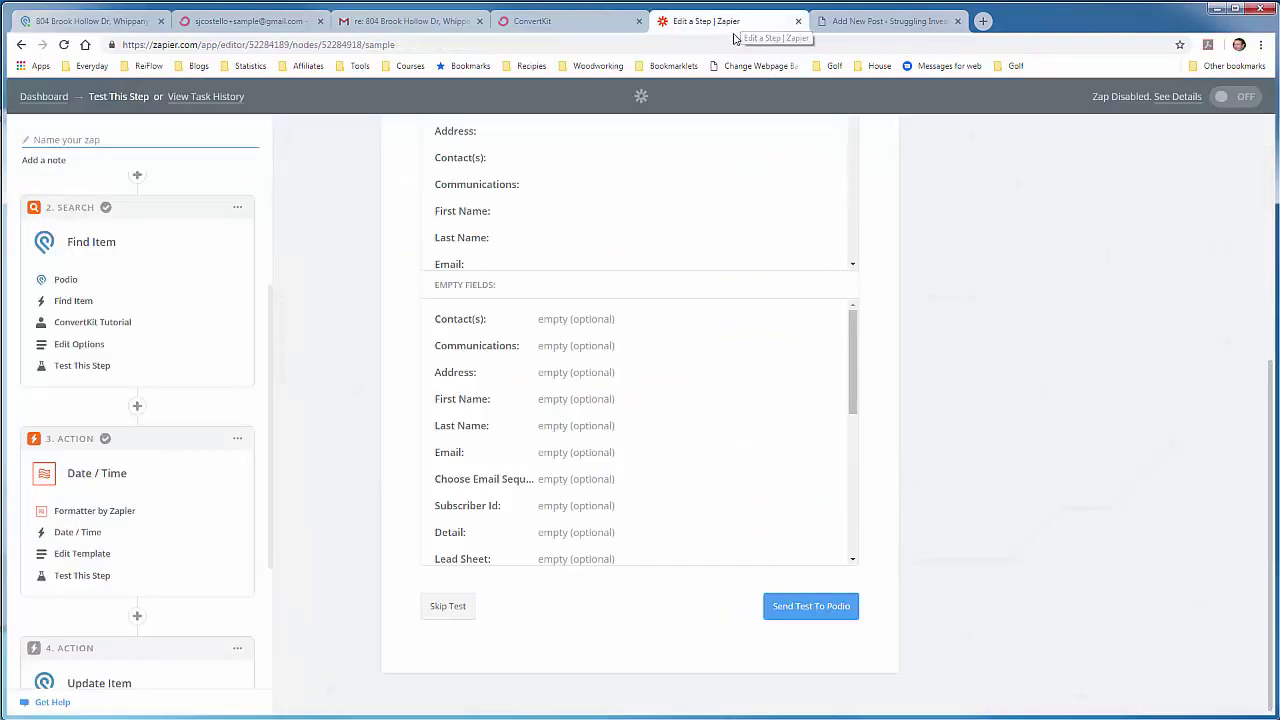
{"action": "left_click", "coordinate": [818, 612]}
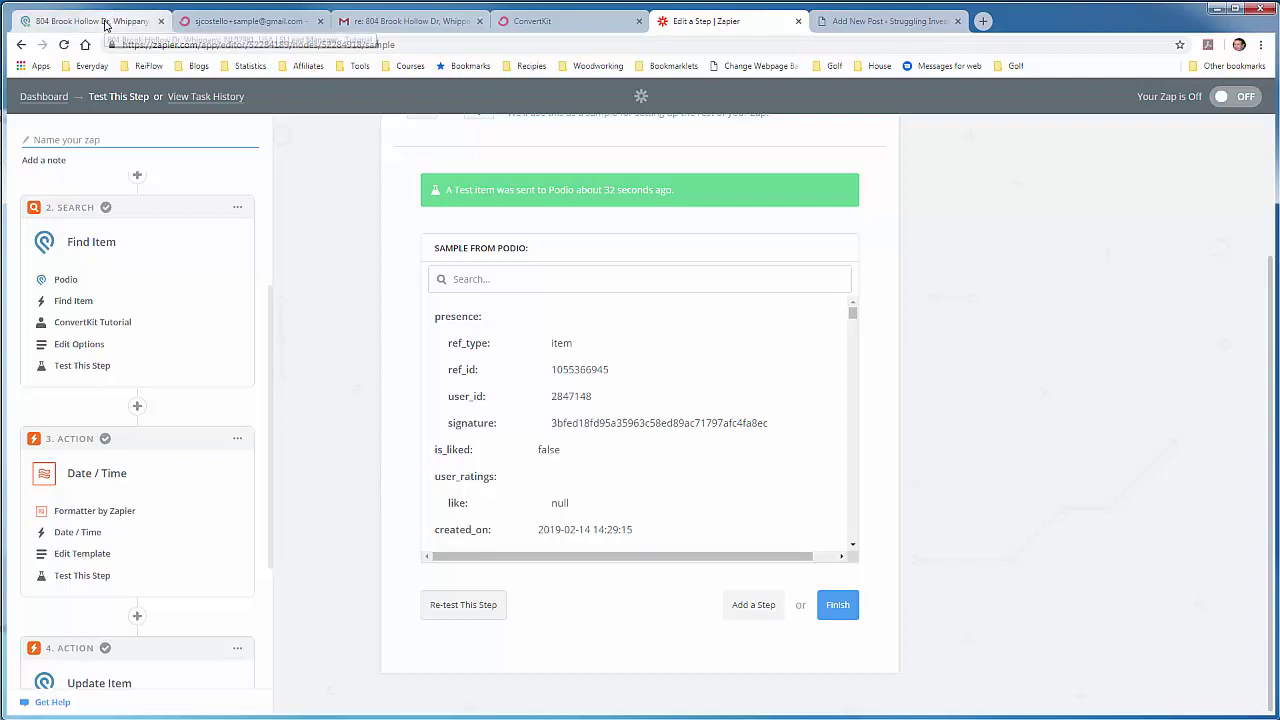
Step: Verify the Podio lead logs '09:41:58 am Lead Unsubscribed' with Status Dead, then return to Zapier
{"action": "left_click", "coordinate": [105, 23]}
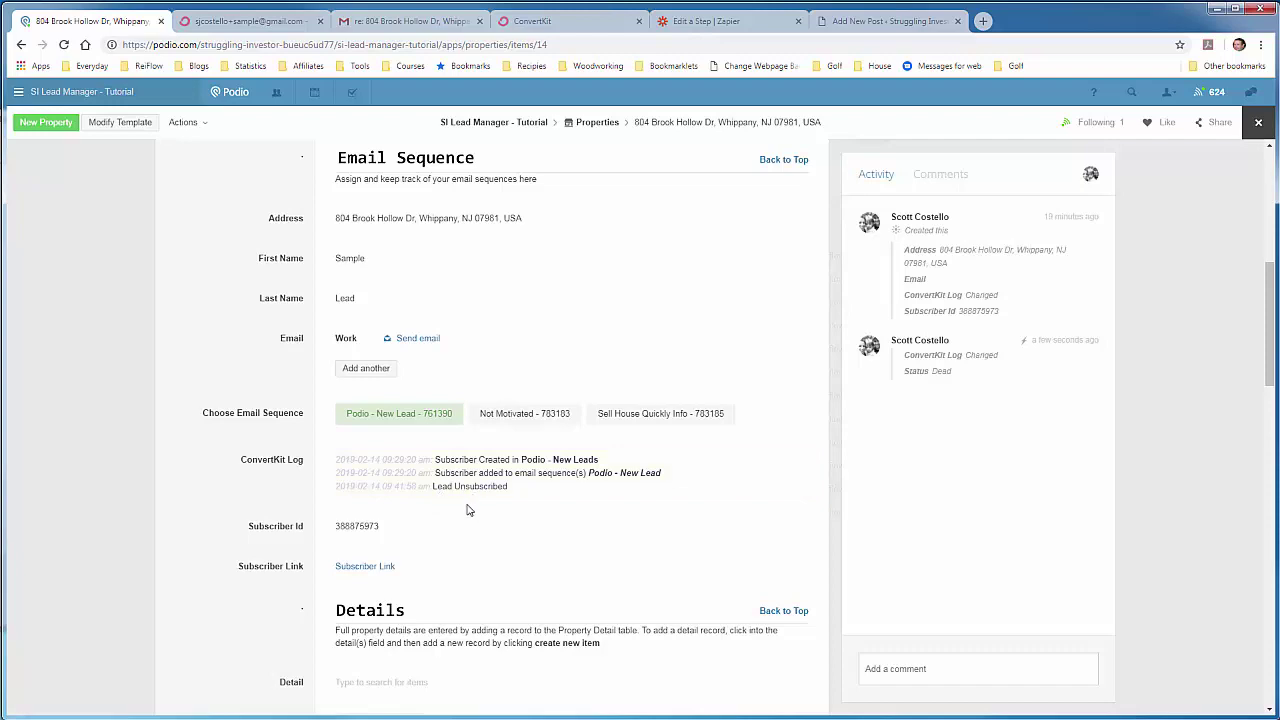
{"action": "scroll", "coordinate": [445, 510], "scroll_direction": "down", "scroll_amount": 1}
{"action": "scroll", "coordinate": [446, 513], "scroll_direction": "down", "scroll_amount": 7}
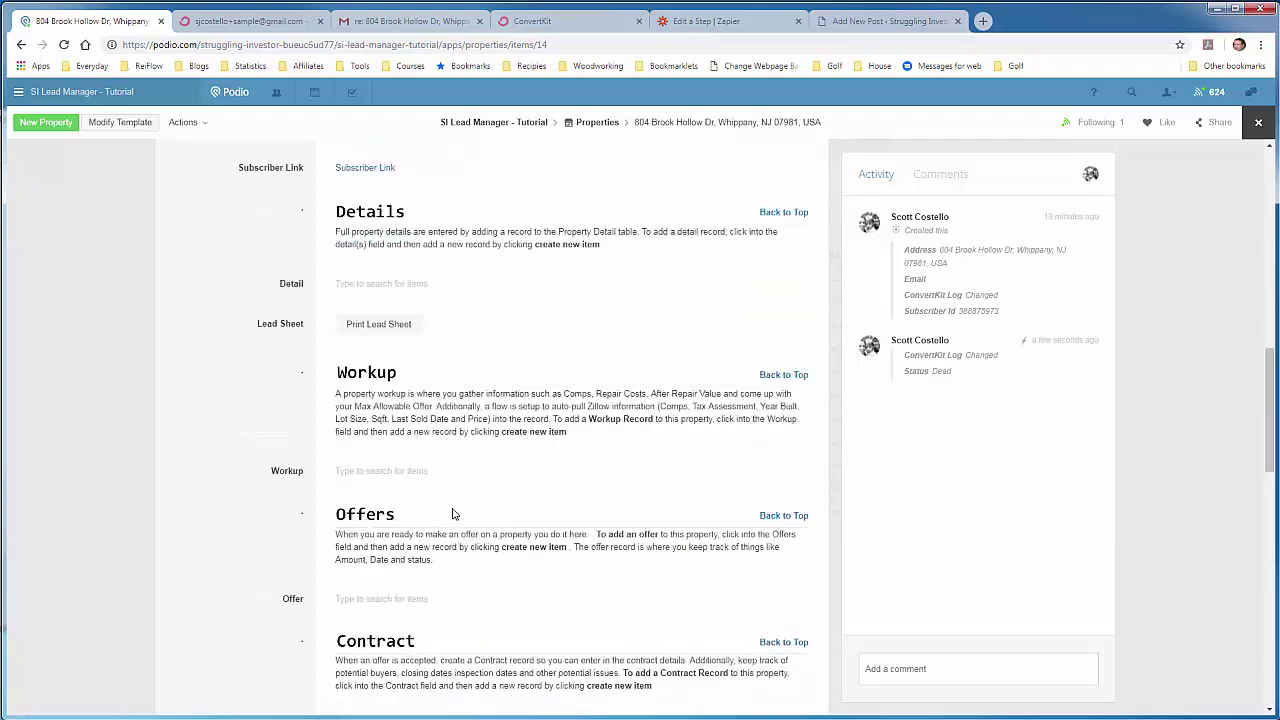
{"action": "scroll", "coordinate": [452, 513], "scroll_direction": "down", "scroll_amount": 2}
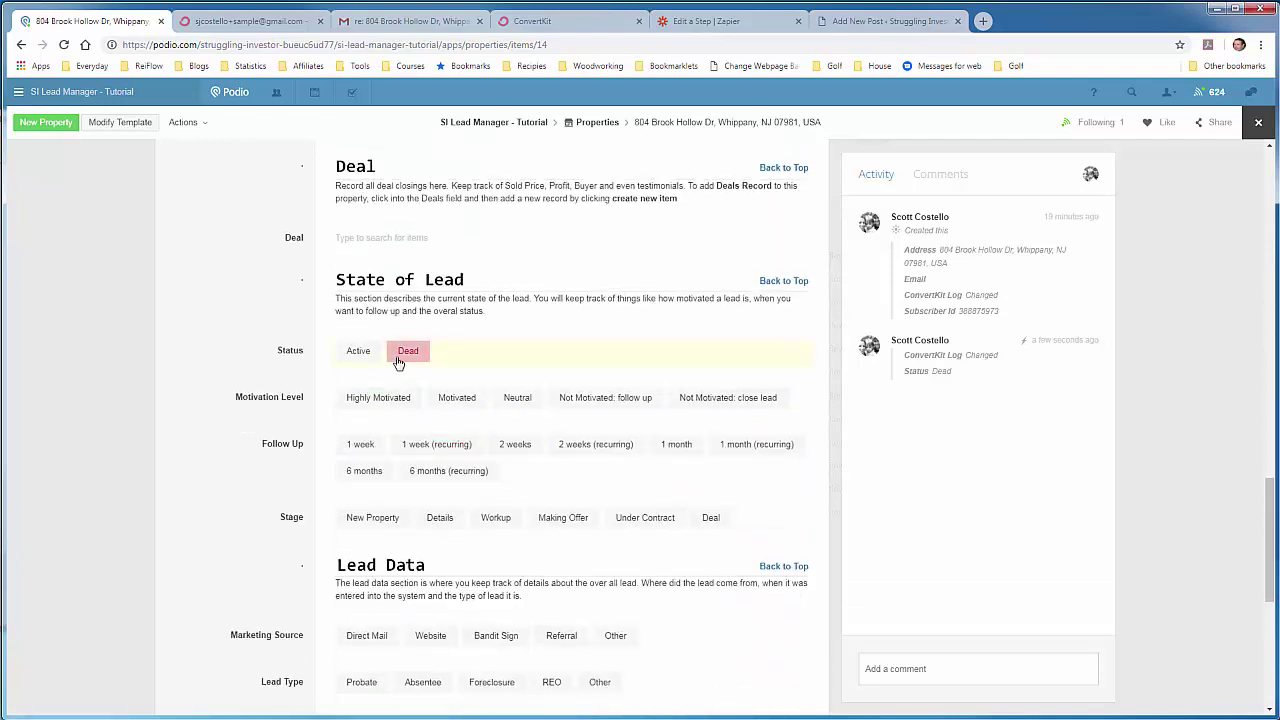
{"action": "scroll", "coordinate": [580, 363], "scroll_direction": "up", "scroll_amount": 3}
{"action": "scroll", "coordinate": [580, 363], "scroll_direction": "up", "scroll_amount": 12}
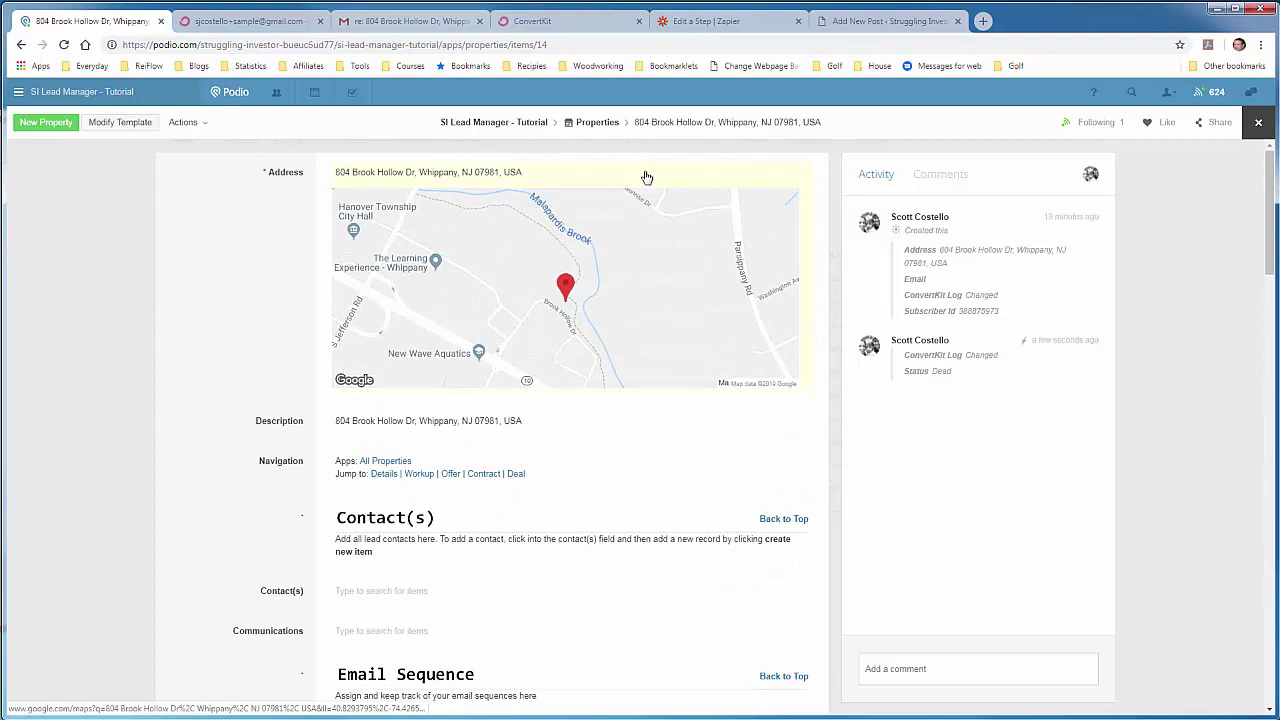
{"action": "left_click", "coordinate": [685, 24]}
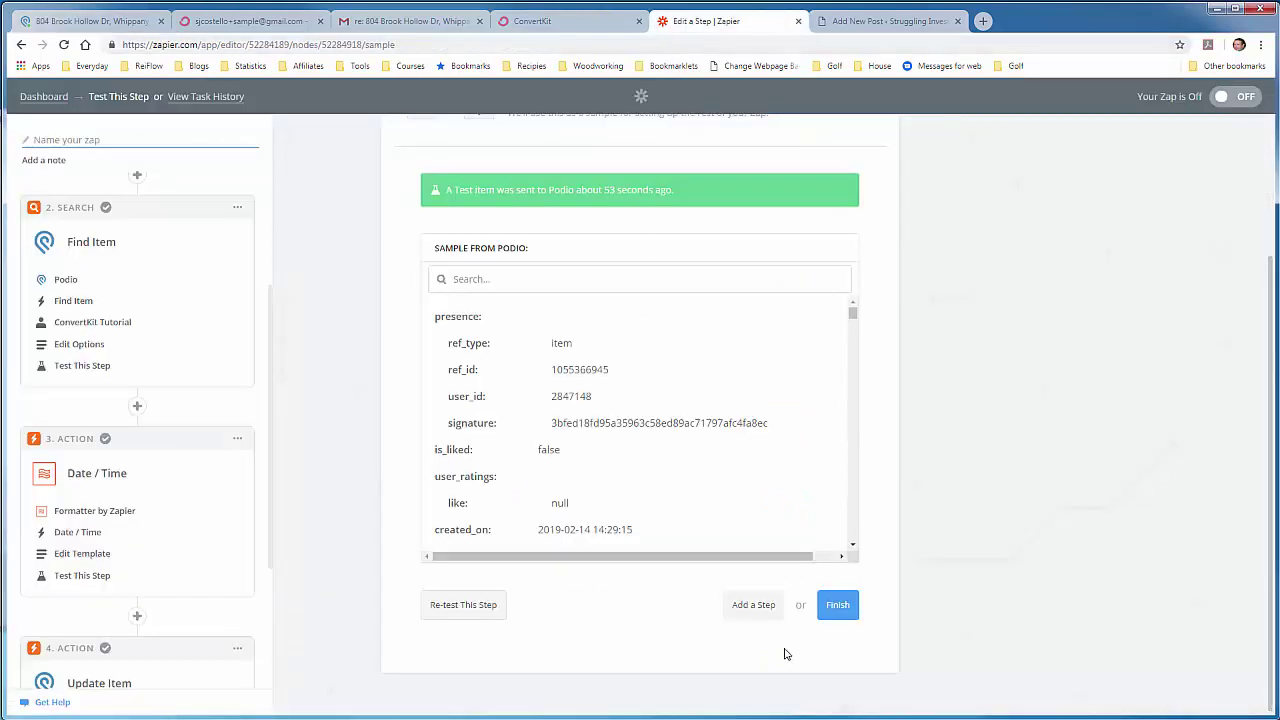
Step: Finish the zap setup, name it 'Unsubscribed' correcting the typo, and switch it on
{"action": "left_click", "coordinate": [838, 606]}
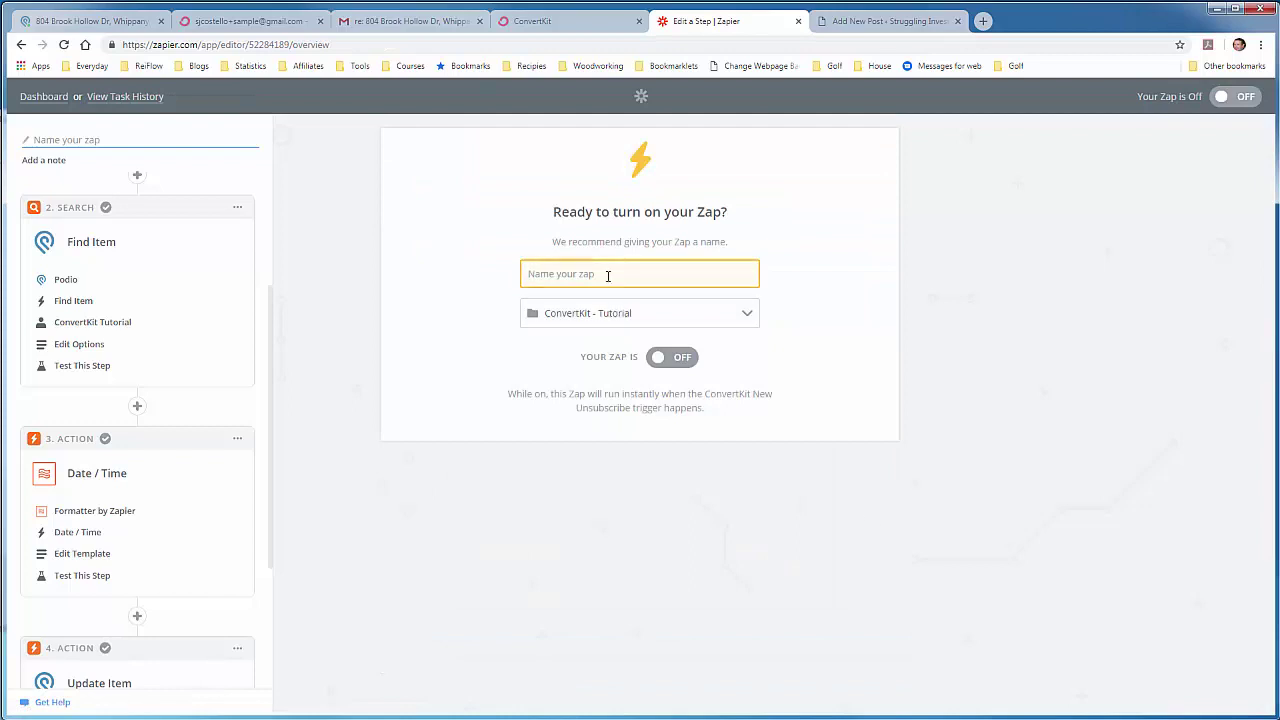
{"action": "type", "text": "Unscubsc"}
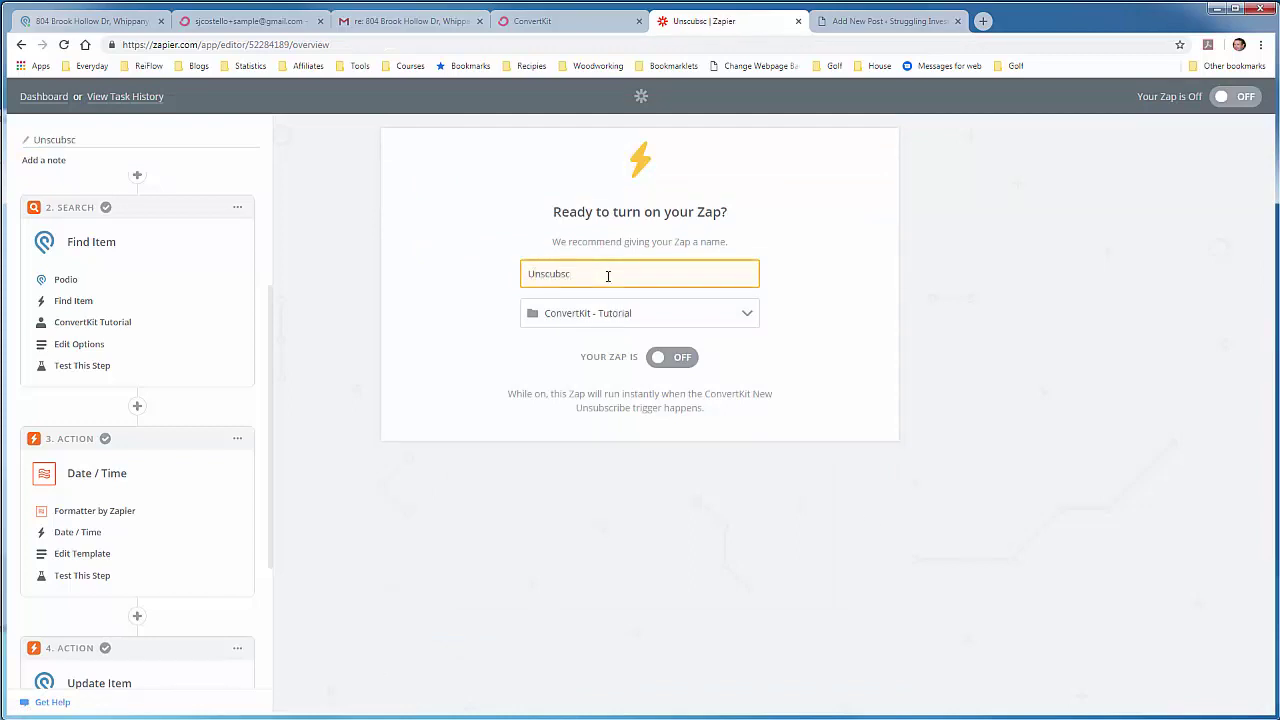
{"action": "type", "text": "ribed"}
{"action": "key", "text": "Left"}
{"action": "key", "text": "Left"}
{"action": "key", "text": "Left"}
{"action": "key", "text": "Left"}
{"action": "key", "text": "Left"}
{"action": "key", "text": "Left"}
{"action": "key", "text": "Left"}
{"action": "key", "text": "Left"}
{"action": "key", "text": "BackSpace"}
{"action": "type", "text": "u"}
{"action": "left_click", "coordinate": [665, 362]}
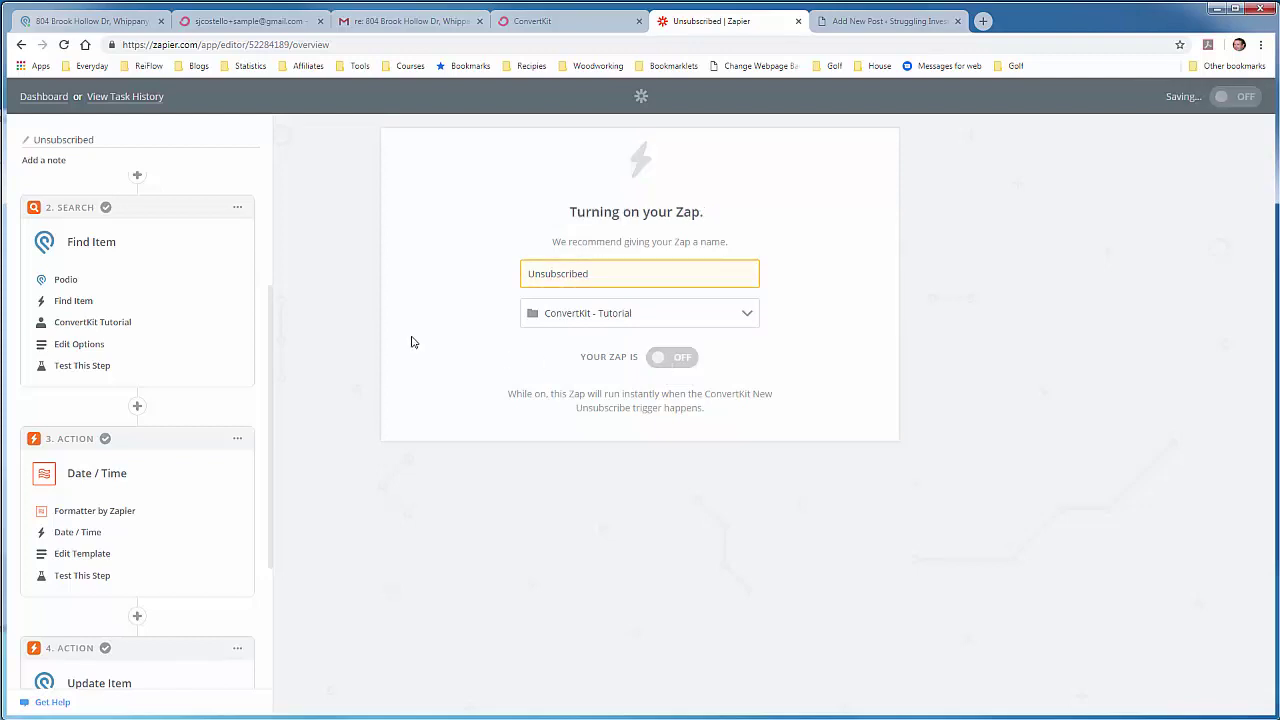
{"action": "left_click", "coordinate": [52, 102]}
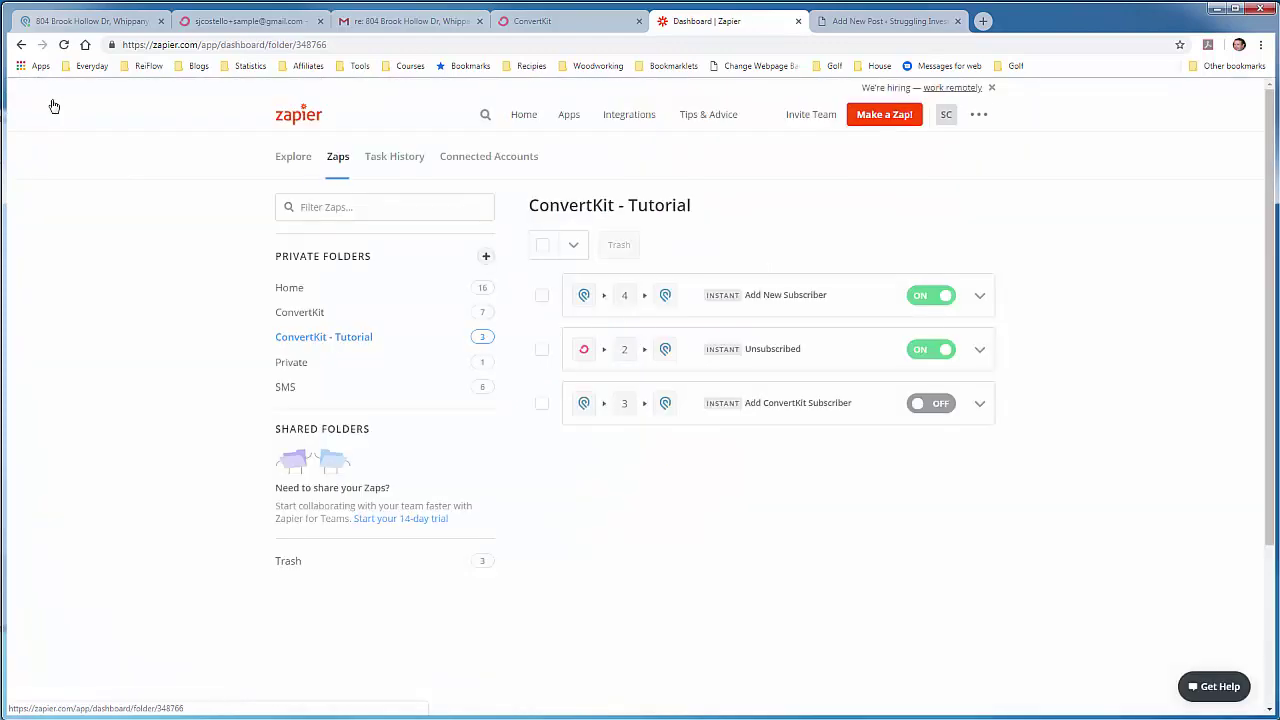